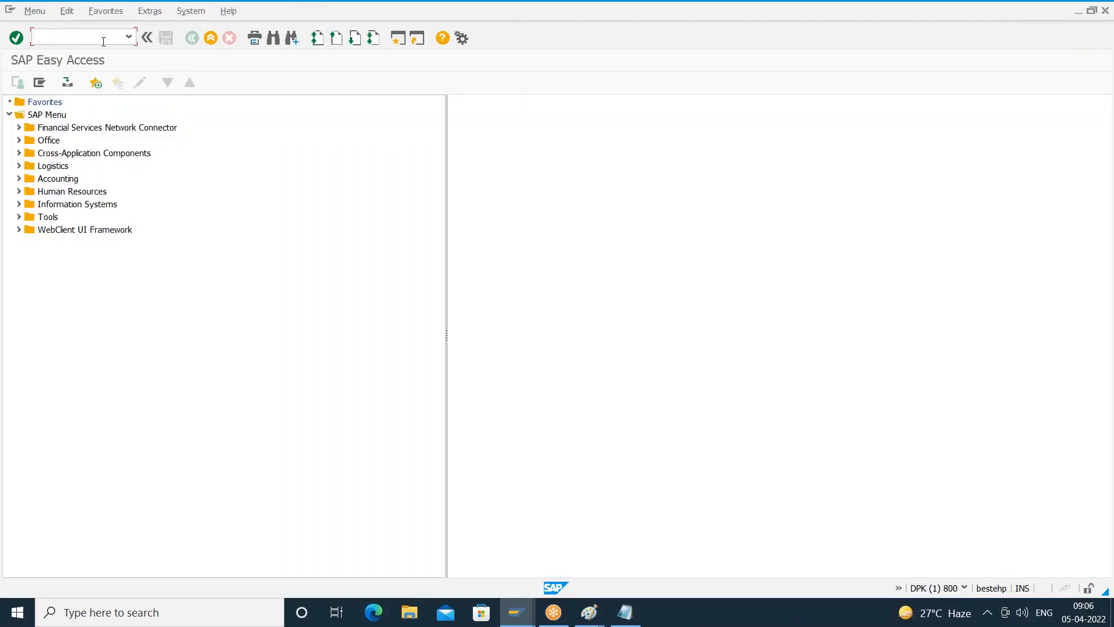
- Switch to Notepad and add the line "T-code: SM30 --> Maintaining the DB table" under the Function group heading
{"action": "left_click", "coordinate": [625, 617]}
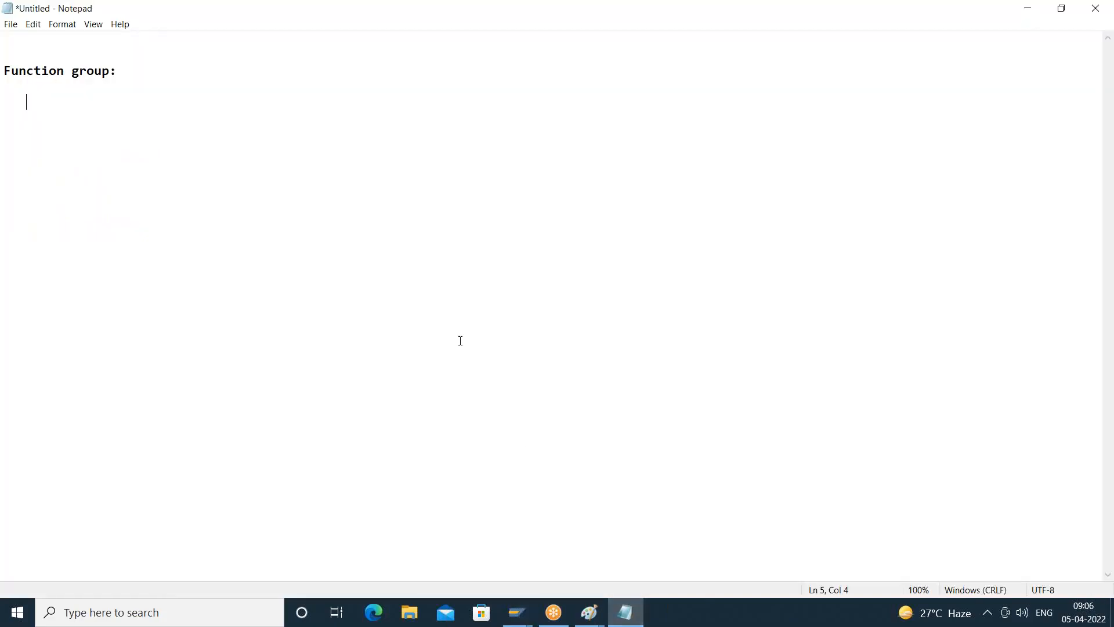
{"action": "type", "text": "SM"}
{"action": "type", "text": "30"}
{"action": "type", "text": "T-code: "}
{"action": "type", "text": "-->"}
{"action": "type", "text": " Main"}
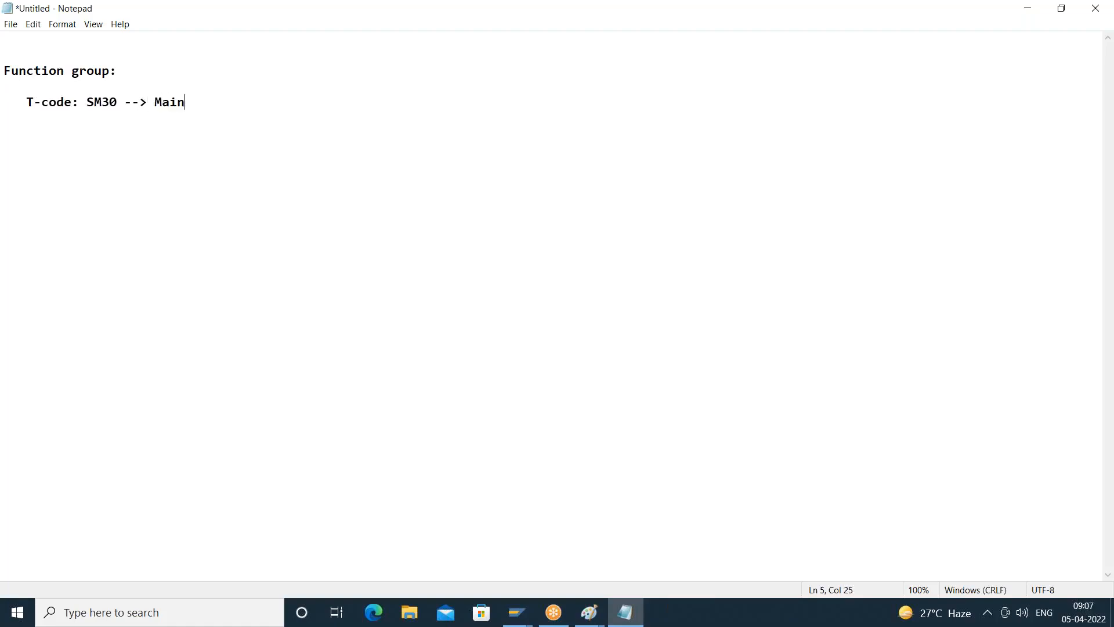
{"action": "type", "text": "taining the DB table"}
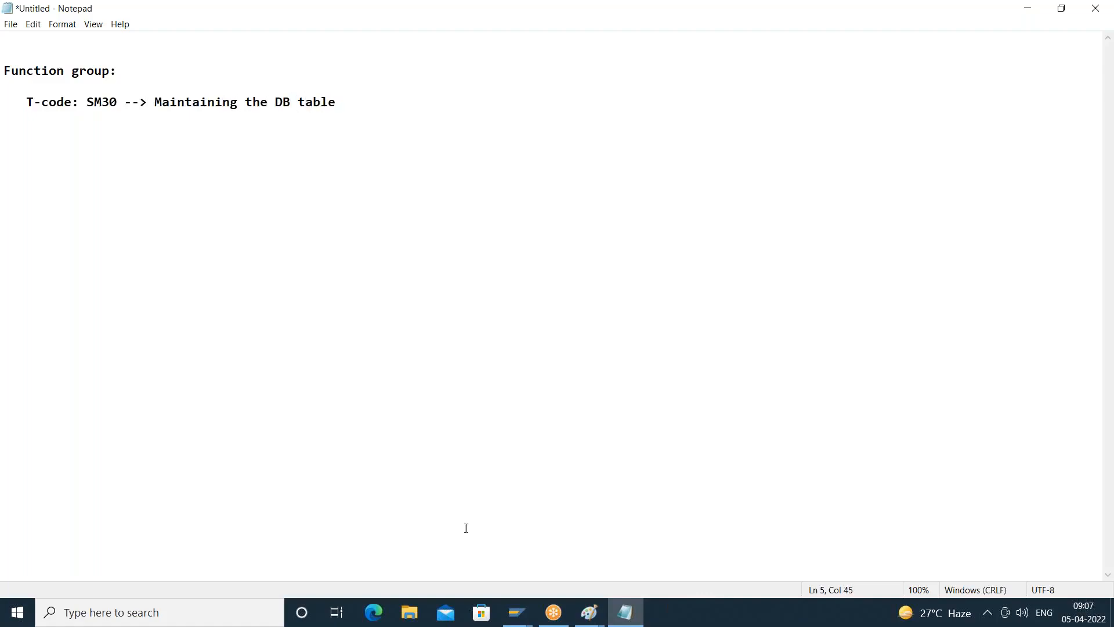
- Switch to SAP and try to open table Z830EMP for maintenance in transaction SM30, and return to SAP Easy Access
{"action": "left_click", "coordinate": [522, 614]}
{"action": "left_click", "coordinate": [544, 554]}
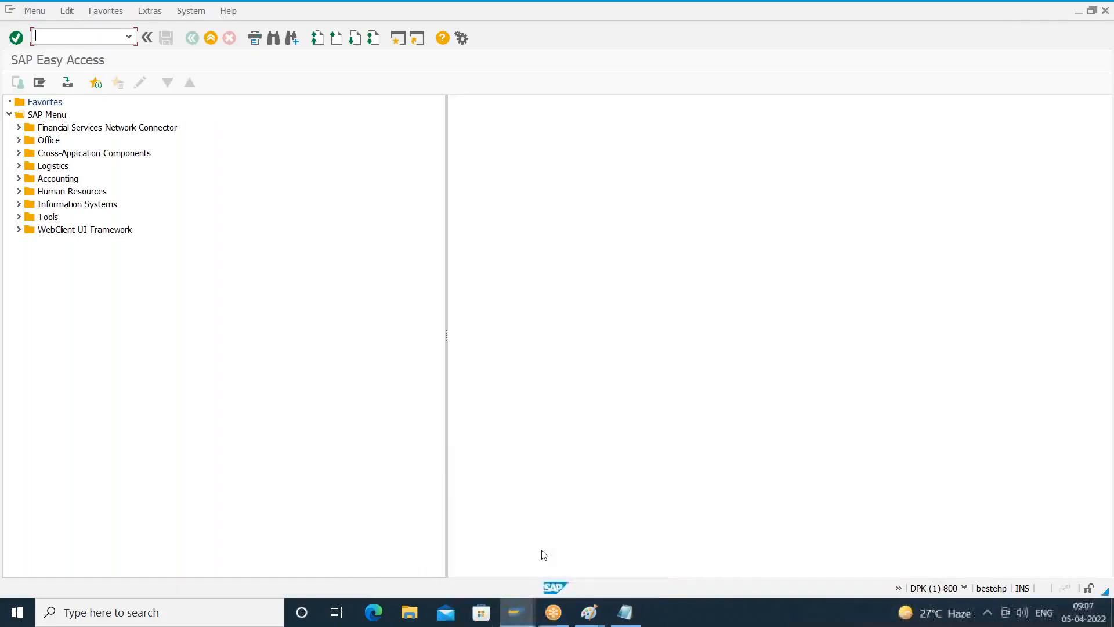
{"action": "type", "text": "sm30"}
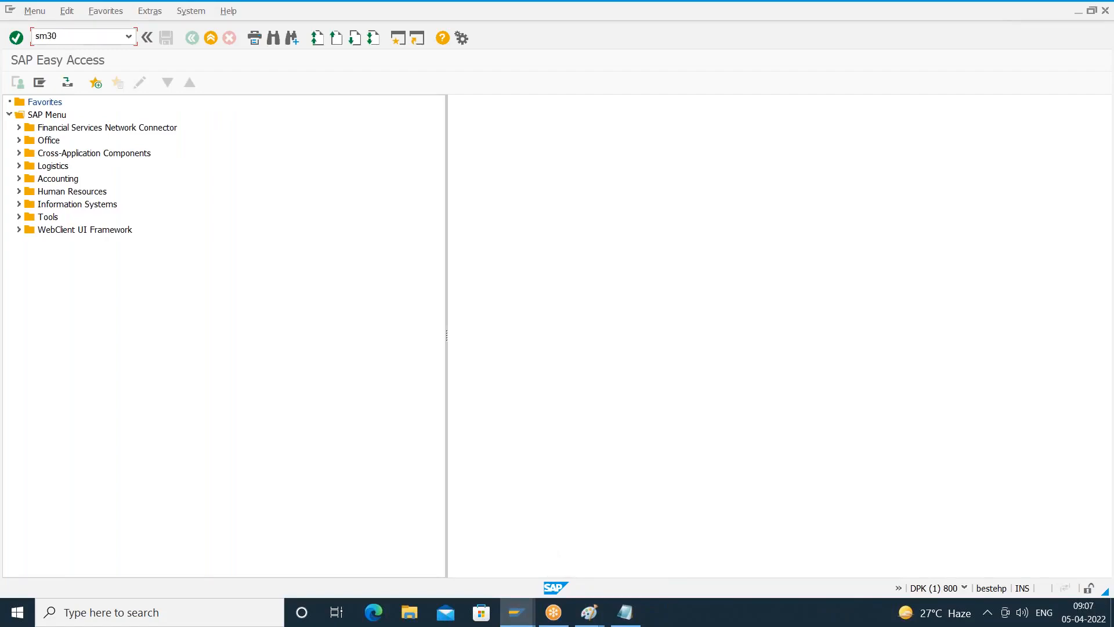
{"action": "key", "text": "Return"}
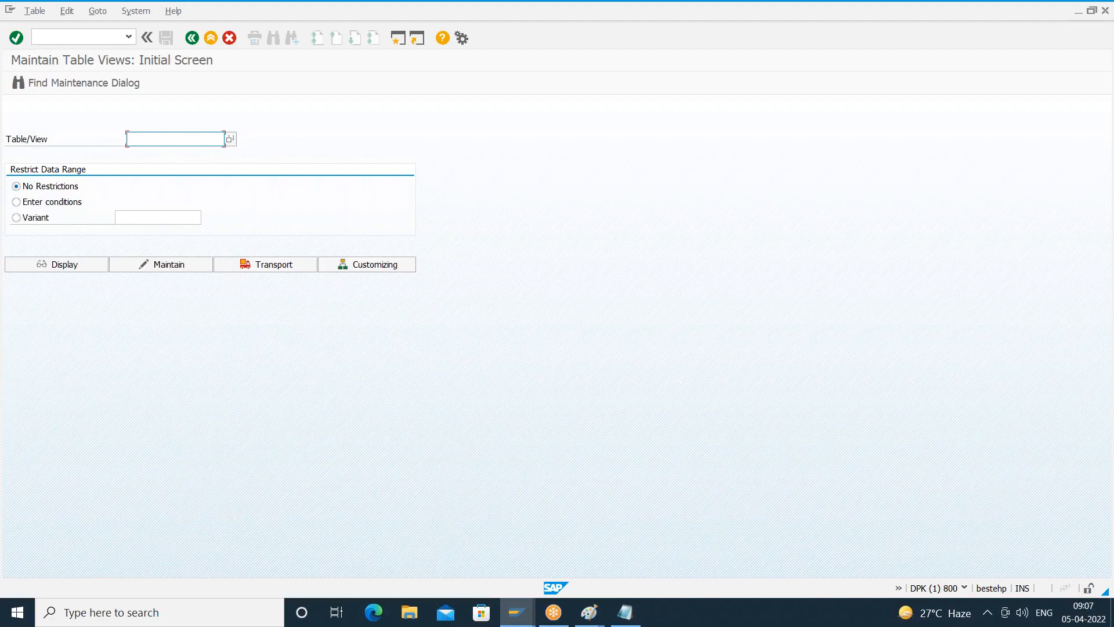
{"action": "type", "text": "z830emp"}
{"action": "key", "text": "Return"}
{"action": "left_click", "coordinate": [206, 143]}
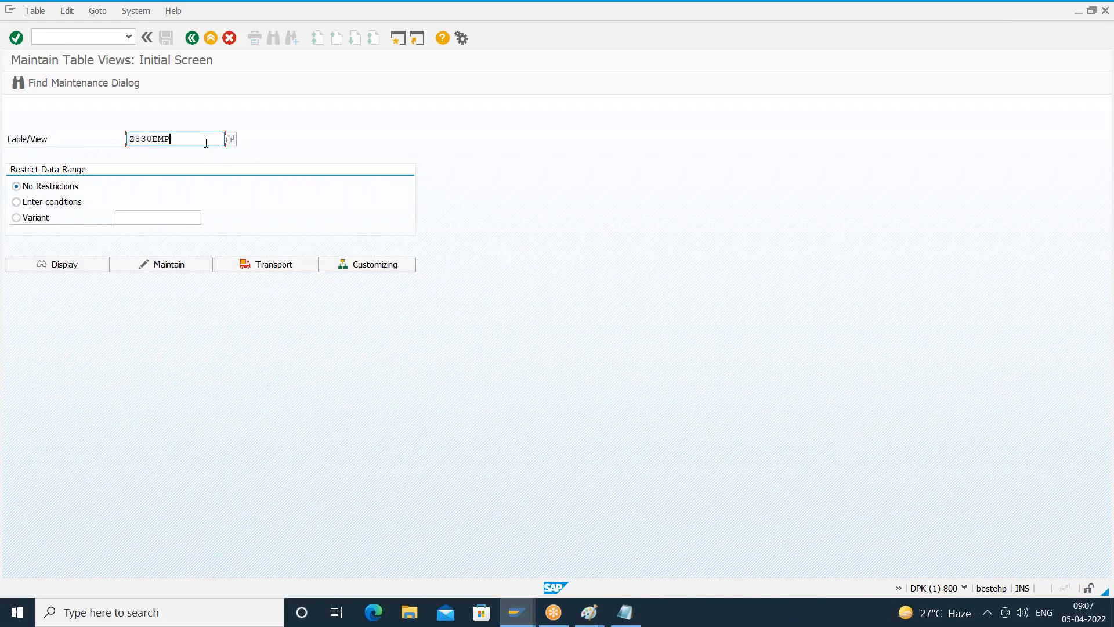
{"action": "left_click", "coordinate": [194, 267]}
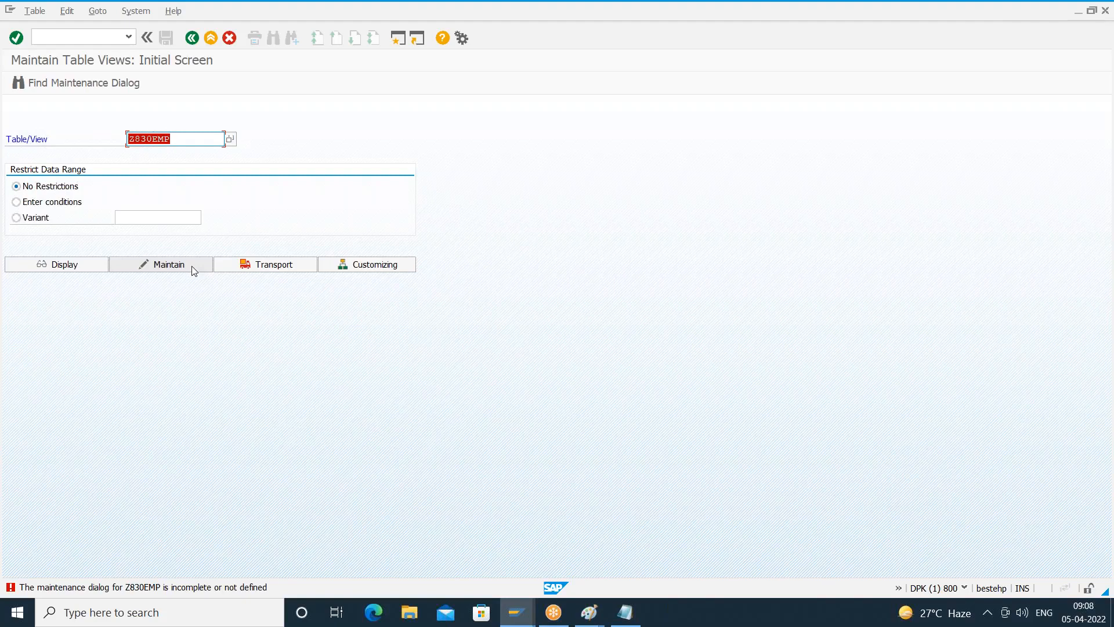
{"action": "left_click", "coordinate": [192, 39]}
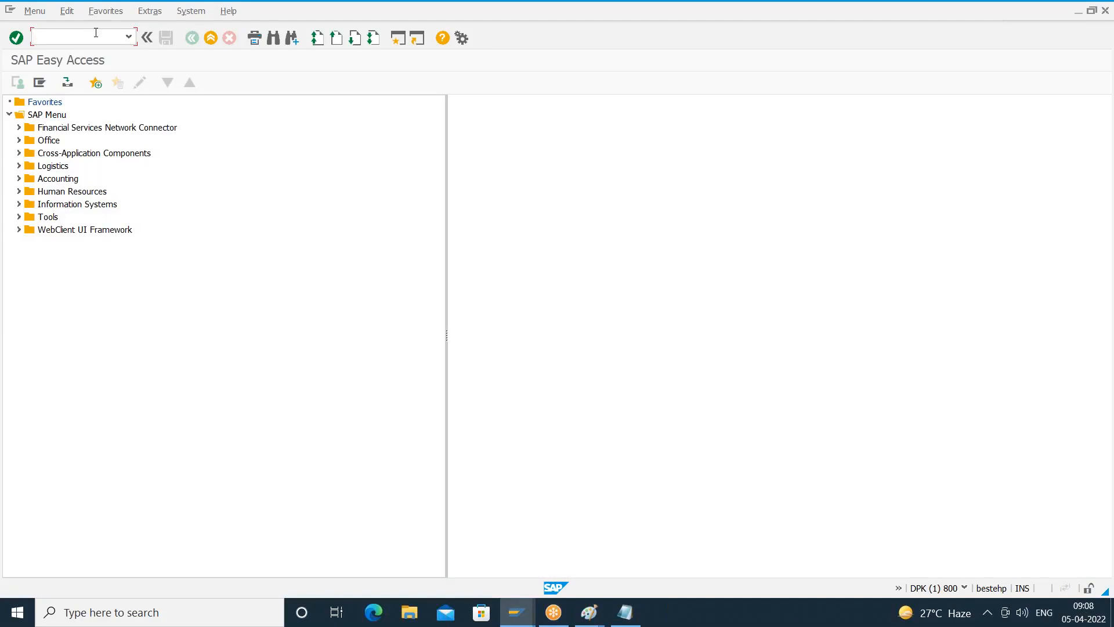
- Display database table Z830EMP in transaction SE11 and open its Table Maintenance Generator
{"action": "type", "text": "se11"}
{"action": "key", "text": "Return"}
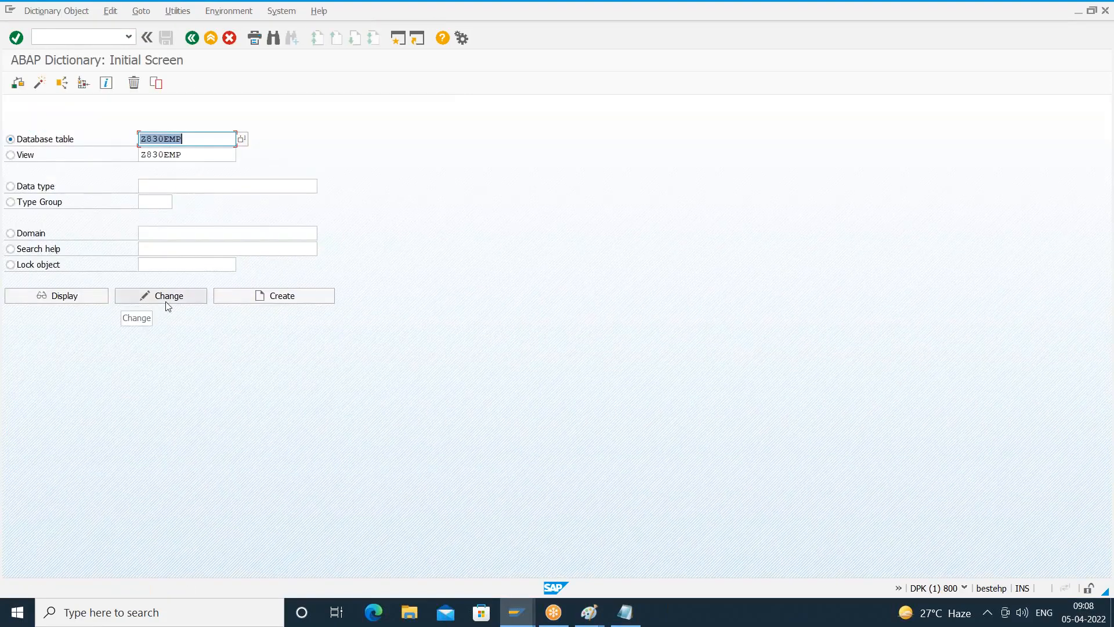
{"action": "left_click", "coordinate": [188, 138]}
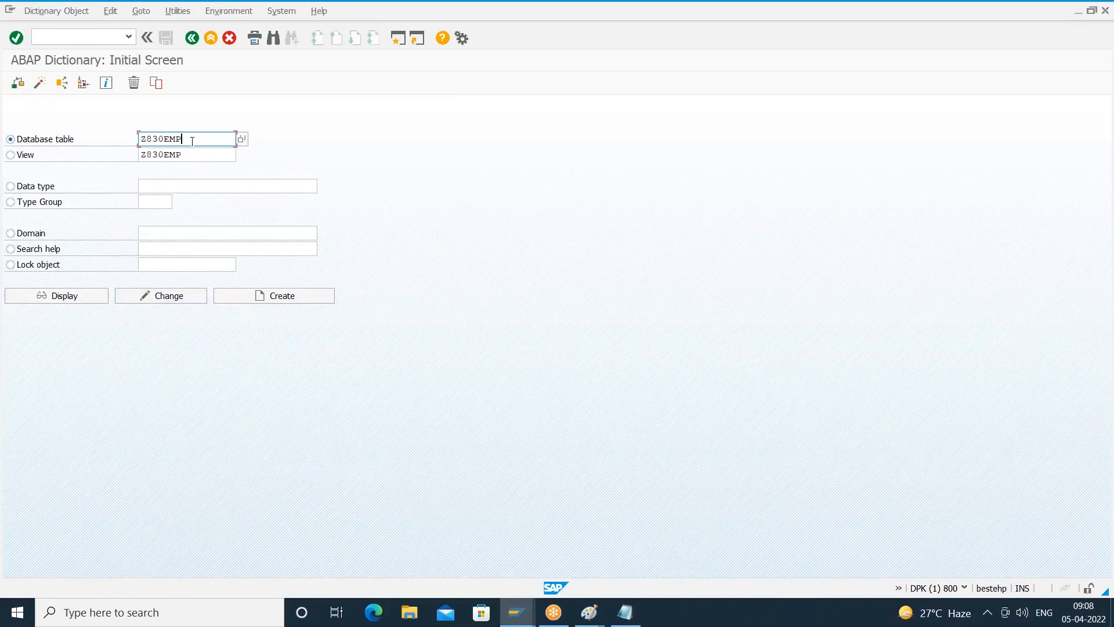
{"action": "left_click", "coordinate": [84, 293]}
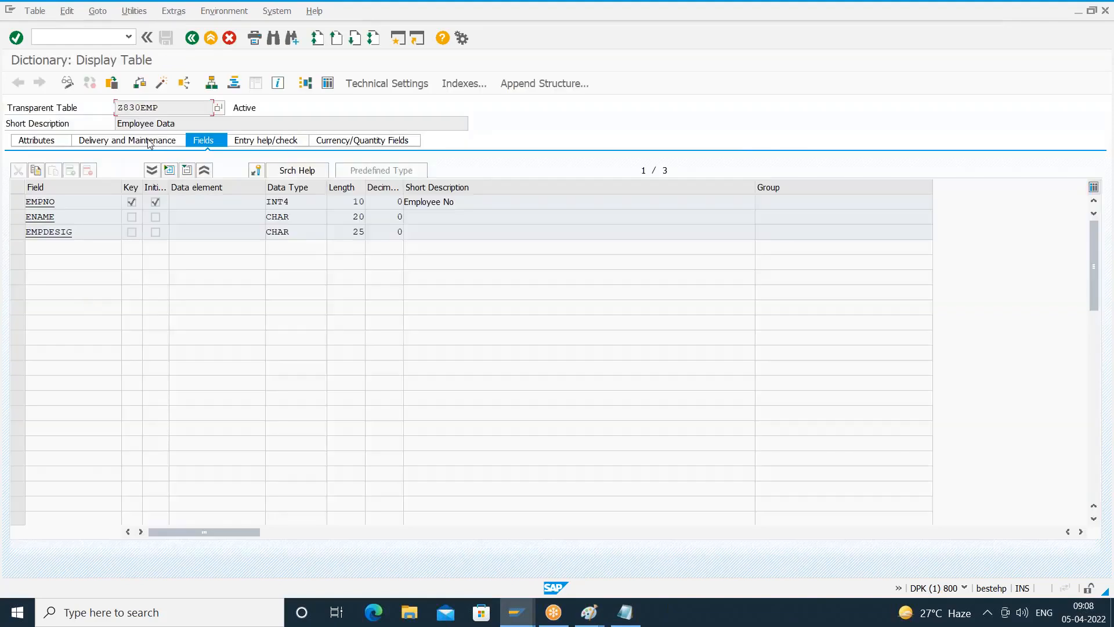
{"action": "left_click", "coordinate": [133, 12]}
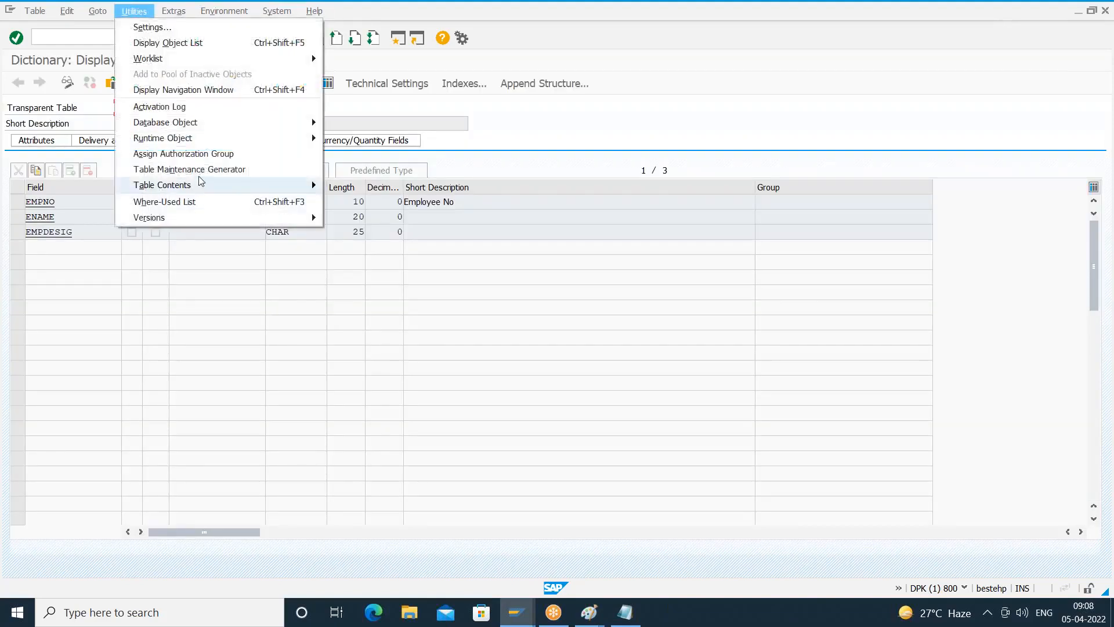
{"action": "left_click", "coordinate": [284, 169]}
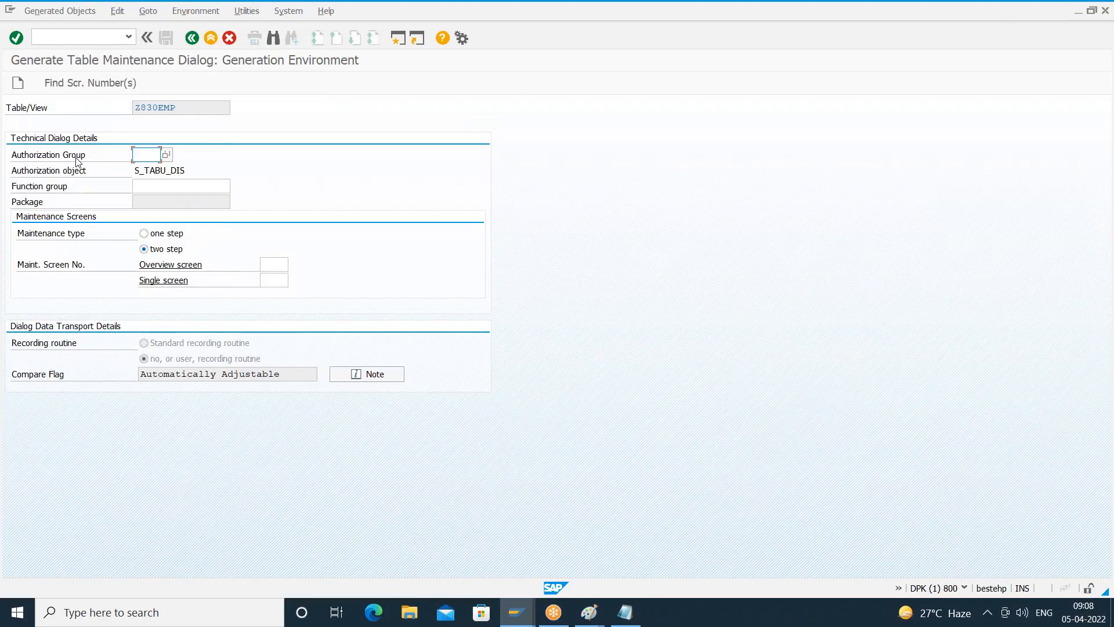
- Examine the authorization group purpose diagram in Paint and return to the table maintenance generation screen in SAP
{"action": "left_click", "coordinate": [589, 609]}
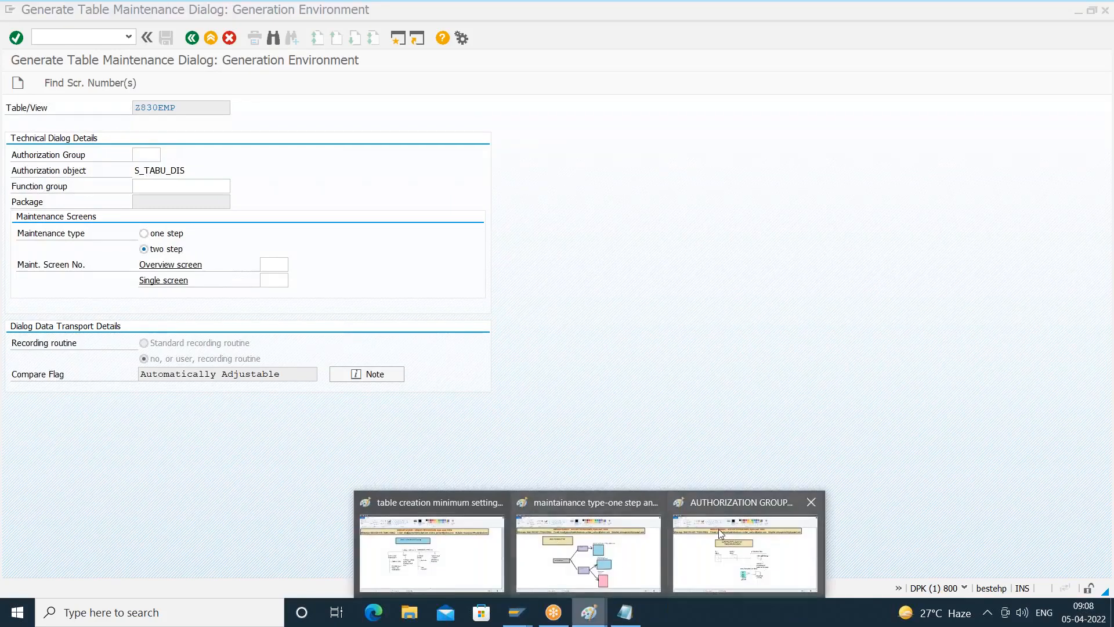
{"action": "left_click", "coordinate": [736, 551]}
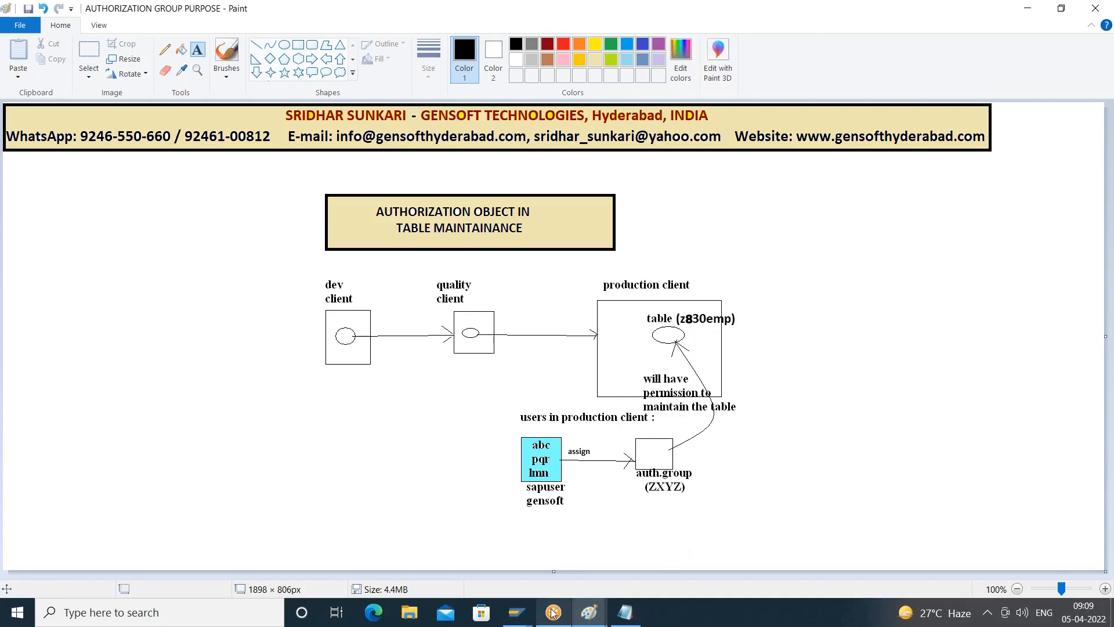
{"action": "mouse_move", "coordinate": [522, 611]}
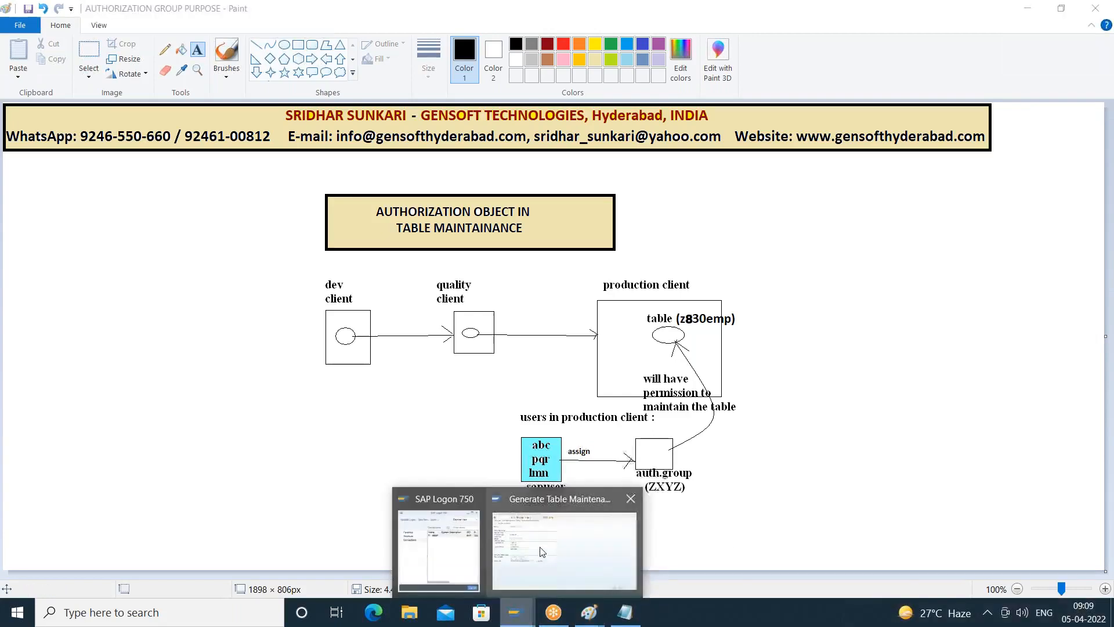
{"action": "left_click", "coordinate": [551, 545]}
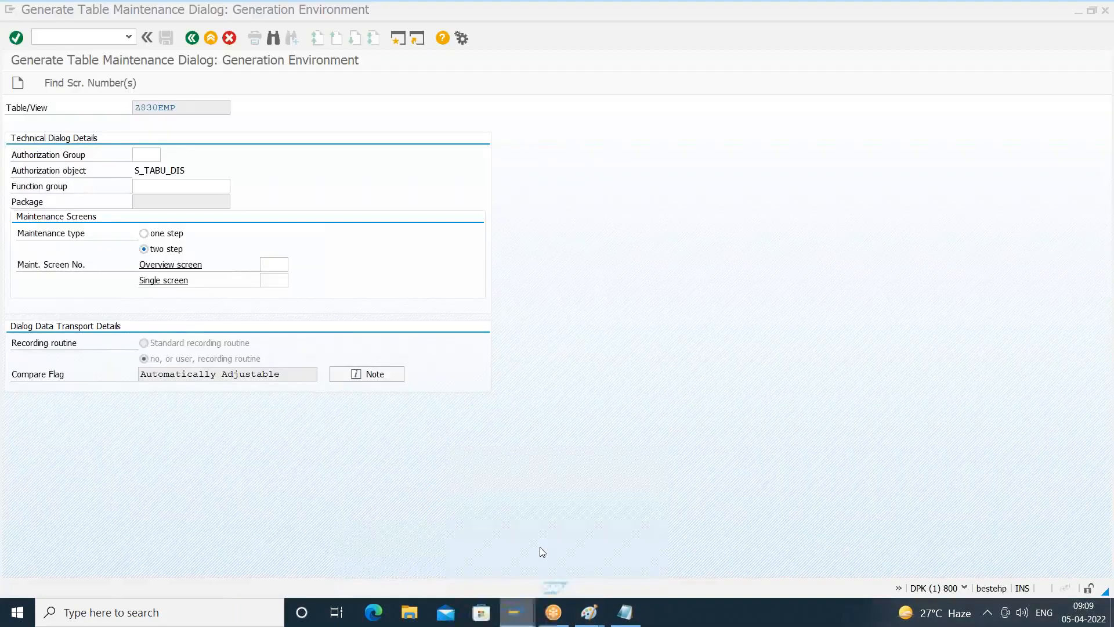
- Set the authorization group for Z830EMP to &NC& (w/o auth. group) from the list of possible values
{"action": "left_click", "coordinate": [149, 186]}
{"action": "left_click", "coordinate": [144, 155]}
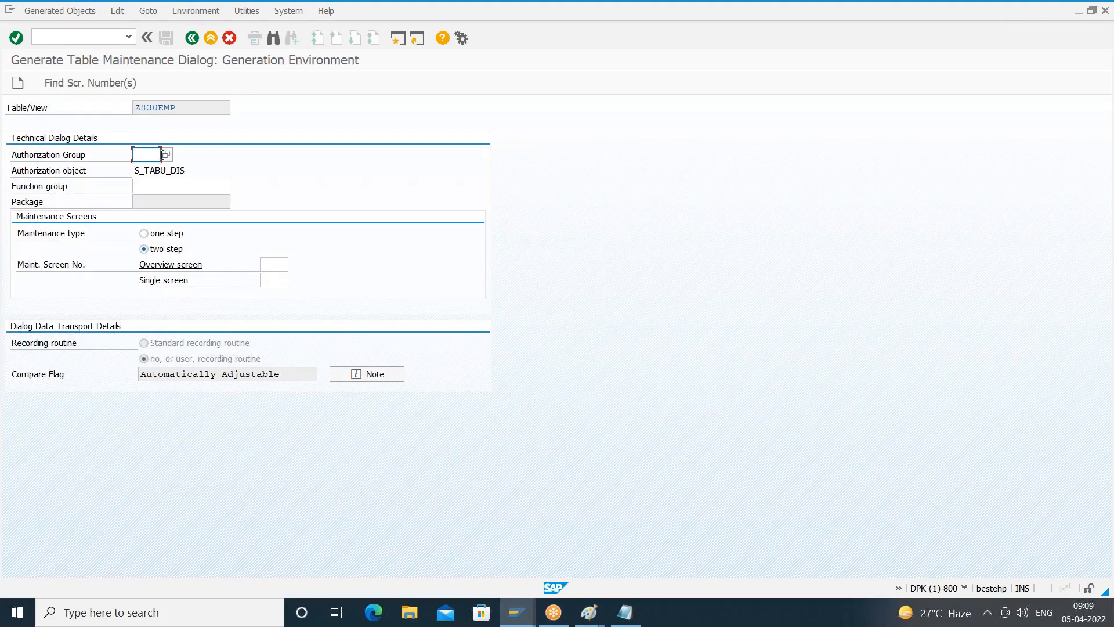
{"action": "left_click", "coordinate": [167, 155]}
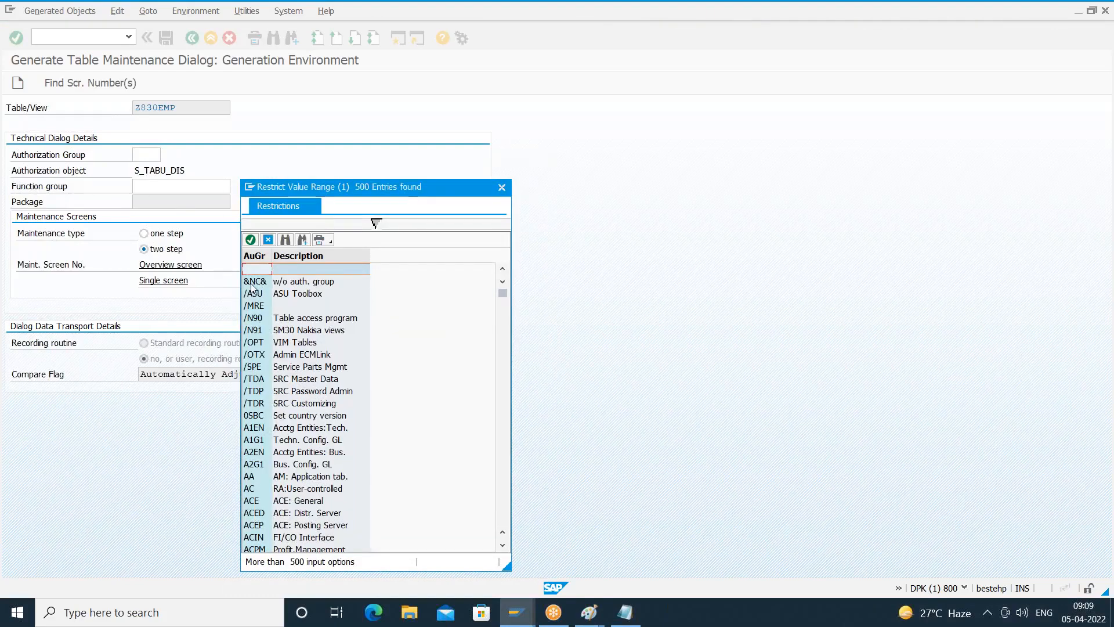
{"action": "left_click", "coordinate": [251, 283]}
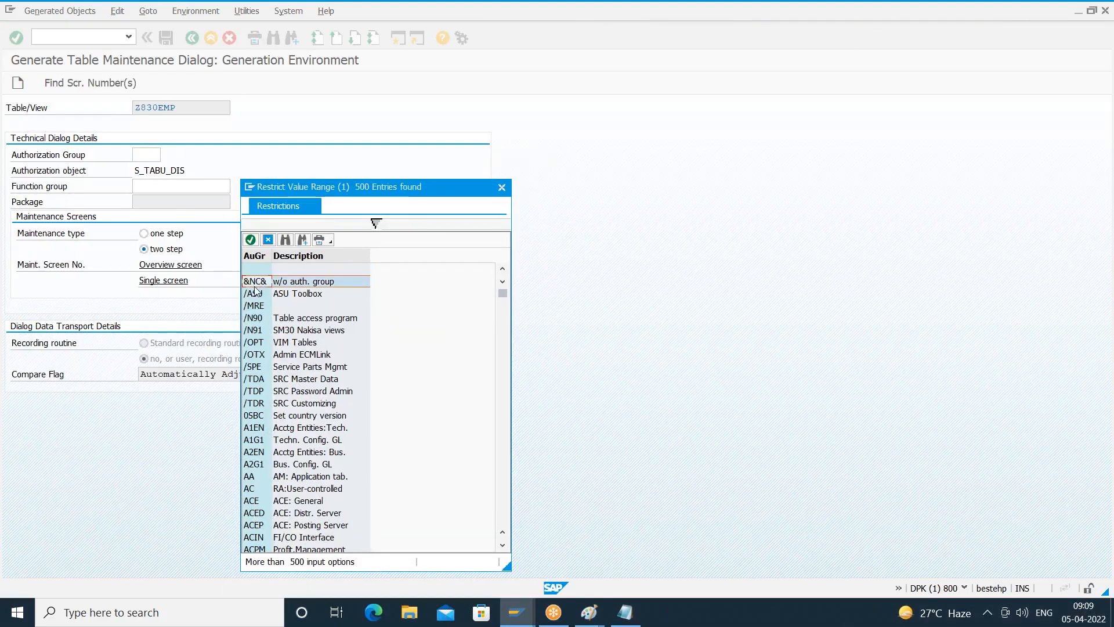
{"action": "left_click", "coordinate": [292, 284]}
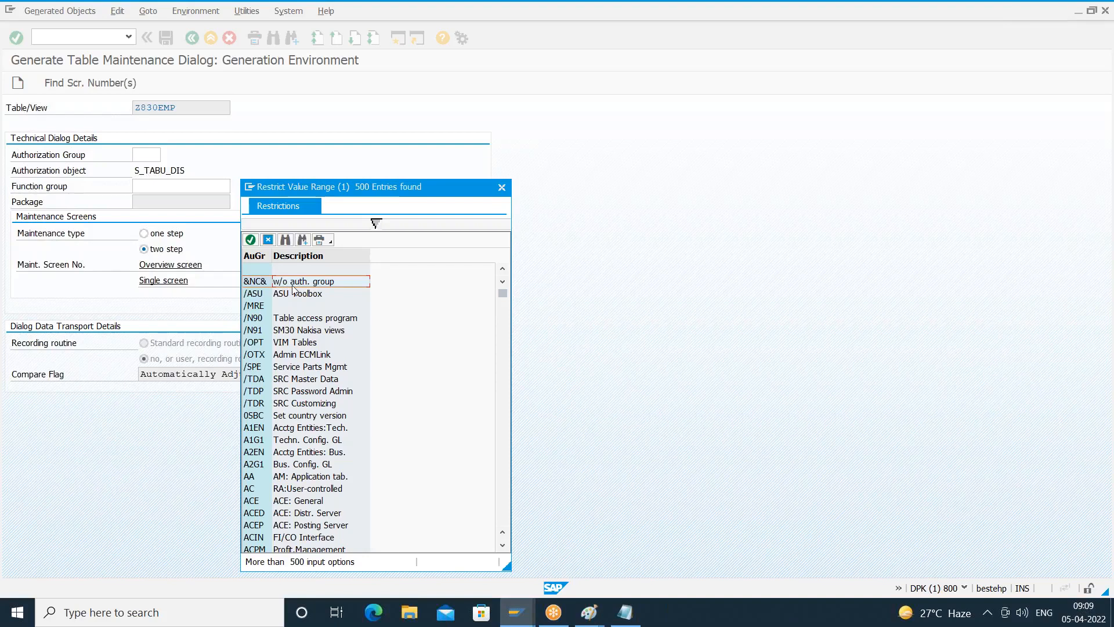
{"action": "left_click", "coordinate": [258, 284]}
{"action": "double_click", "coordinate": [258, 285]}
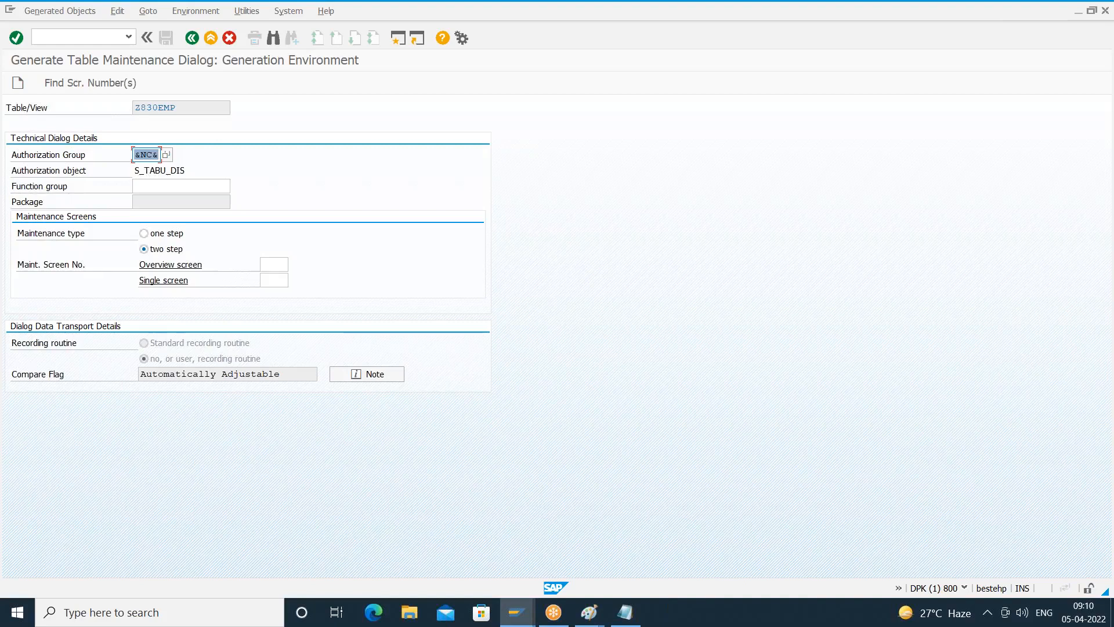
- Browse the other available authorization groups and close the value list without choosing one
{"action": "left_click", "coordinate": [168, 153]}
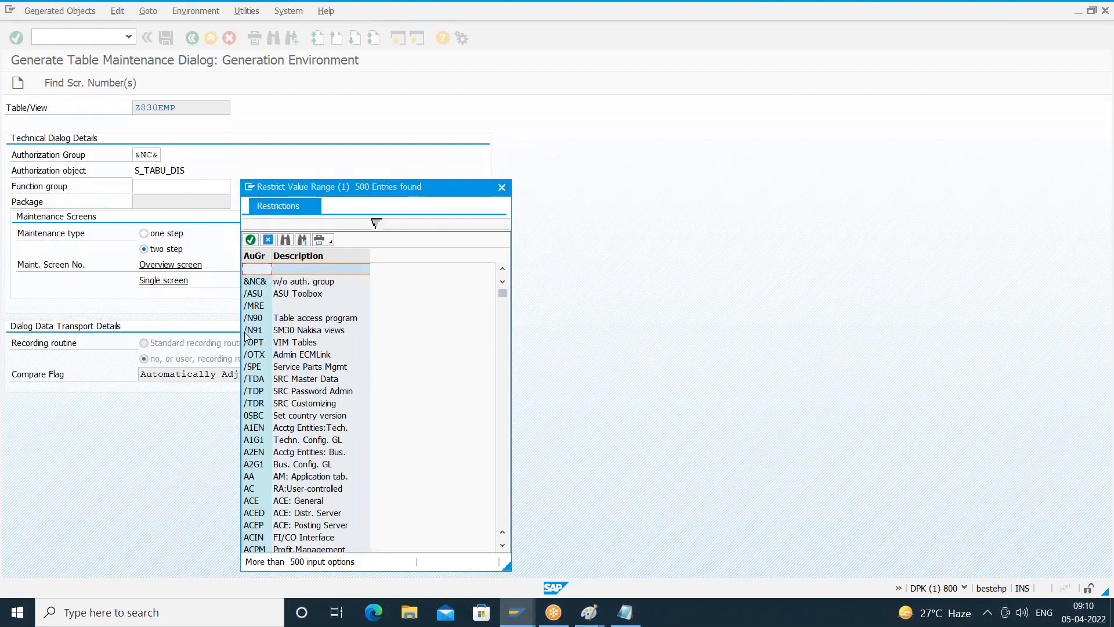
{"action": "left_click", "coordinate": [284, 322]}
{"action": "key", "text": "Down"}
{"action": "key", "text": "Down"}
{"action": "key", "text": "Down"}
{"action": "key", "text": "Down"}
{"action": "key", "text": "Down"}
{"action": "key", "text": "Down"}
{"action": "key", "text": "Down"}
{"action": "key", "text": "Down"}
{"action": "key", "text": "Down"}
{"action": "key", "text": "Down"}
{"action": "key", "text": "Down"}
{"action": "key", "text": "Down"}
{"action": "key", "text": "Down"}
{"action": "key", "text": "Down"}
{"action": "key", "text": "Down"}
{"action": "key", "text": "Down"}
{"action": "key", "text": "Down"}
{"action": "key", "text": "Down"}
{"action": "key", "text": "Down"}
{"action": "key", "text": "Down"}
{"action": "key", "text": "Down"}
{"action": "key", "text": "Down"}
{"action": "key", "text": "Down"}
{"action": "key", "text": "Down"}
{"action": "key", "text": "Down"}
{"action": "key", "text": "Down"}
{"action": "key", "text": "Down"}
{"action": "key", "text": "Down"}
{"action": "key", "text": "Down"}
{"action": "key", "text": "Down"}
{"action": "key", "text": "Down"}
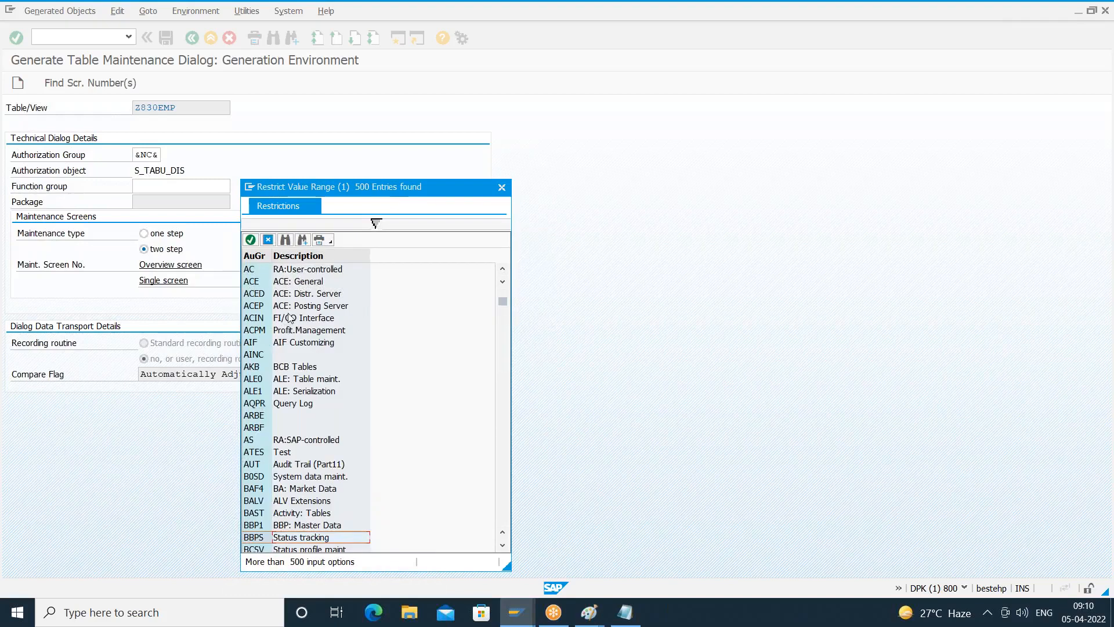
{"action": "left_click", "coordinate": [269, 240]}
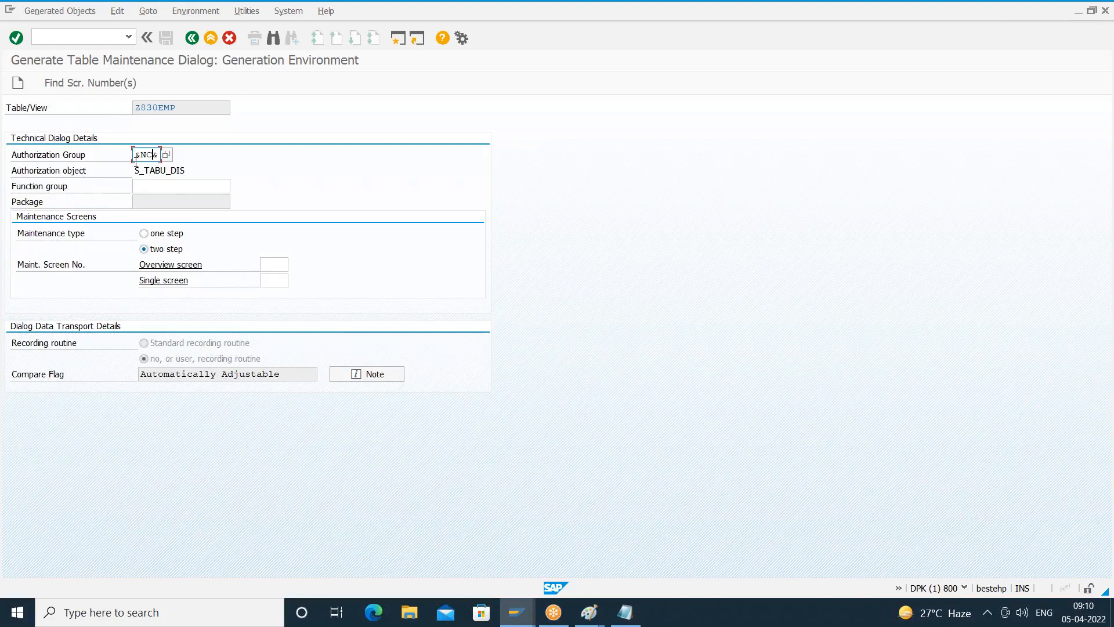
- Search for existing function groups matching Z830* and close the result list
{"action": "left_click", "coordinate": [151, 188]}
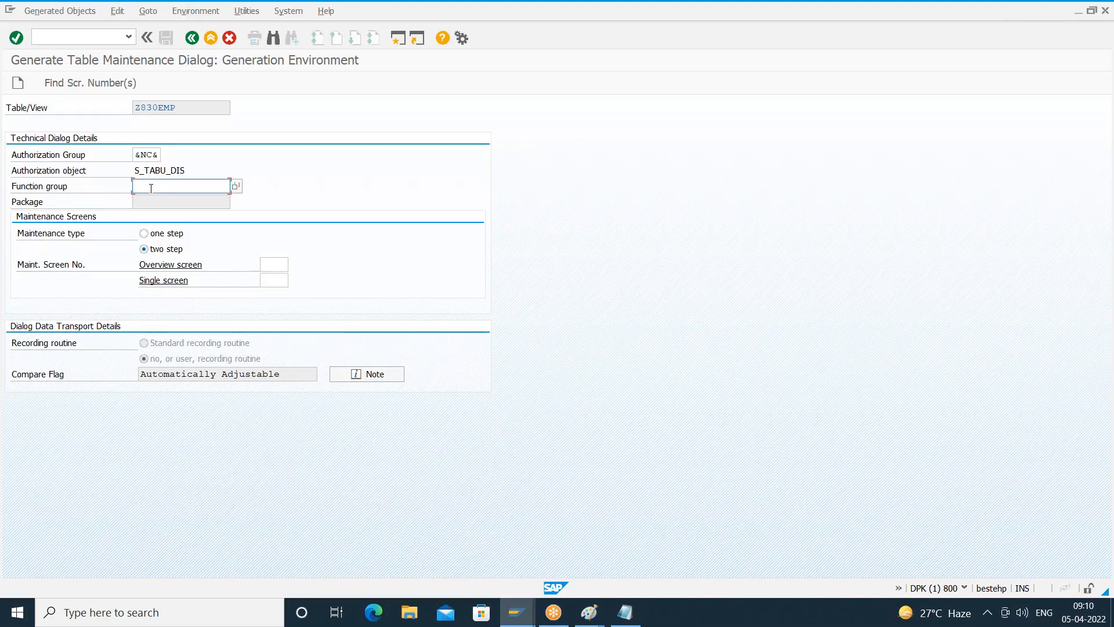
{"action": "left_click", "coordinate": [236, 186]}
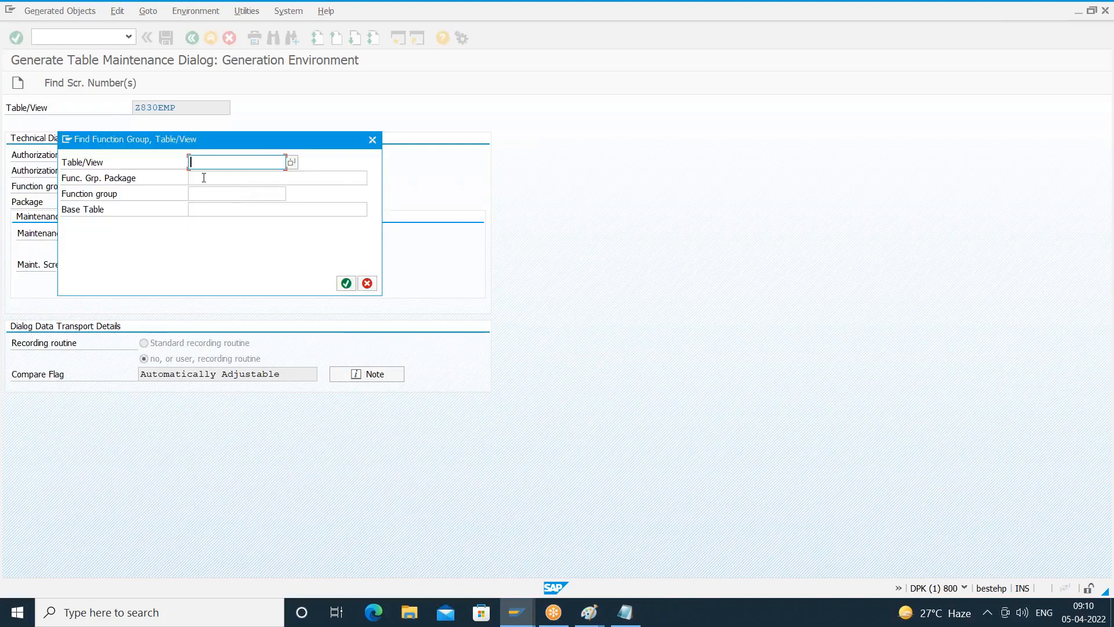
{"action": "left_click", "coordinate": [215, 190]}
{"action": "type", "text": "Z830"}
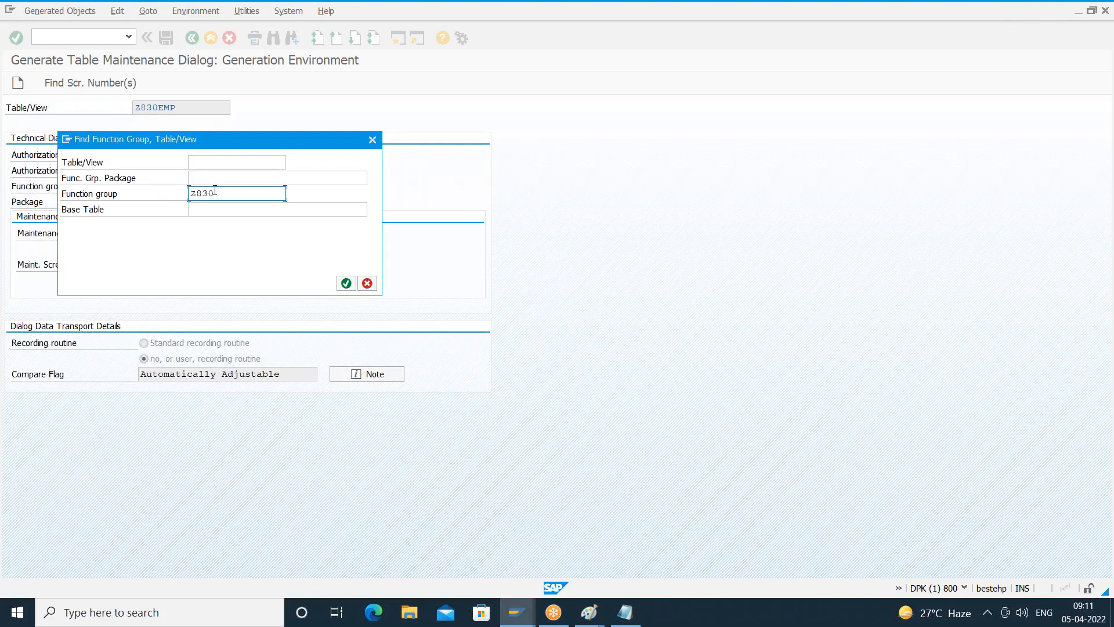
{"action": "type", "text": "*"}
{"action": "left_click", "coordinate": [346, 283]}
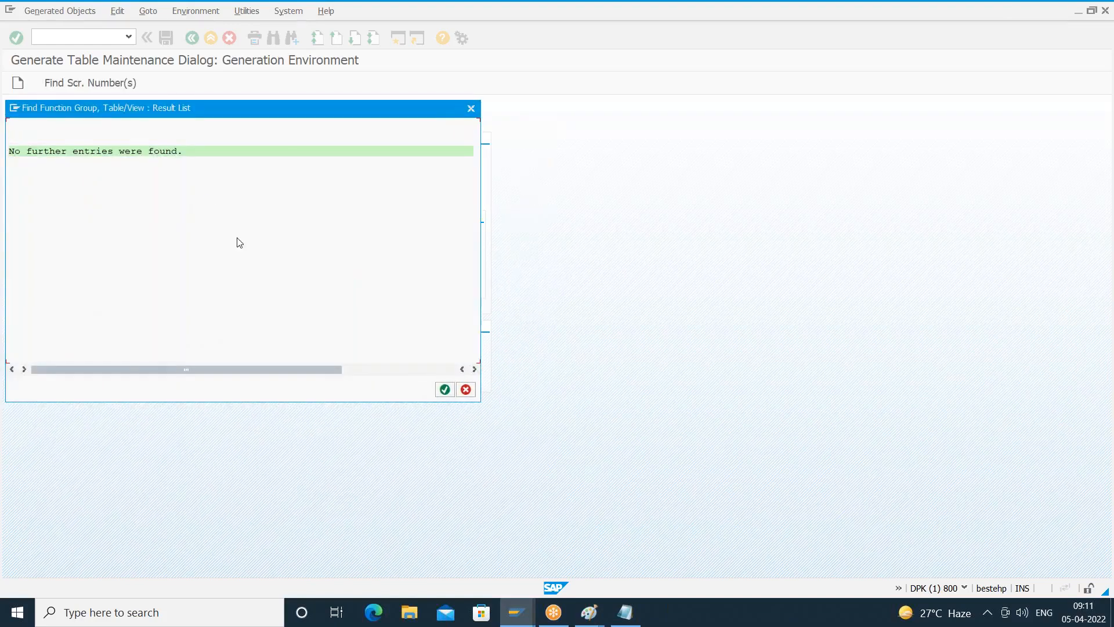
{"action": "left_click", "coordinate": [466, 389]}
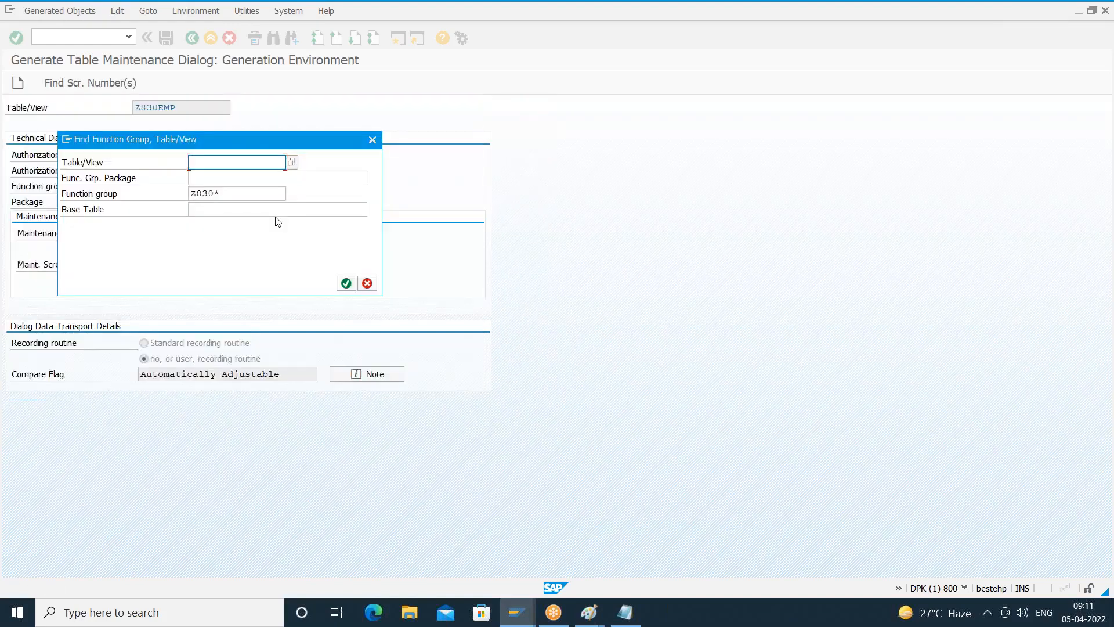
- Search for function group Z830TMFGROUP, clear the search value and leave the function group search
{"action": "left_click", "coordinate": [250, 197]}
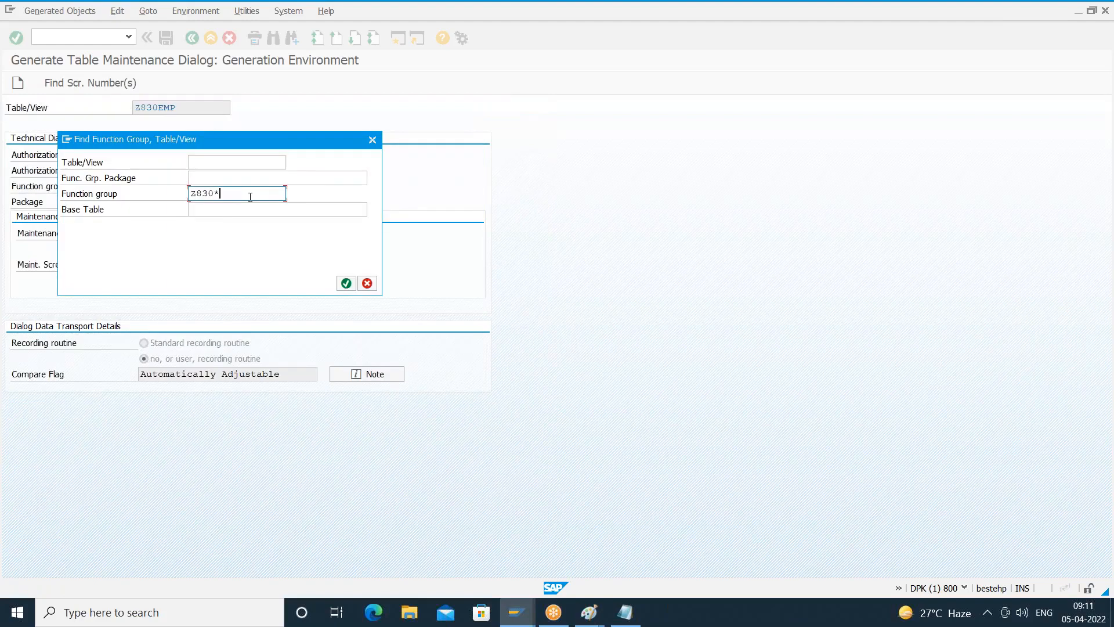
{"action": "key", "text": "BackSpace"}
{"action": "type", "text": "TMFGRO"}
{"action": "type", "text": "UP"}
{"action": "key", "text": "Return"}
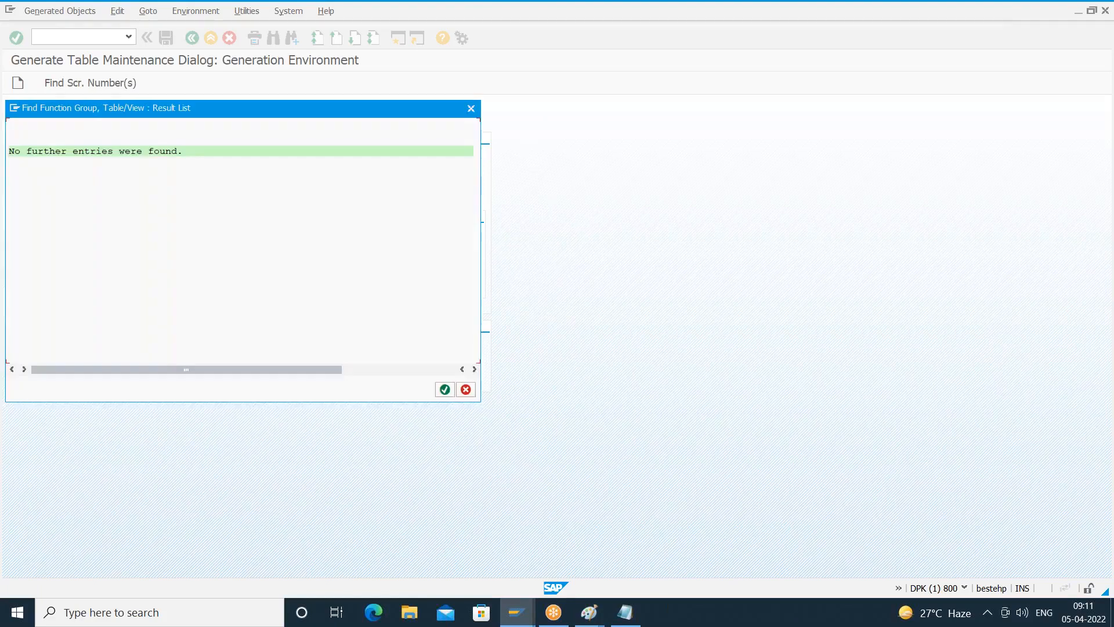
{"action": "left_click", "coordinate": [466, 389]}
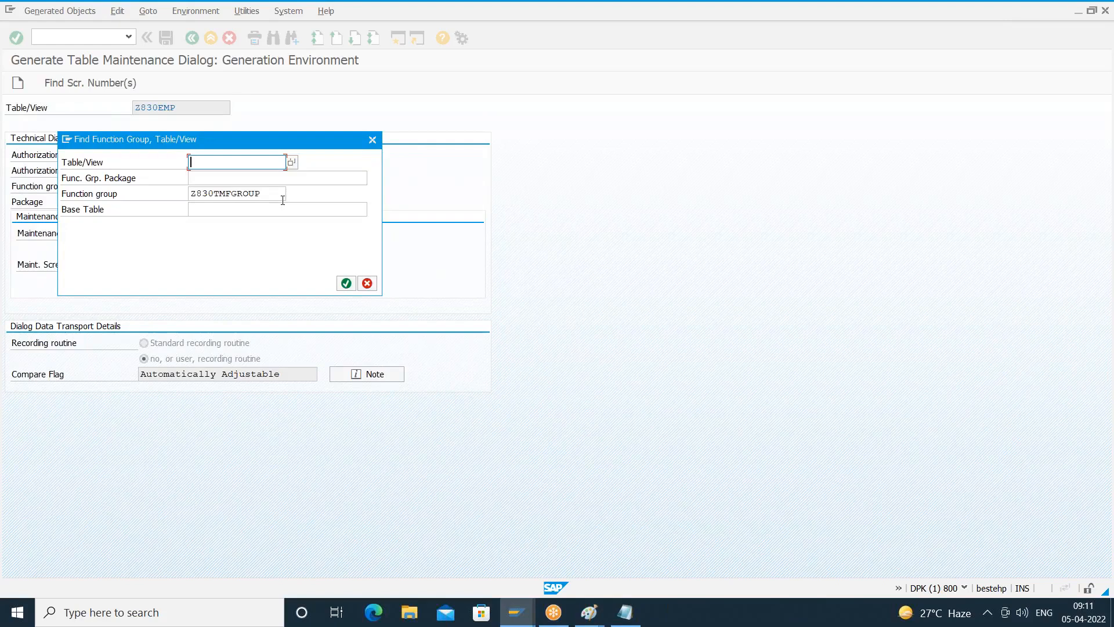
{"action": "left_click", "coordinate": [283, 200]}
{"action": "key", "text": "BackSpace"}
{"action": "key", "text": "BackSpace"}
{"action": "key", "text": "BackSpace"}
{"action": "key", "text": "BackSpace"}
{"action": "key", "text": "BackSpace"}
{"action": "key", "text": "BackSpace"}
{"action": "key", "text": "BackSpace"}
{"action": "key", "text": "BackSpace"}
{"action": "key", "text": "BackSpace"}
{"action": "key", "text": "BackSpace"}
{"action": "key", "text": "BackSpace"}
{"action": "key", "text": "BackSpace"}
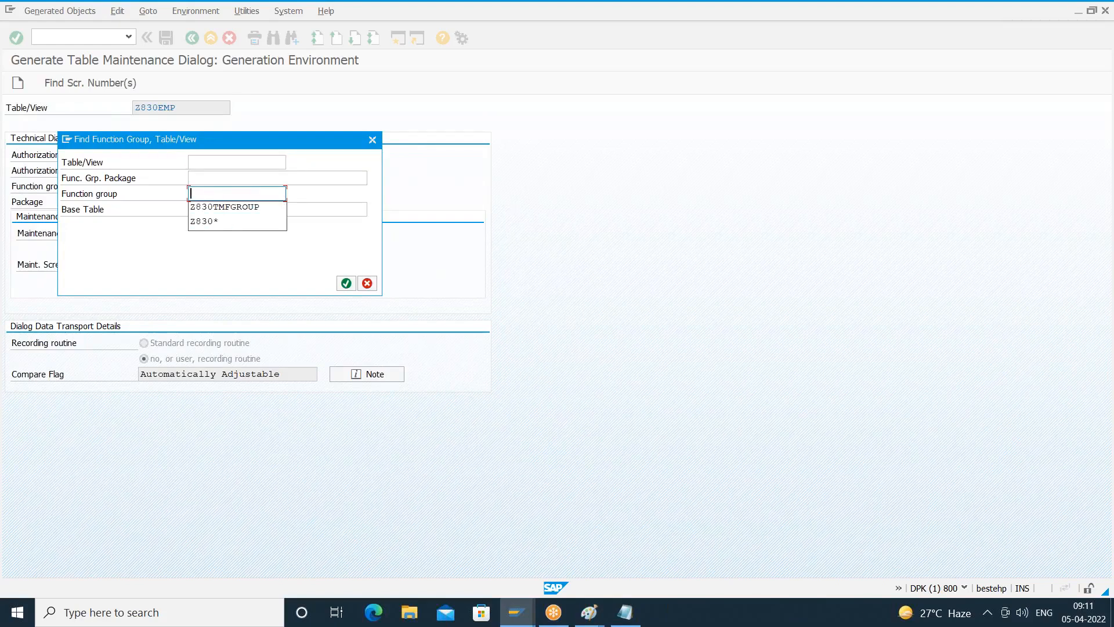
{"action": "left_click", "coordinate": [367, 283]}
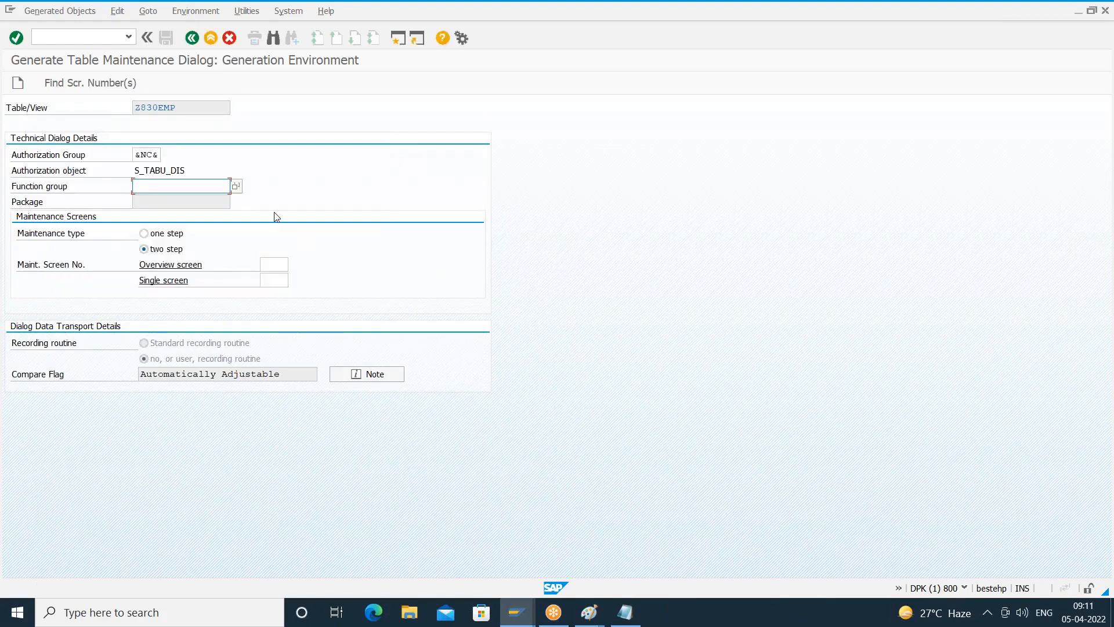
- Open the function group search and restrict it to package $TMP chosen from the package value list
{"action": "left_click", "coordinate": [235, 187]}
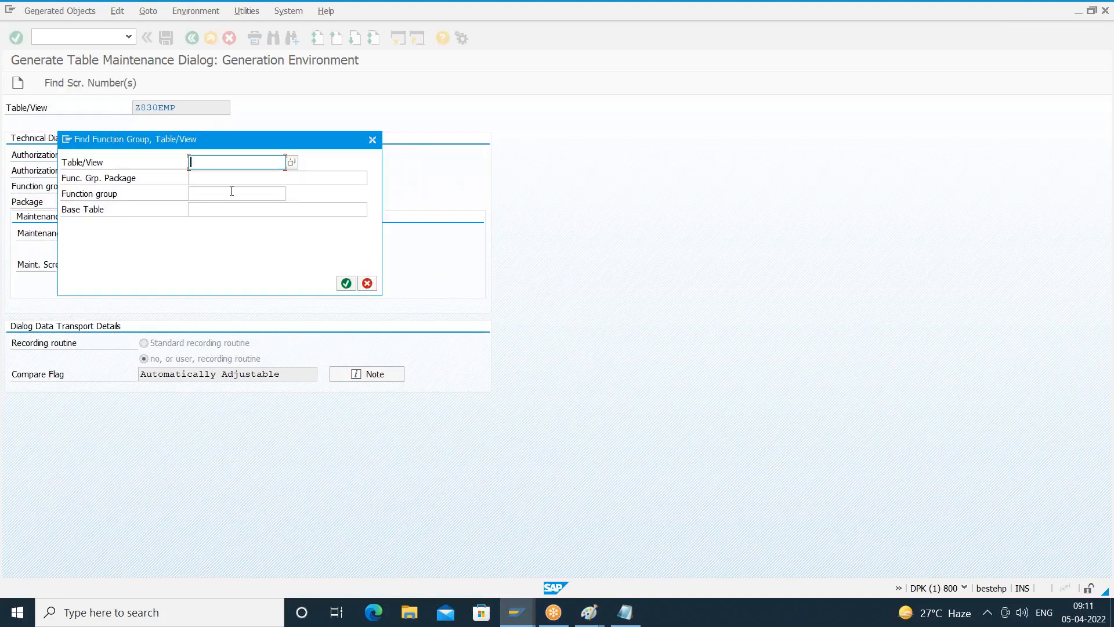
{"action": "left_click", "coordinate": [208, 178]}
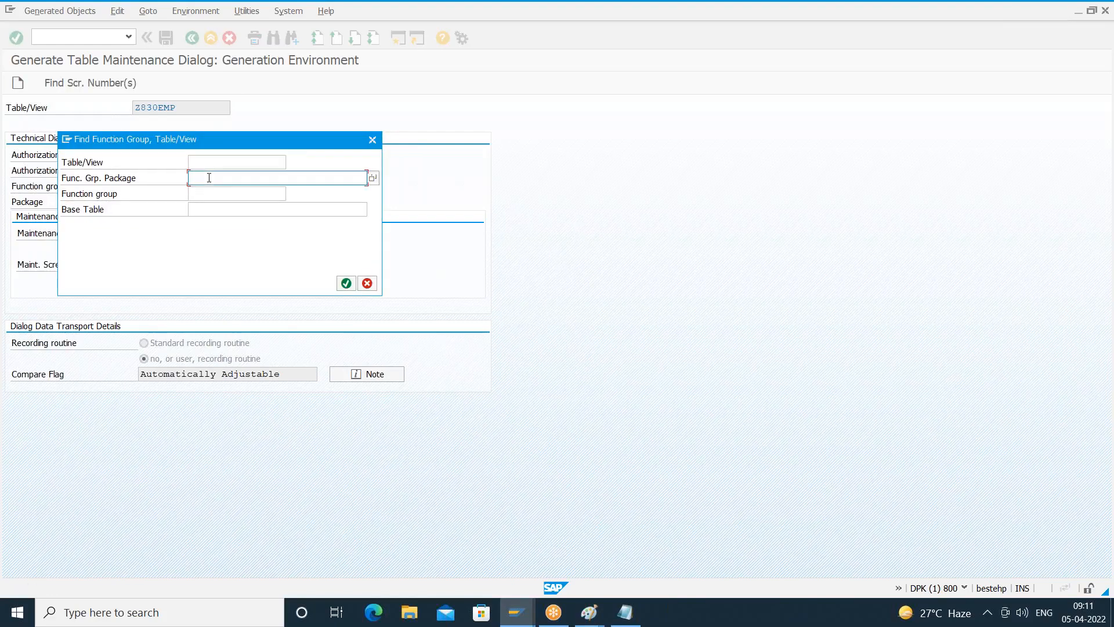
{"action": "left_click", "coordinate": [375, 179]}
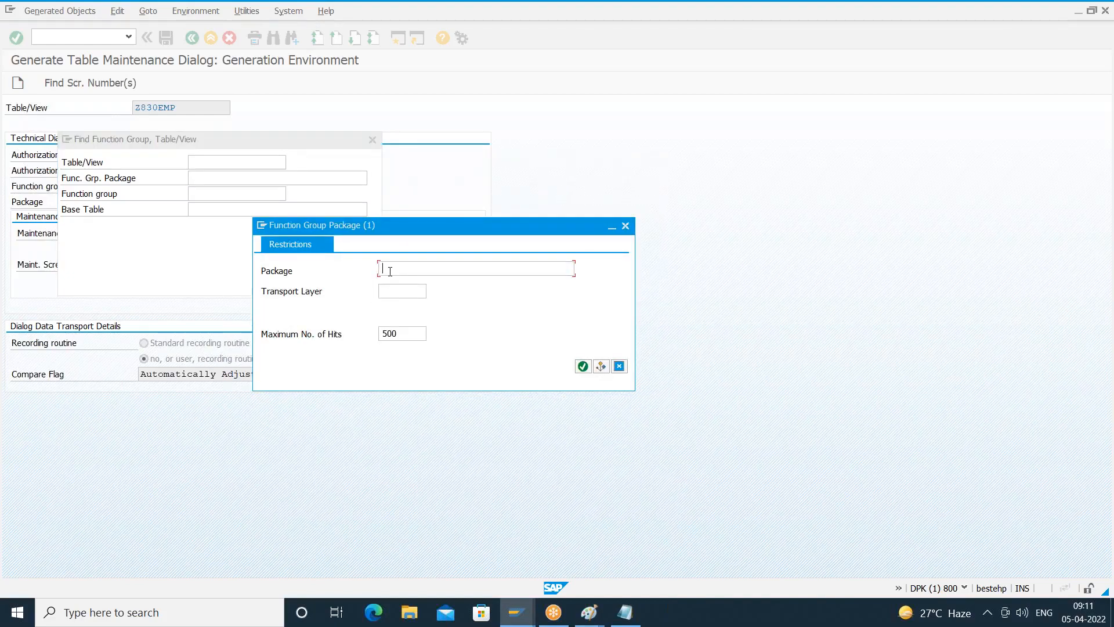
{"action": "type", "text": "$TMP"}
{"action": "key", "text": "Return"}
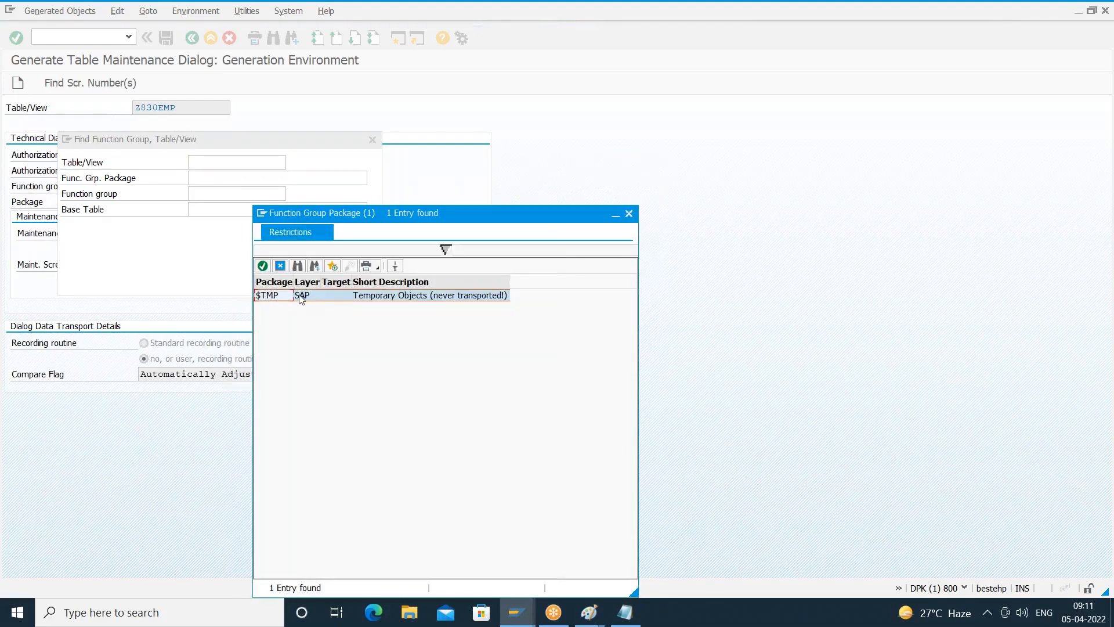
{"action": "double_click", "coordinate": [303, 299]}
- Search package $TMP for function groups matching Z830* and close the result list
{"action": "left_click", "coordinate": [209, 194]}
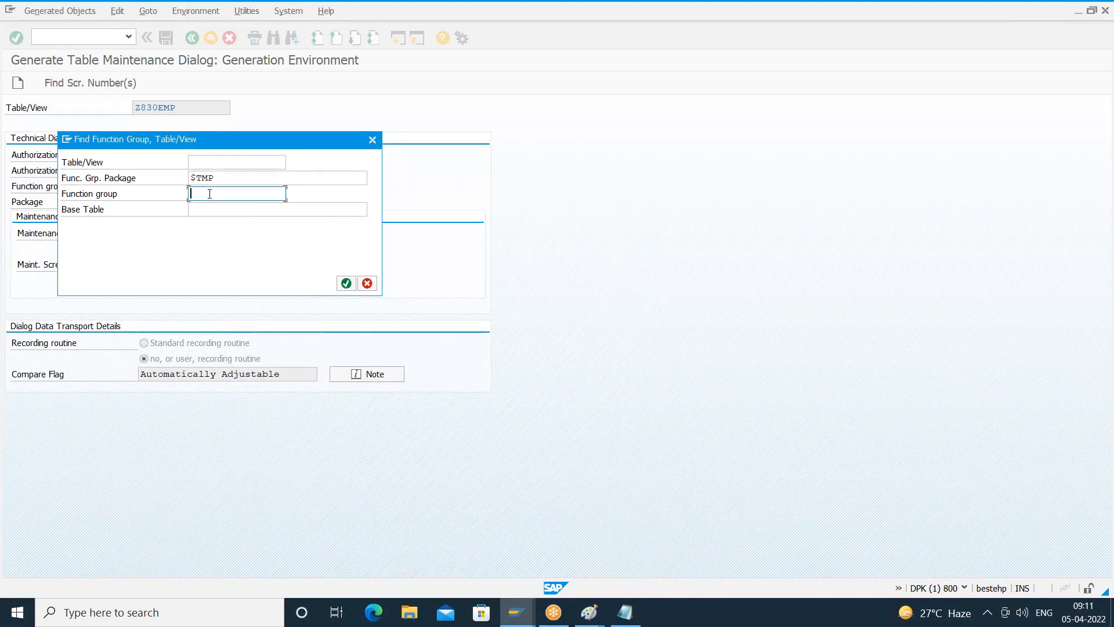
{"action": "type", "text": "Z830"}
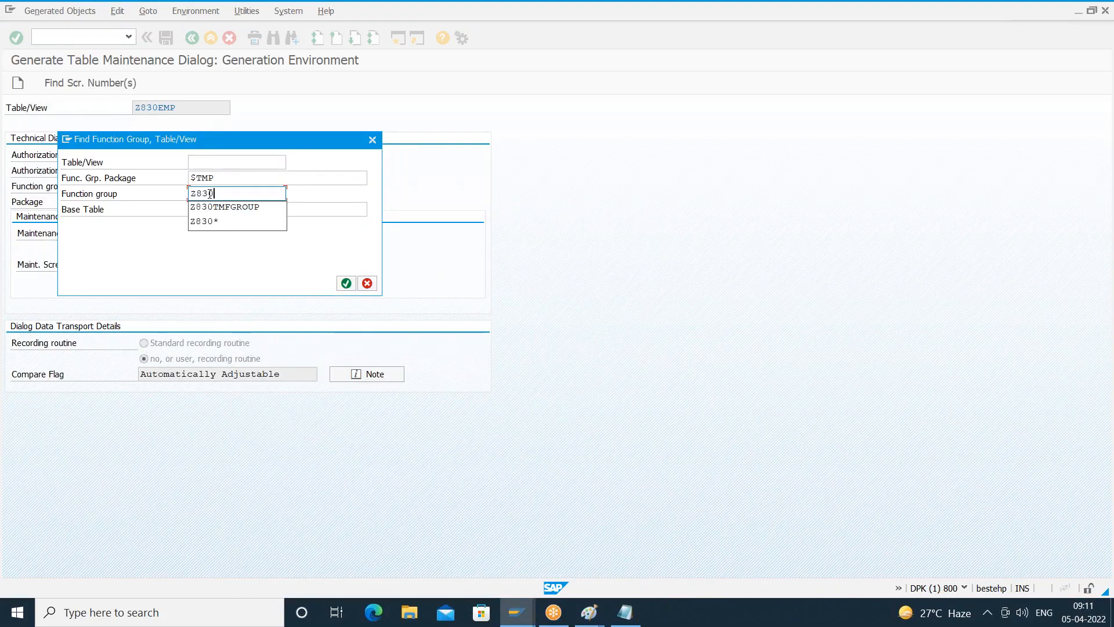
{"action": "type", "text": "*"}
{"action": "key", "text": "Return"}
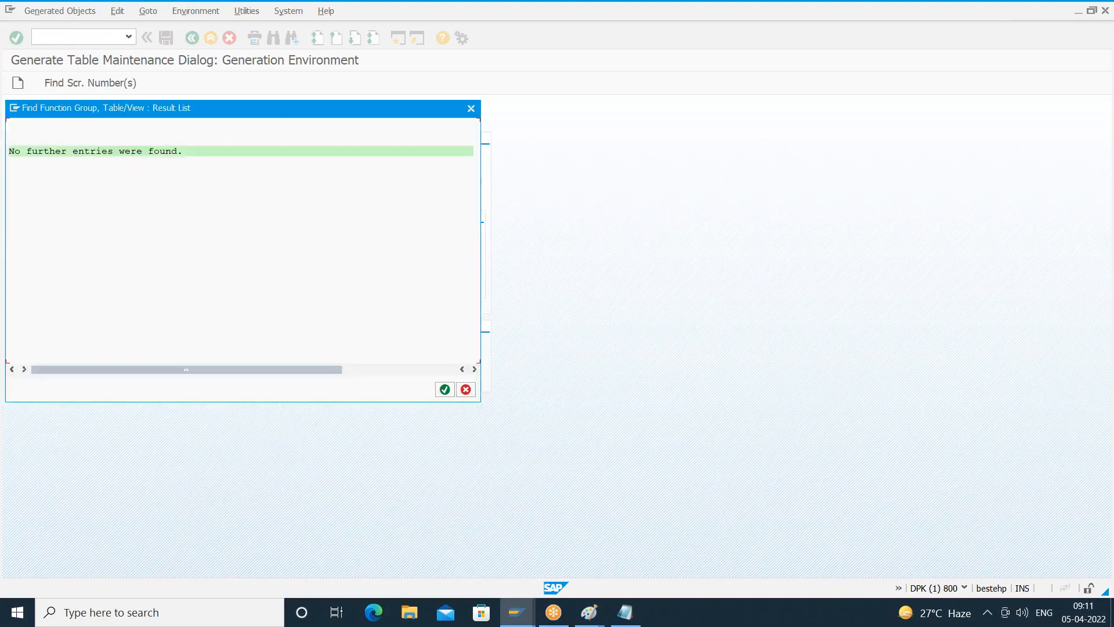
{"action": "left_click", "coordinate": [399, 371]}
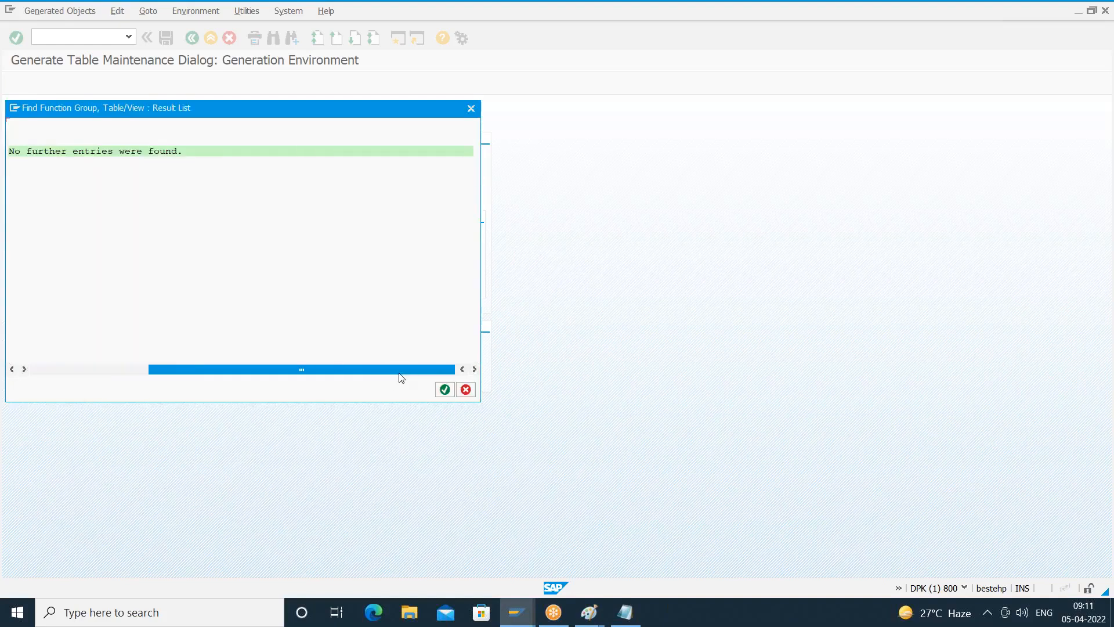
{"action": "left_click", "coordinate": [51, 372]}
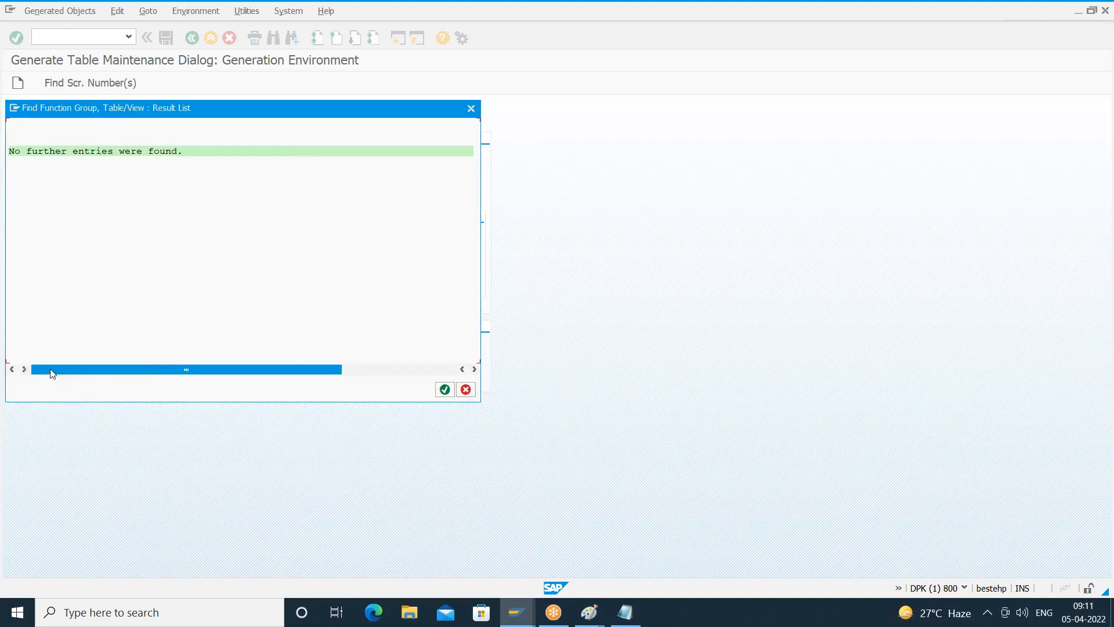
{"action": "left_click", "coordinate": [470, 108]}
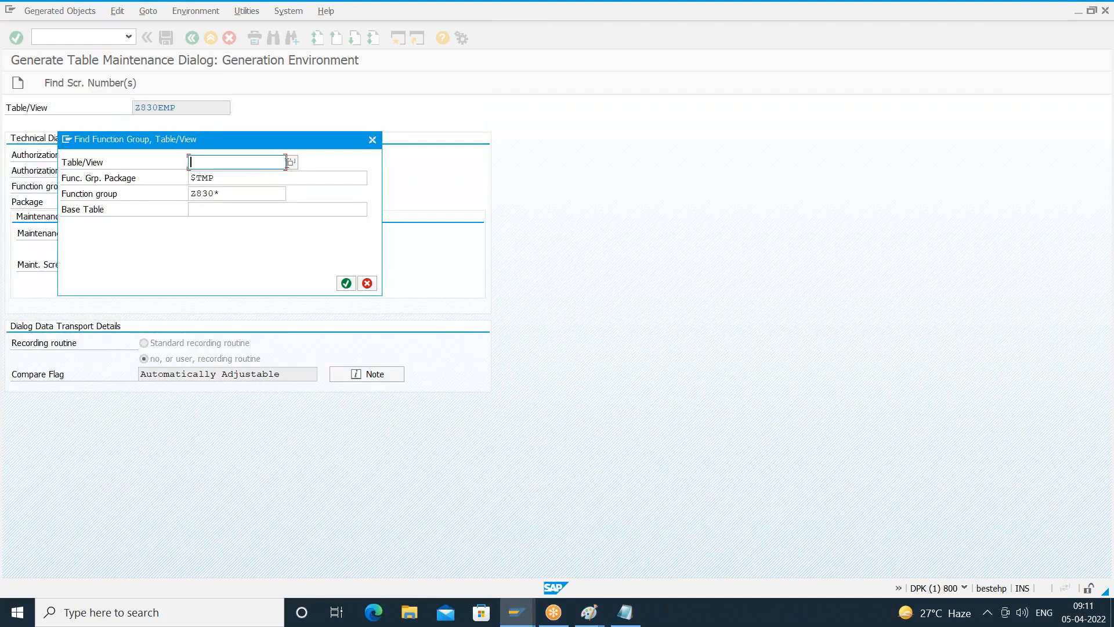
- View the list of existing tables/views, search package $TMP for function group Z830TMFGROUP, and leave the function group search
{"action": "left_click", "coordinate": [291, 162]}
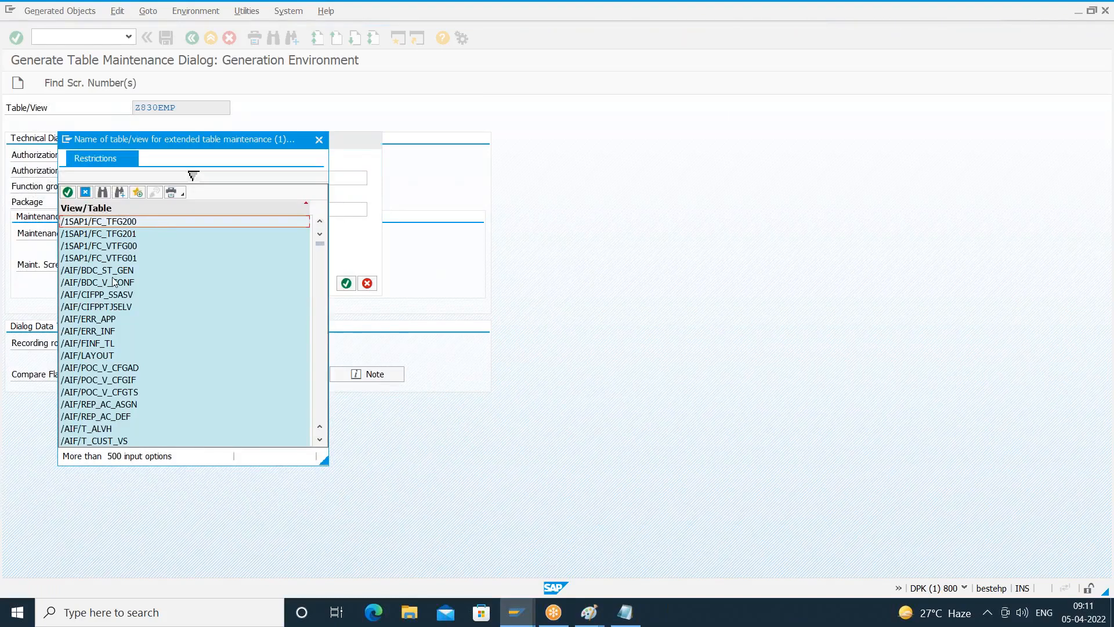
{"action": "left_click", "coordinate": [85, 192]}
{"action": "left_click", "coordinate": [245, 199]}
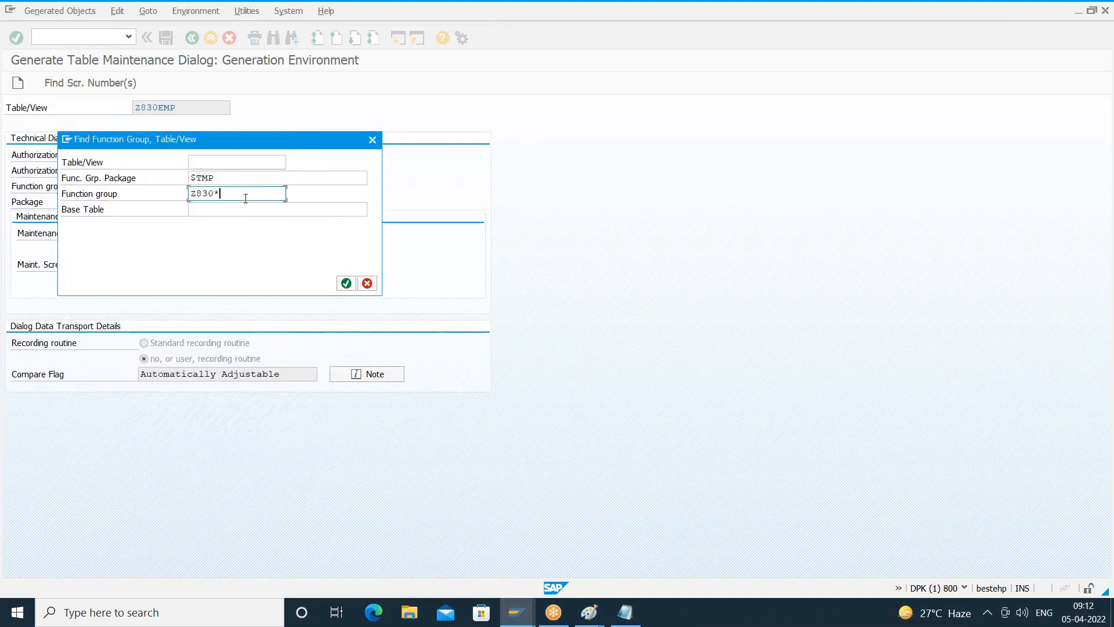
{"action": "key", "text": "BackSpace"}
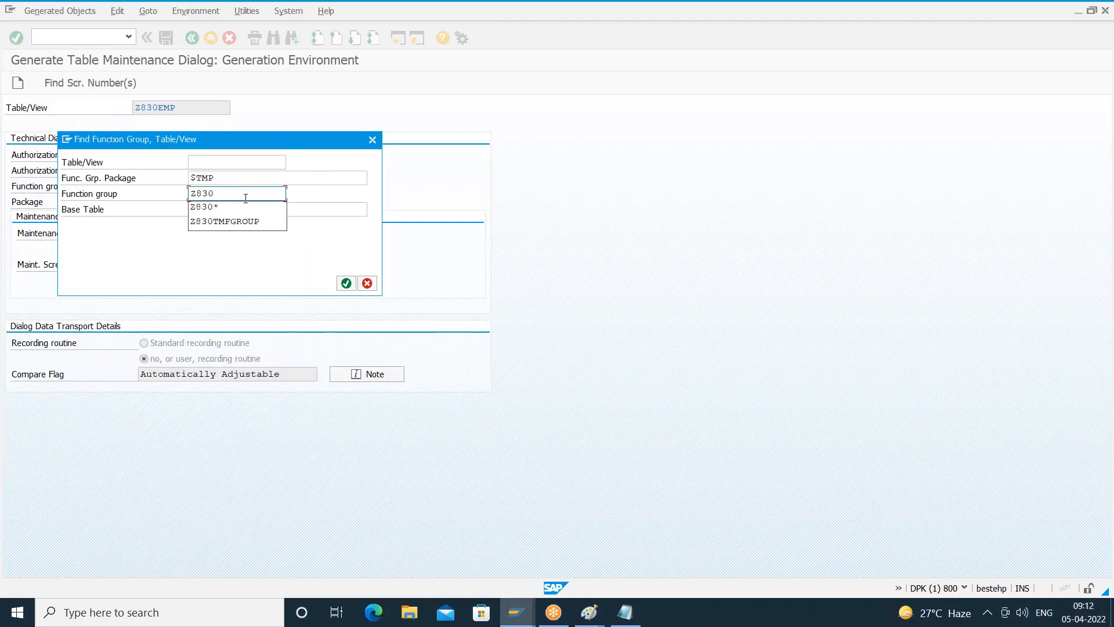
{"action": "type", "text": "TMFGROUP"}
{"action": "key", "text": "Return"}
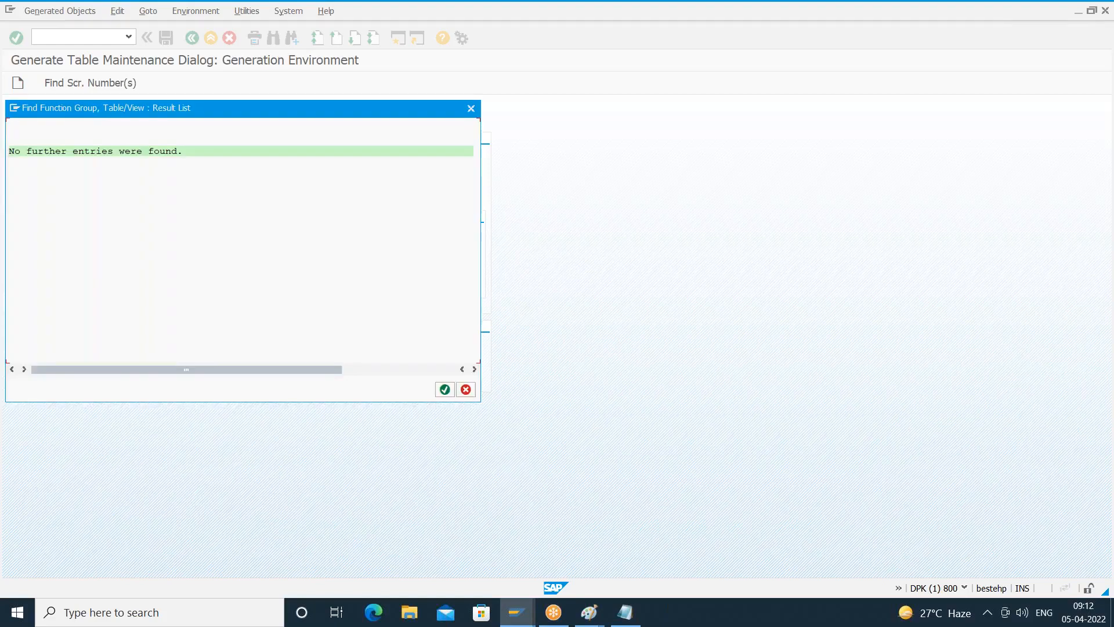
{"action": "left_click", "coordinate": [466, 390]}
{"action": "left_click", "coordinate": [368, 283]}
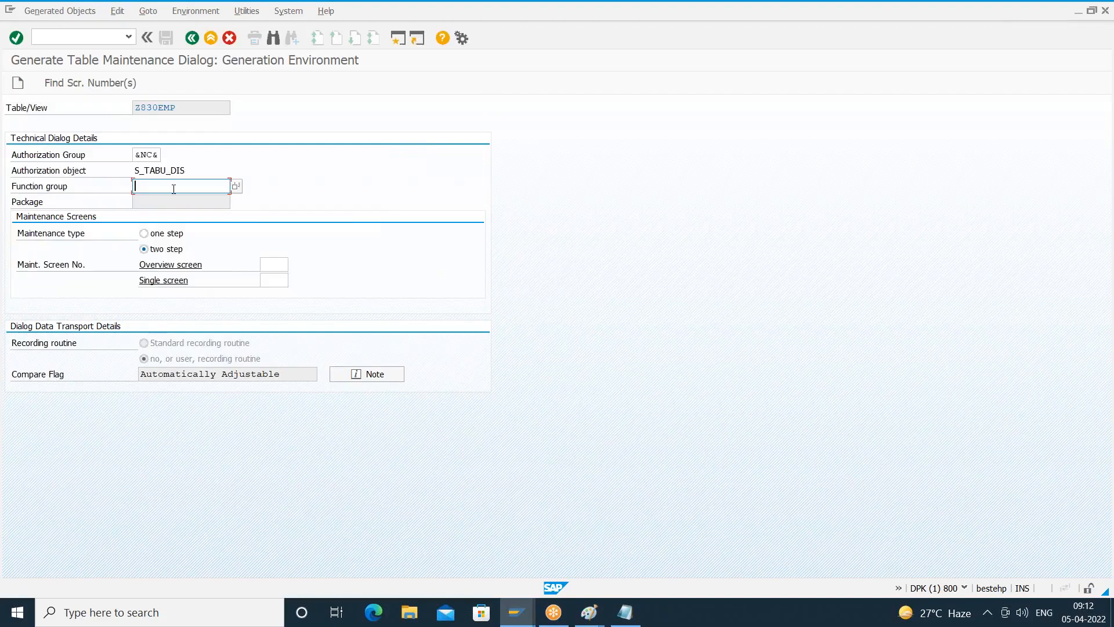
- Assign function group Z830TMFGROUP to the Z830EMP maintenance dialog and confirm the entry
{"action": "type", "text": "Z"}
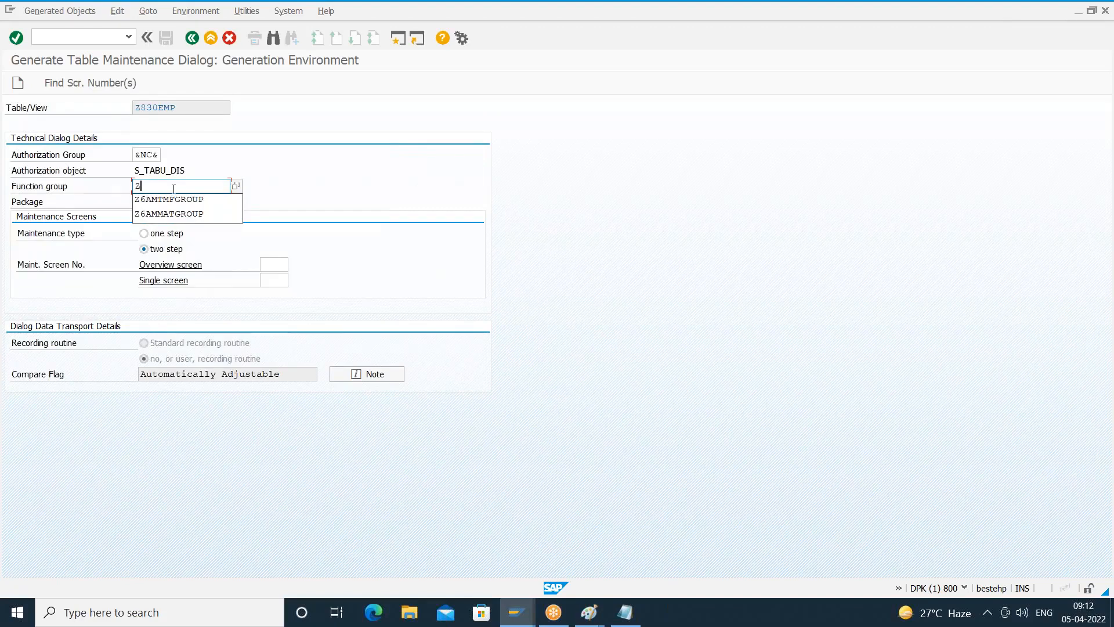
{"action": "type", "text": "830TMEGROUP"}
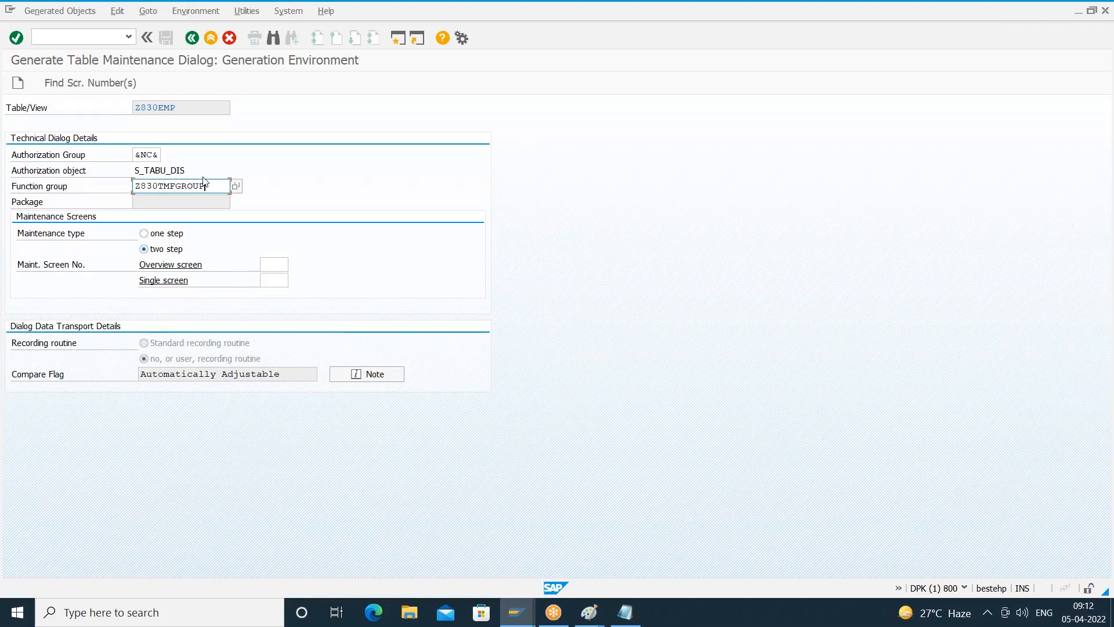
{"action": "left_click", "coordinate": [151, 155]}
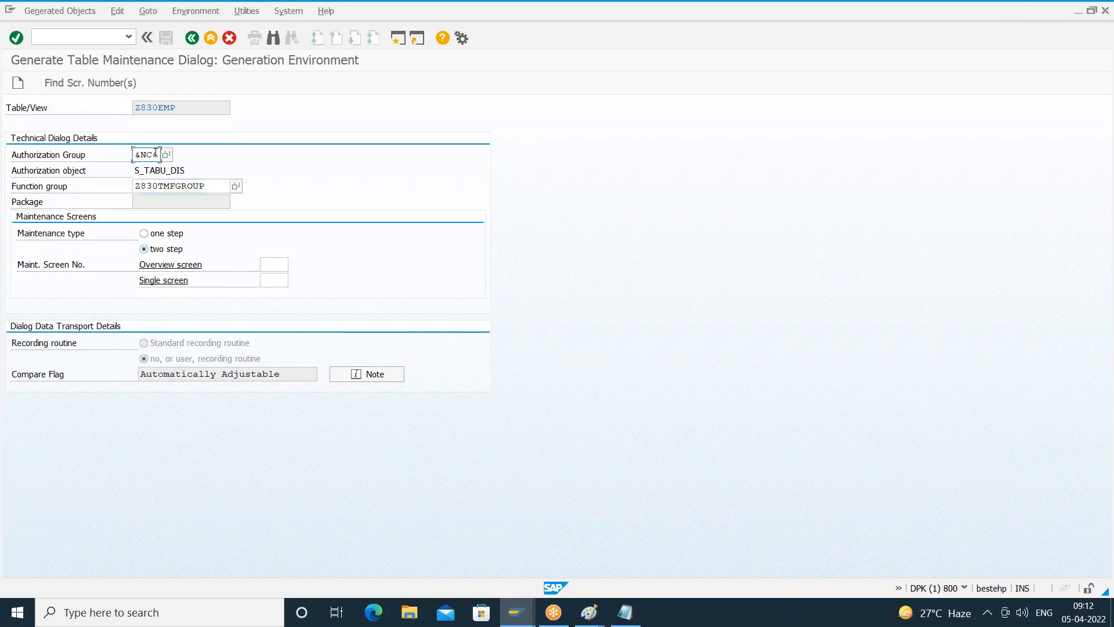
{"action": "left_click", "coordinate": [162, 187]}
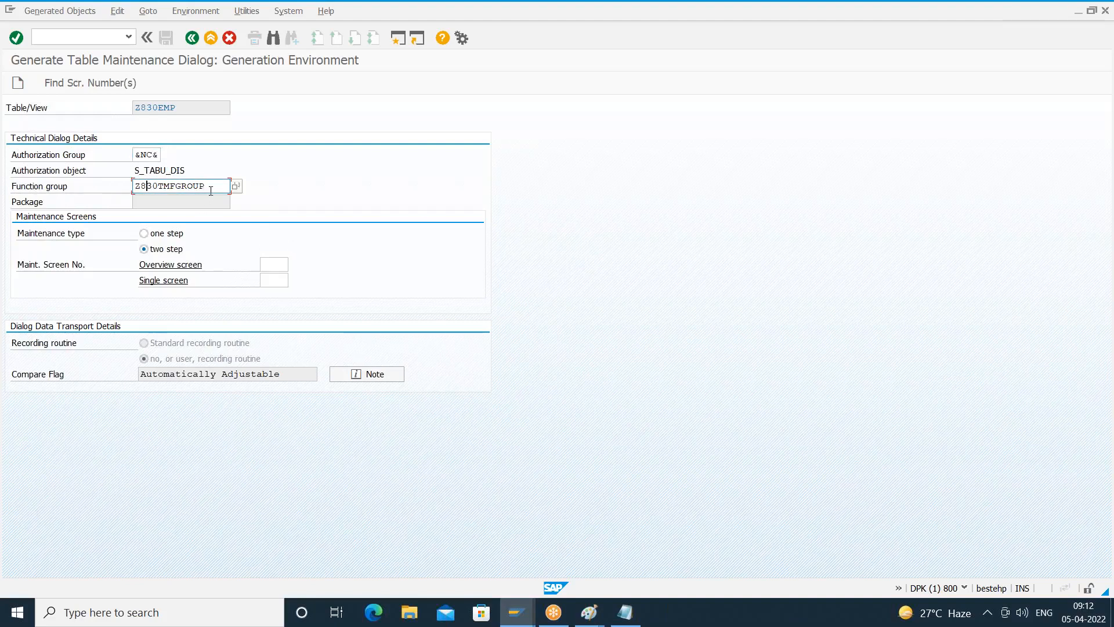
{"action": "key", "text": "Return"}
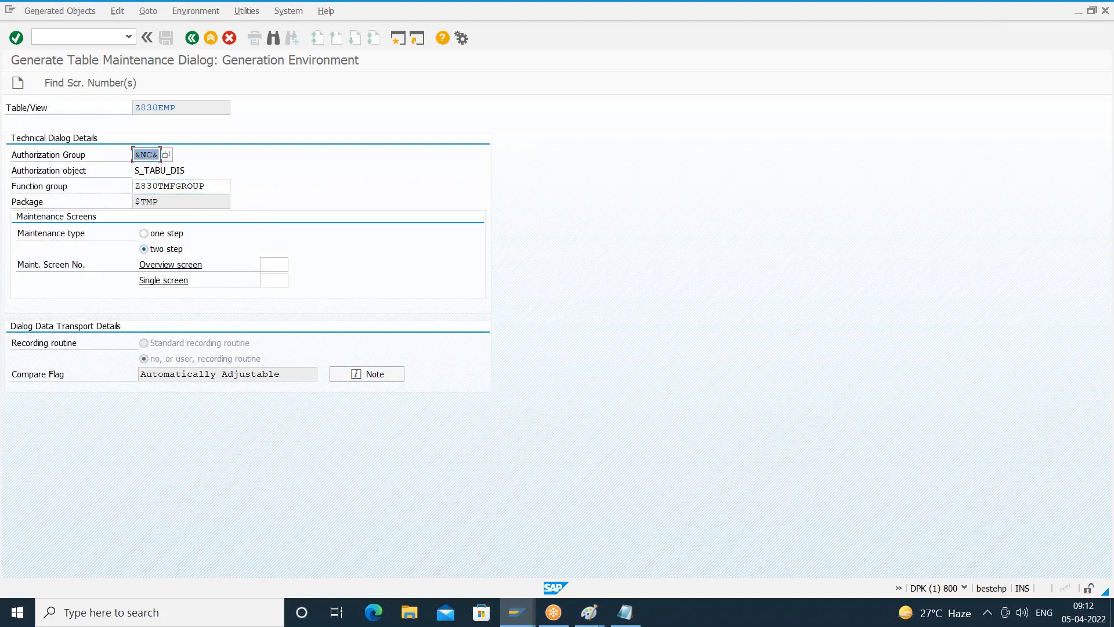
{"action": "left_click", "coordinate": [200, 201]}
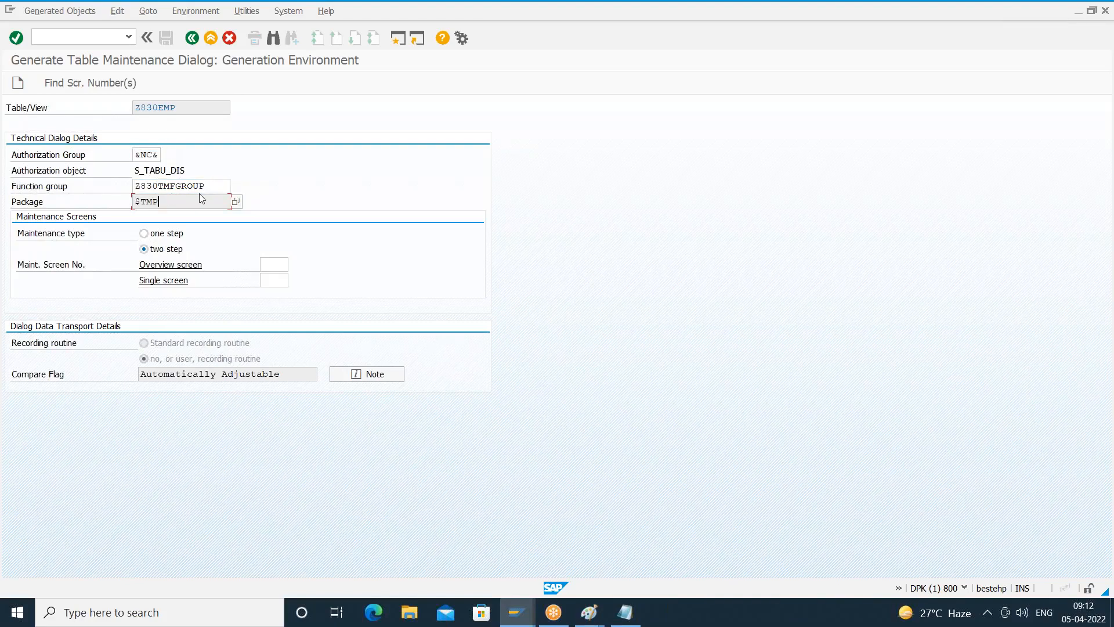
{"action": "left_click", "coordinate": [191, 185]}
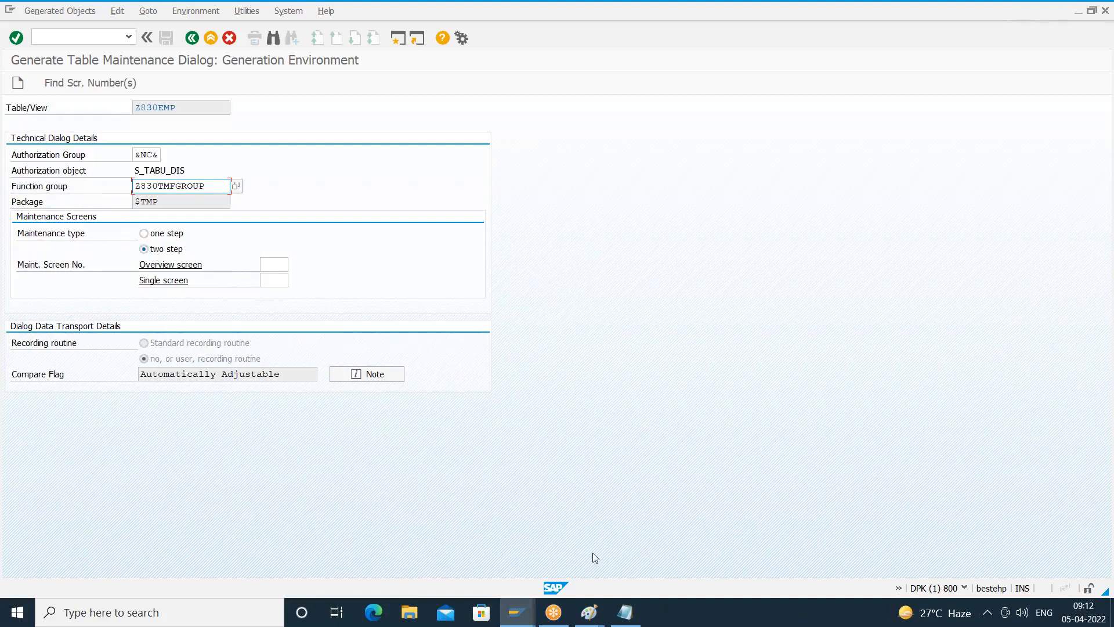
- Consult the maintenance type diagram in Paint, return to the SAP generation environment and set the maintenance type to one step
{"action": "left_click", "coordinate": [590, 614]}
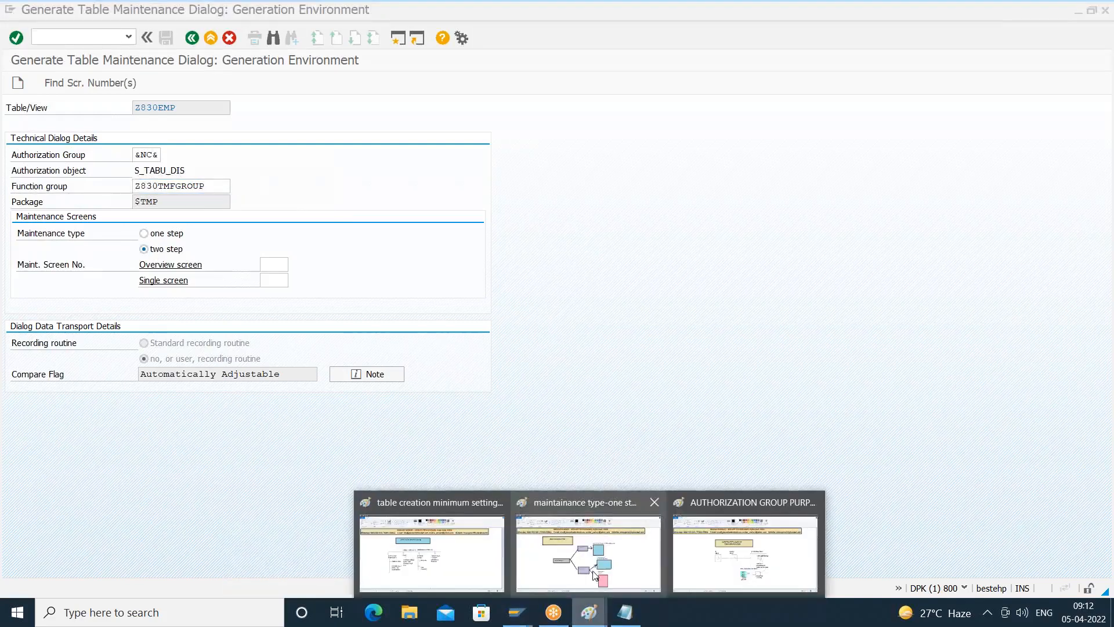
{"action": "left_click", "coordinate": [594, 575]}
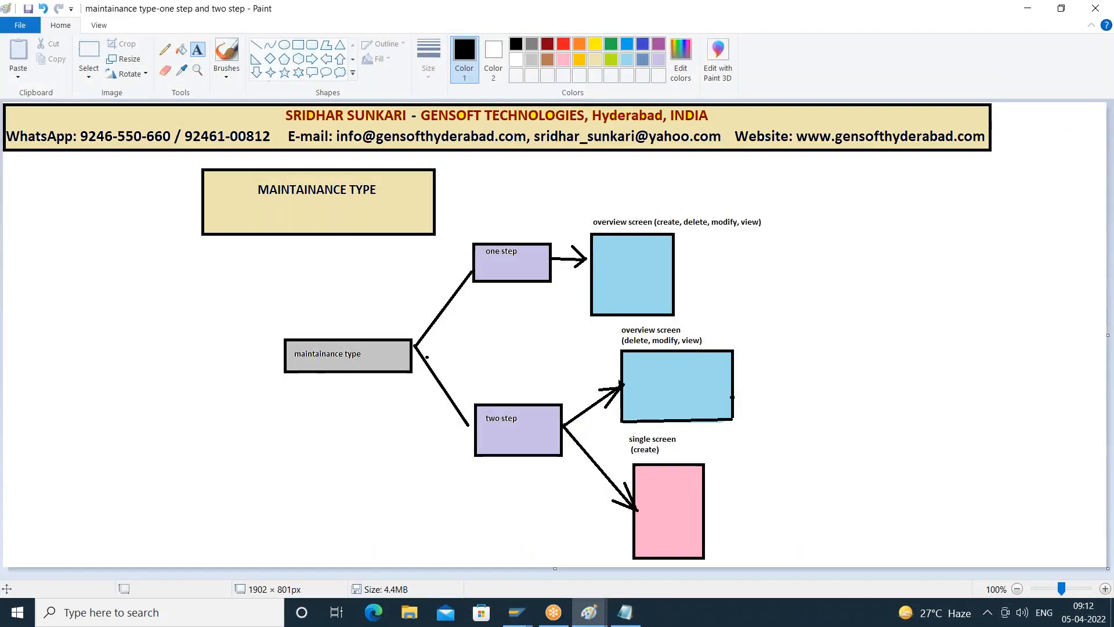
{"action": "left_click", "coordinate": [520, 619]}
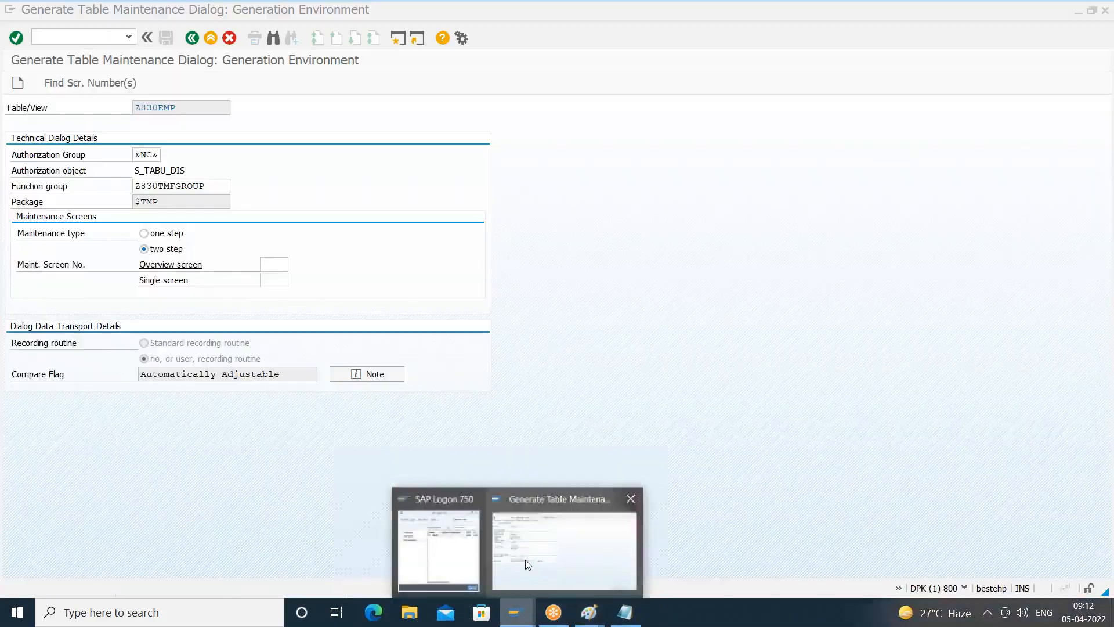
{"action": "left_click", "coordinate": [525, 559]}
{"action": "left_click", "coordinate": [143, 234]}
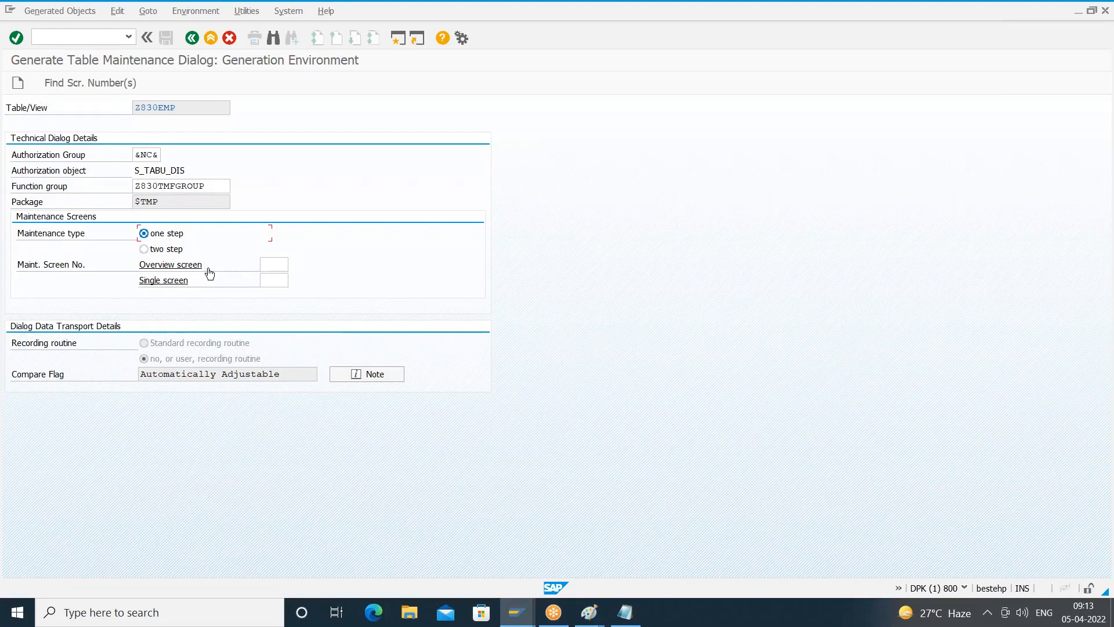
- Review the one step branch of the maintenance type diagram in Paint and return to the empty overview screen number in SAP
{"action": "left_click", "coordinate": [267, 266]}
{"action": "left_click", "coordinate": [592, 620]}
{"action": "left_click", "coordinate": [571, 500]}
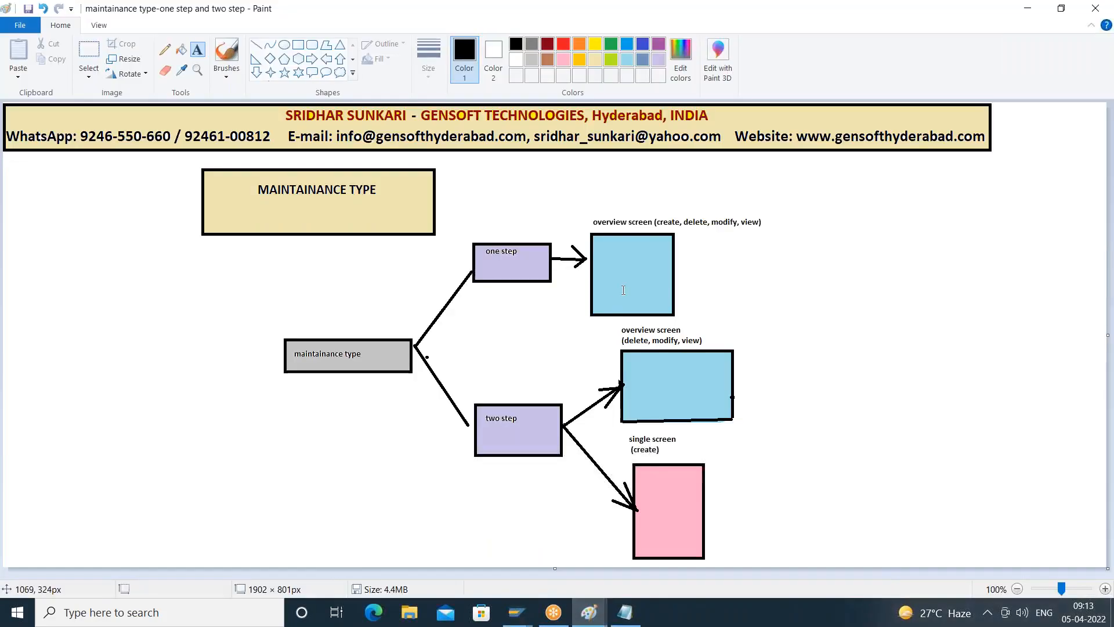
{"action": "left_click", "coordinate": [529, 612]}
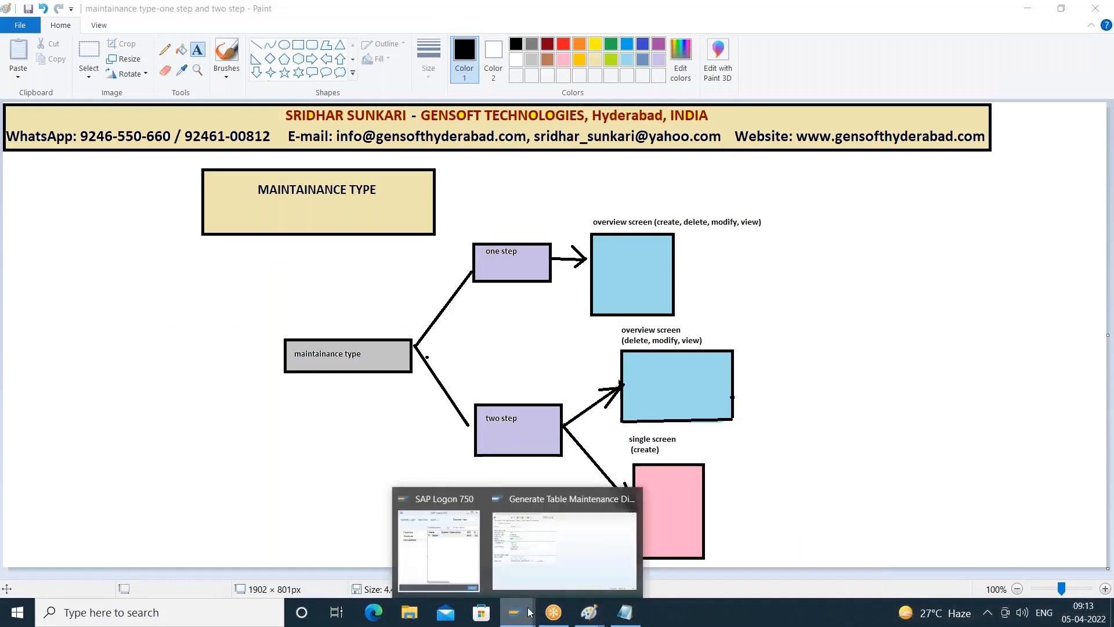
{"action": "left_click", "coordinate": [546, 559]}
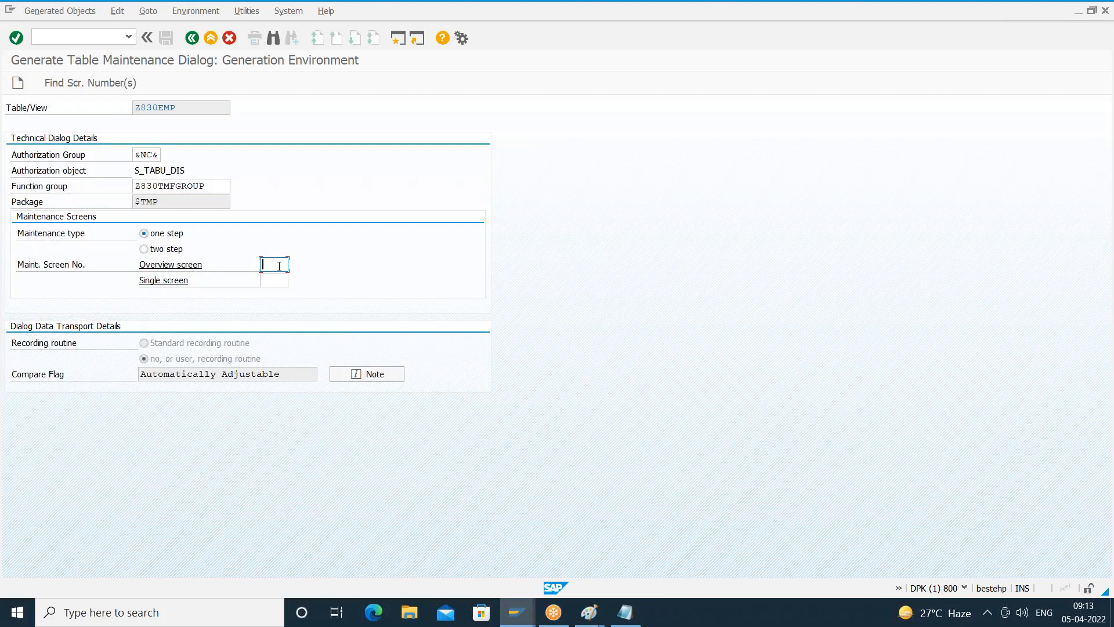
{"action": "type", "text": "7"}
{"action": "key", "text": "BackSpace"}
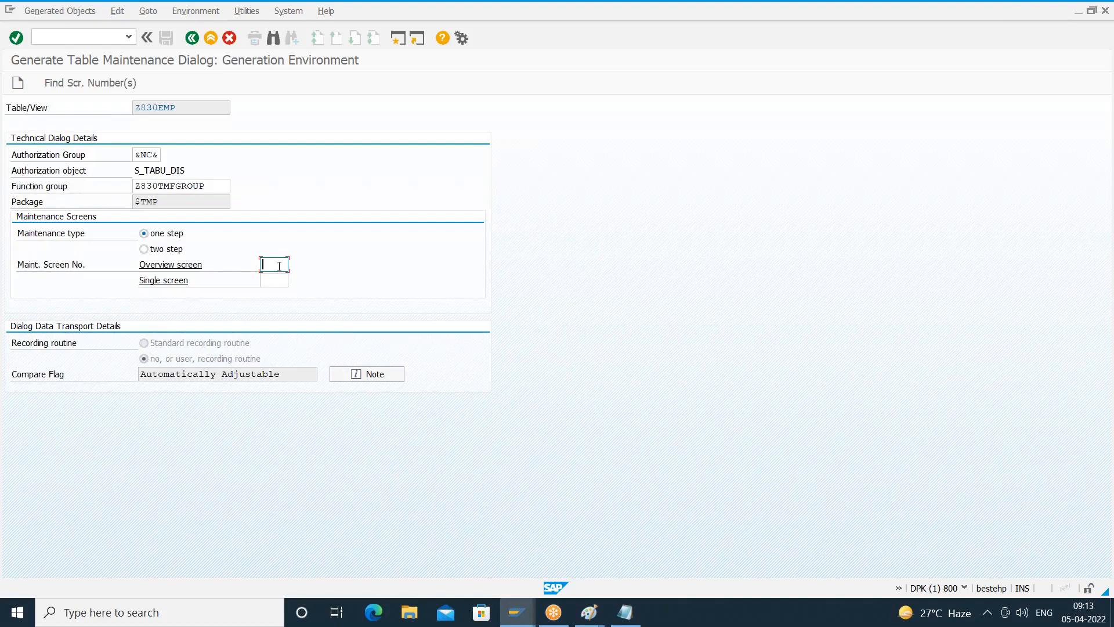
- Have the system propose the maintenance screen number for the overview screen
{"action": "left_click", "coordinate": [89, 83]}
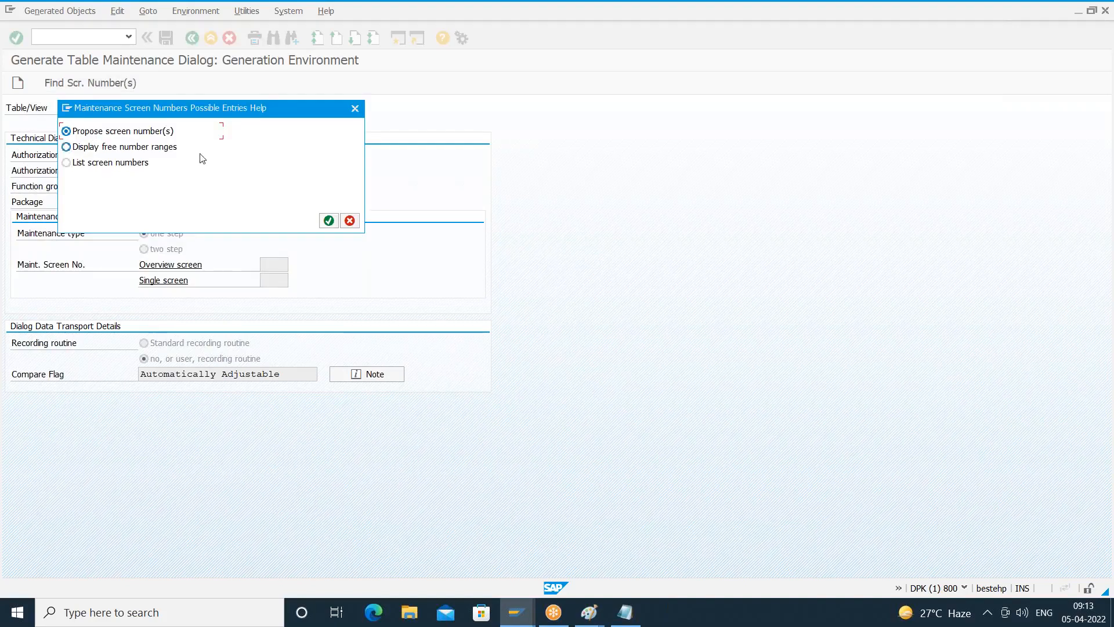
{"action": "left_click", "coordinate": [329, 220]}
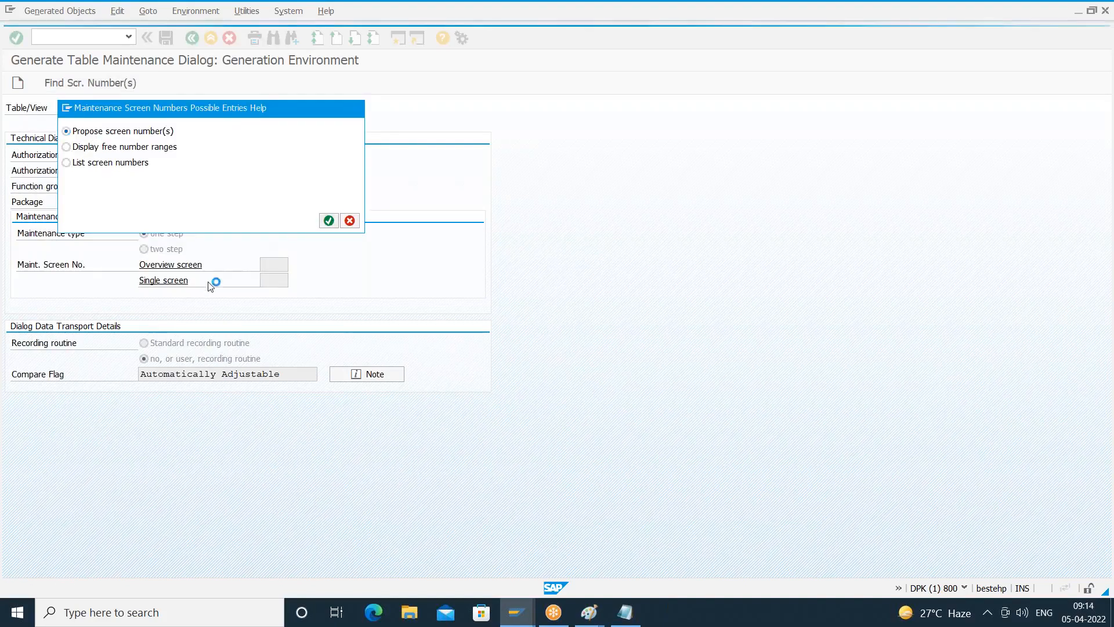
{"action": "left_click", "coordinate": [285, 265]}
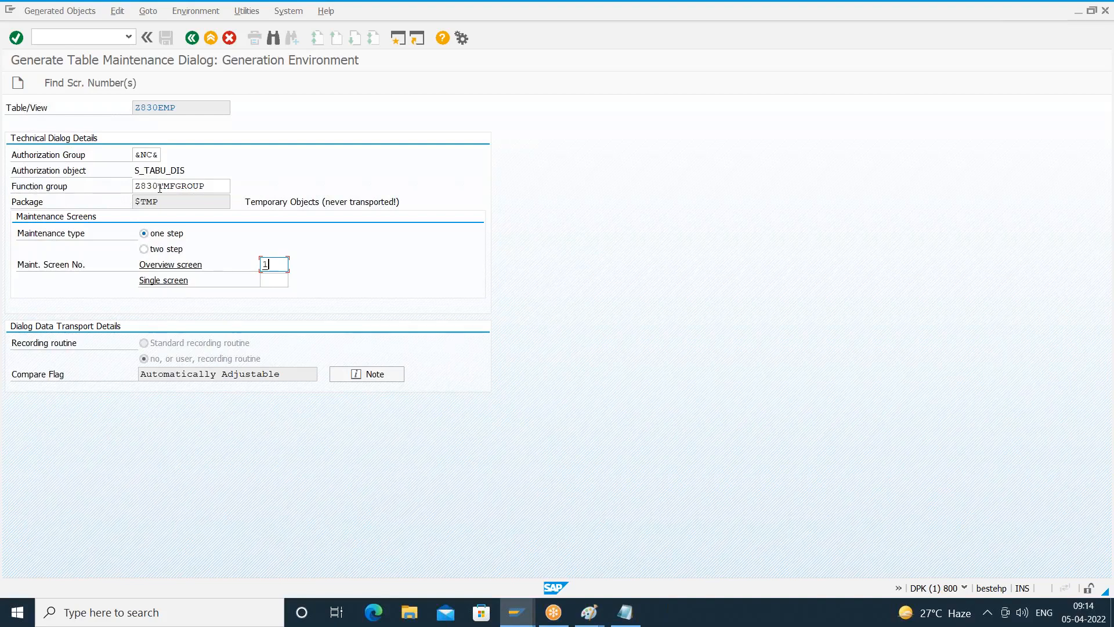
{"action": "left_click", "coordinate": [208, 186]}
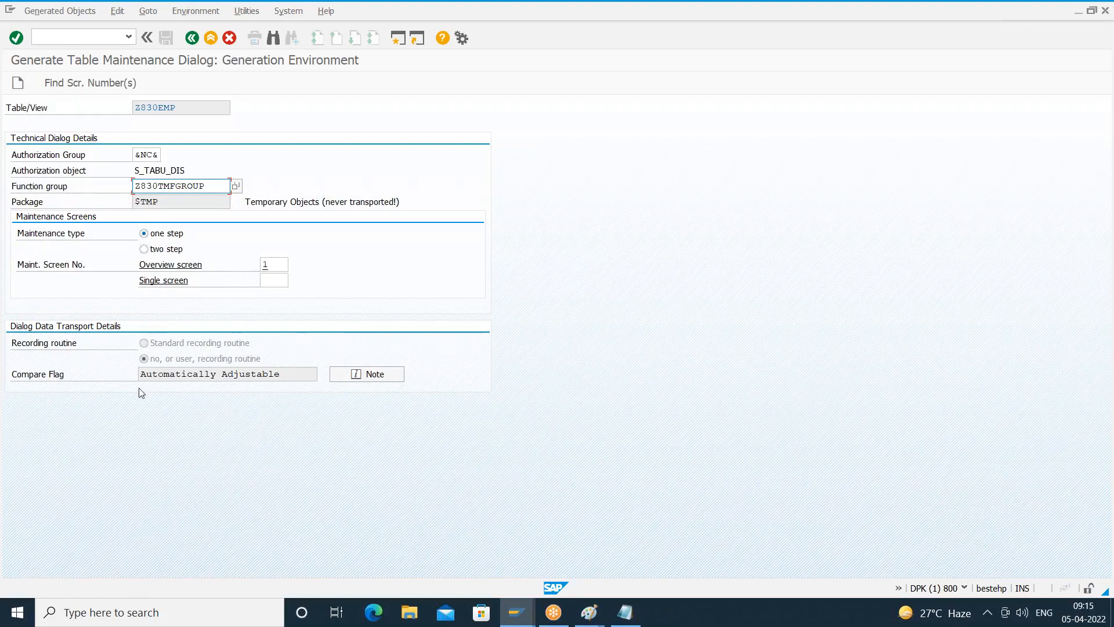
- Generate the Z830EMP maintenance dialog, saving its directory entries in package $TMP as local objects
{"action": "left_click", "coordinate": [18, 83]}
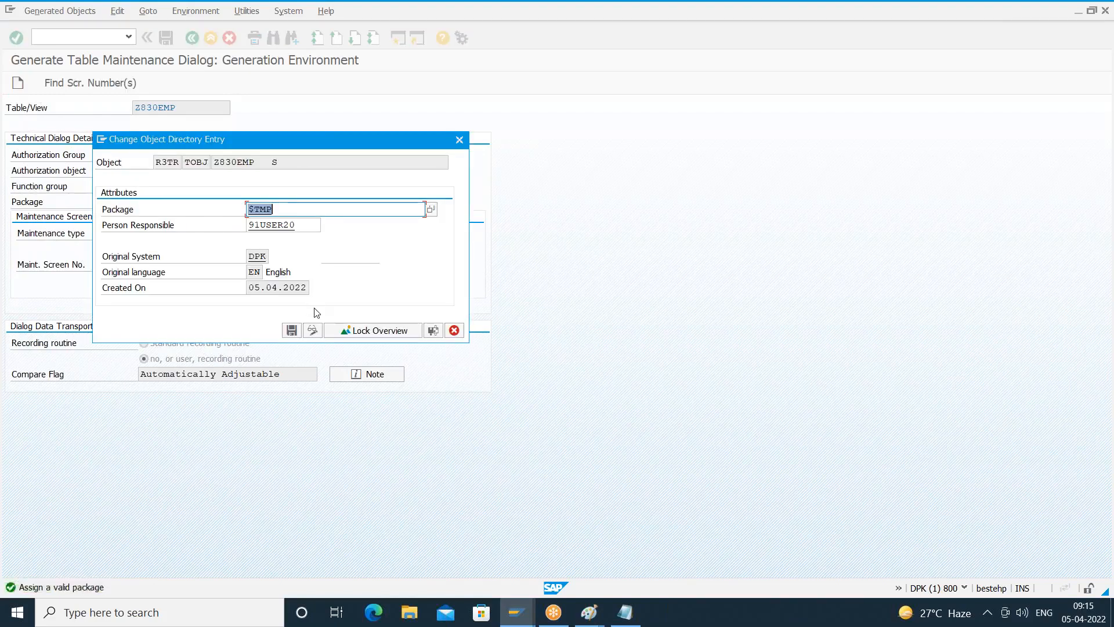
{"action": "left_click", "coordinate": [291, 331]}
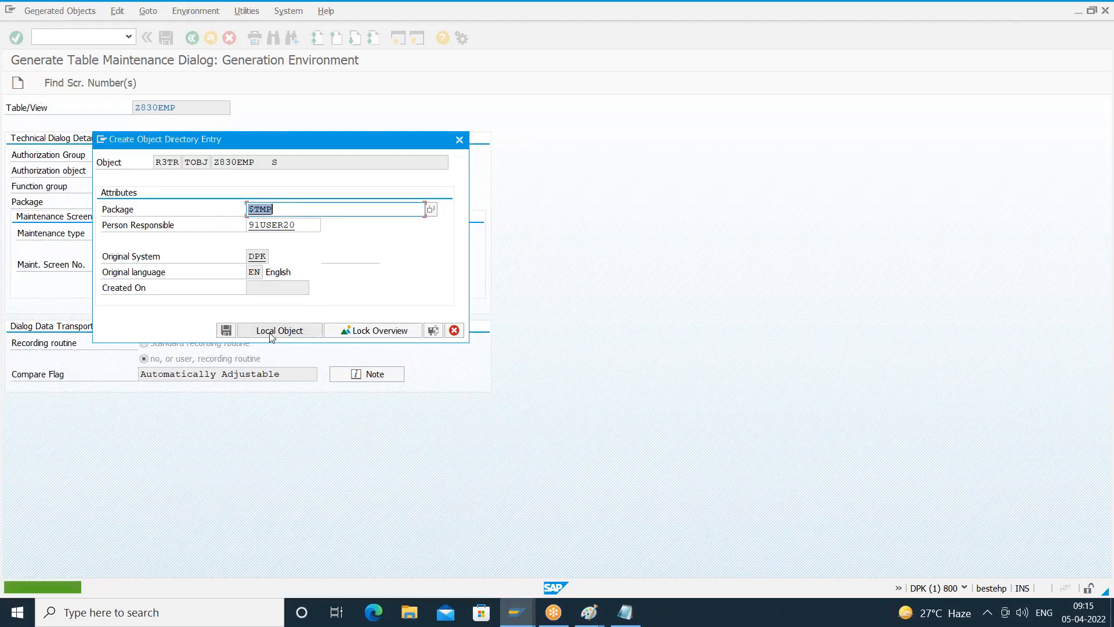
{"action": "left_click", "coordinate": [271, 336]}
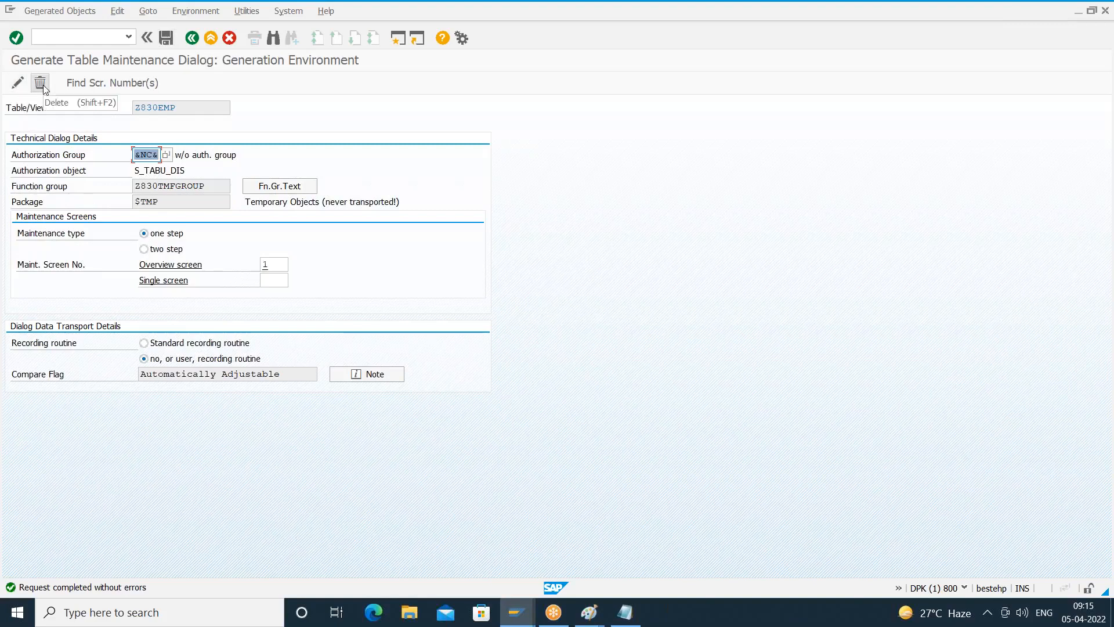
- Return to the Z830EMP table definition and activate the table
{"action": "left_click", "coordinate": [192, 38]}
{"action": "left_click", "coordinate": [163, 84]}
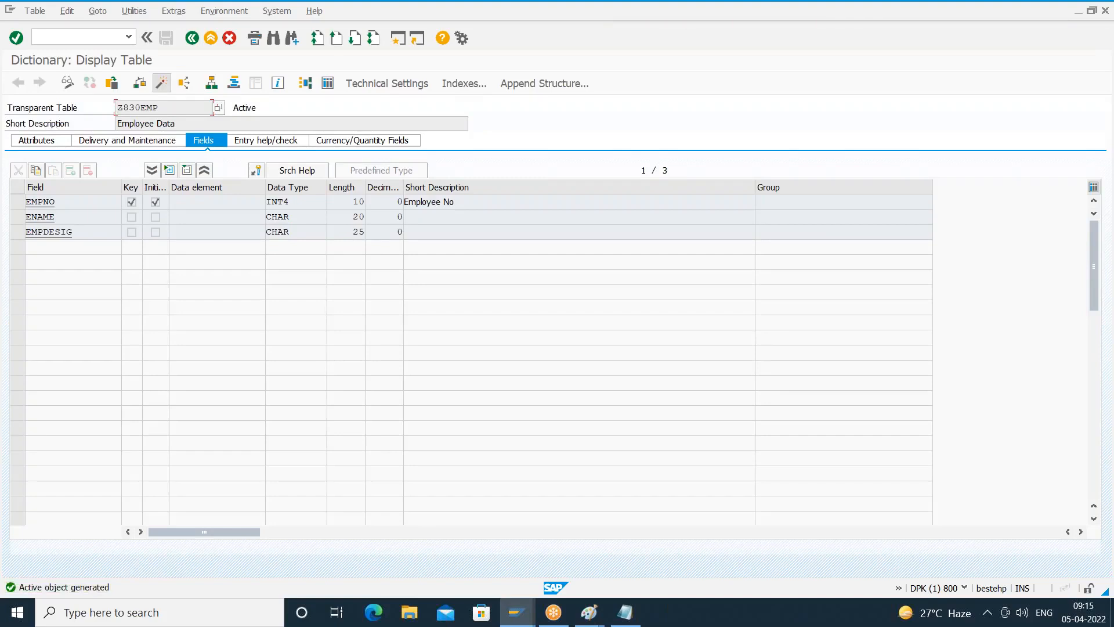
{"action": "left_click", "coordinate": [1108, 328]}
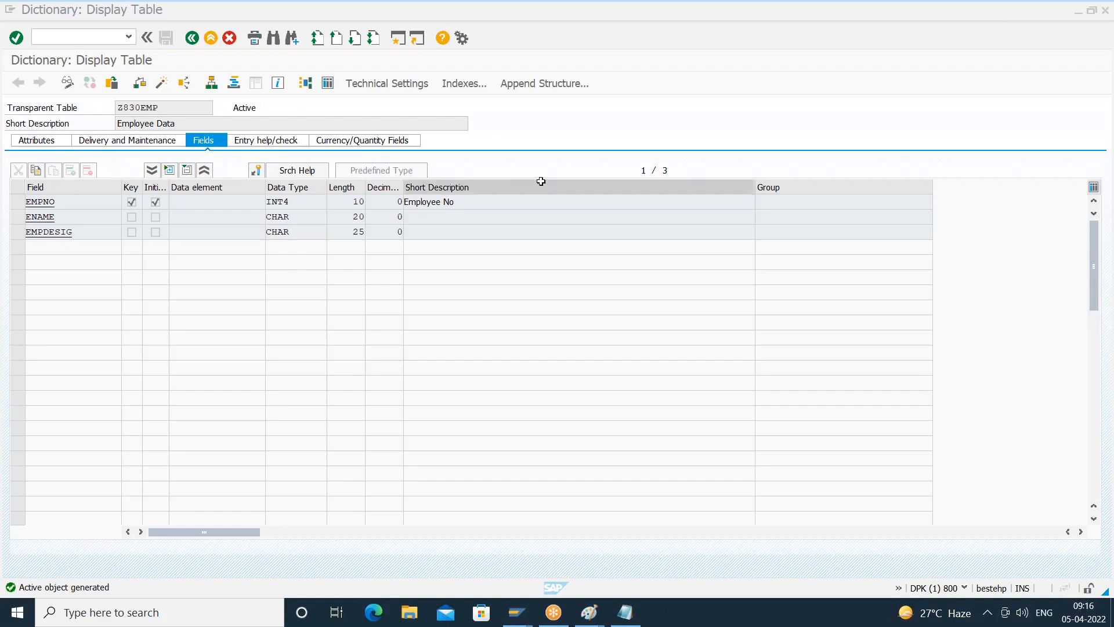
- Leave the table definition and start transaction SM30 from the initial SAP screen
{"action": "left_click", "coordinate": [192, 38]}
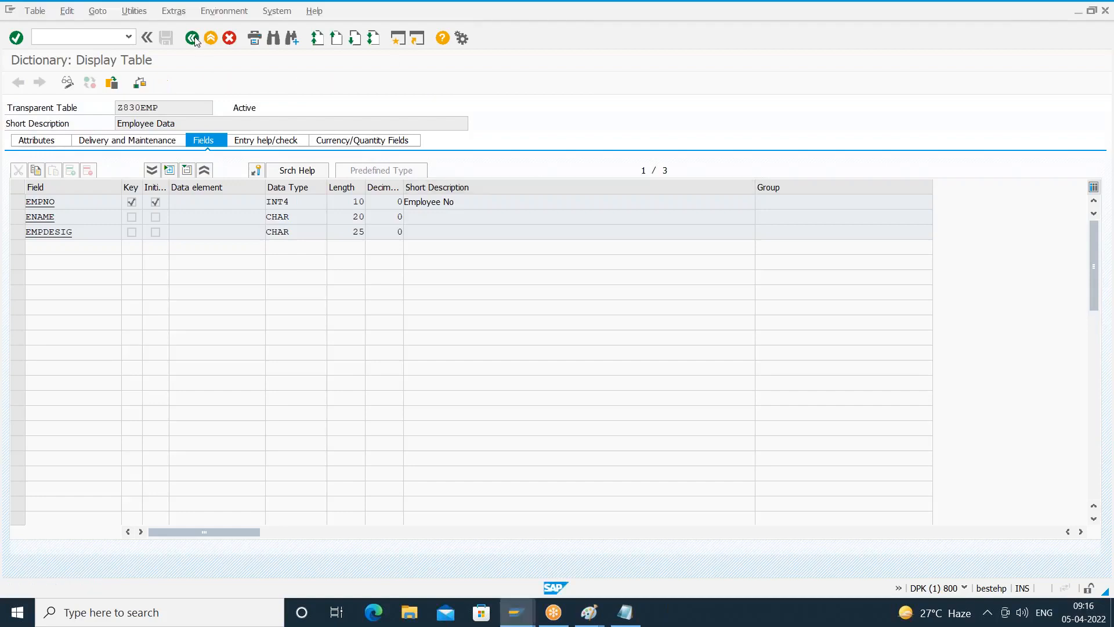
{"action": "left_click", "coordinate": [192, 37]}
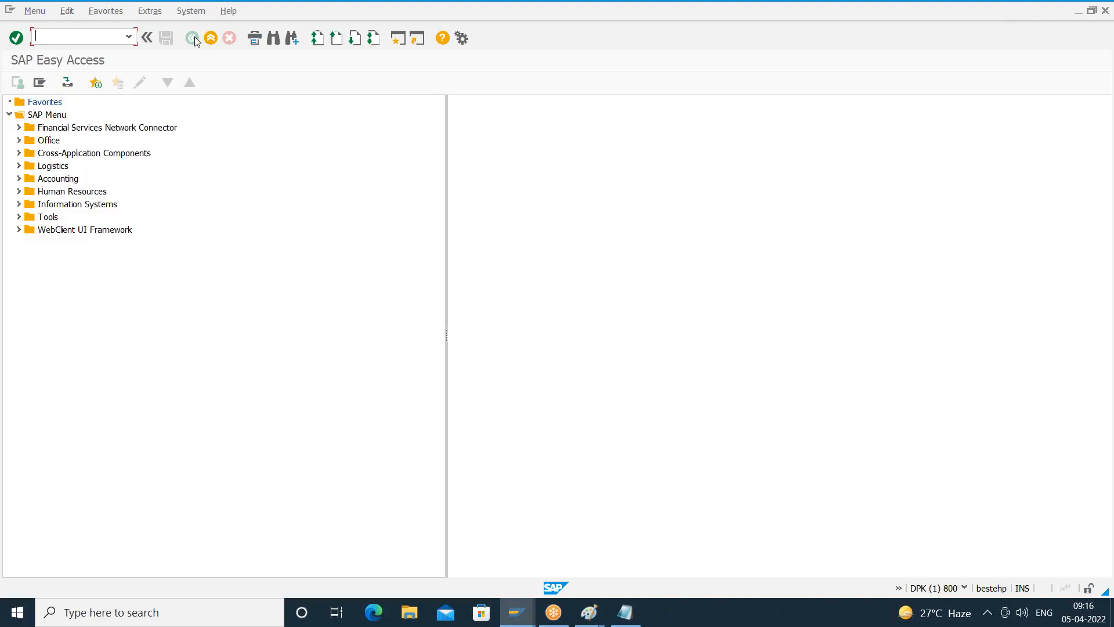
{"action": "type", "text": "SM30"}
{"action": "key", "text": "Return"}
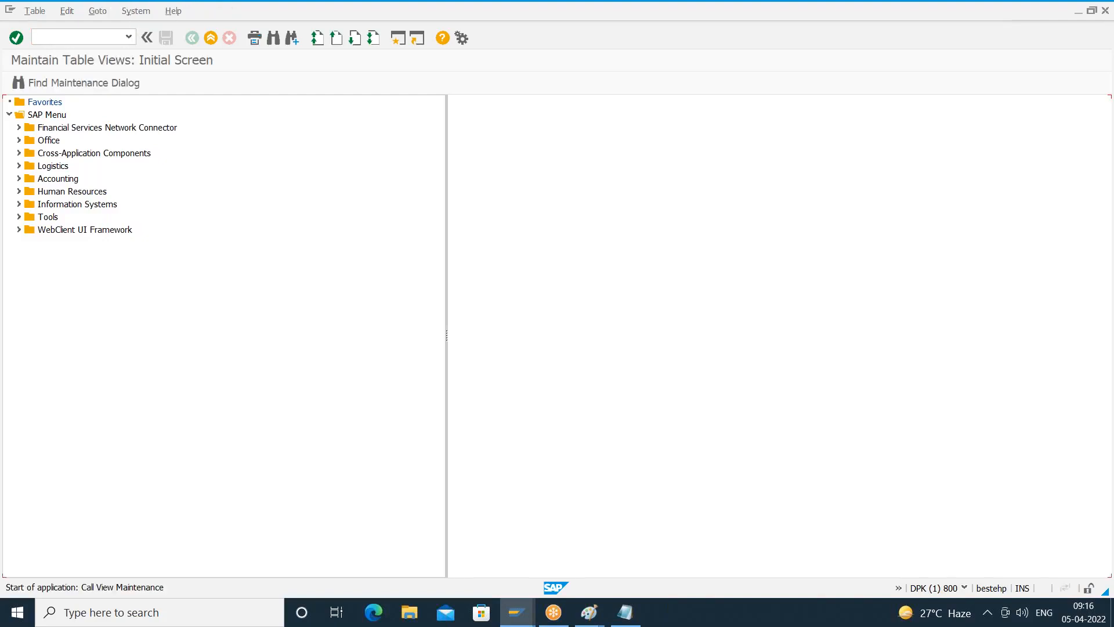
{"action": "key", "text": "Delete"}
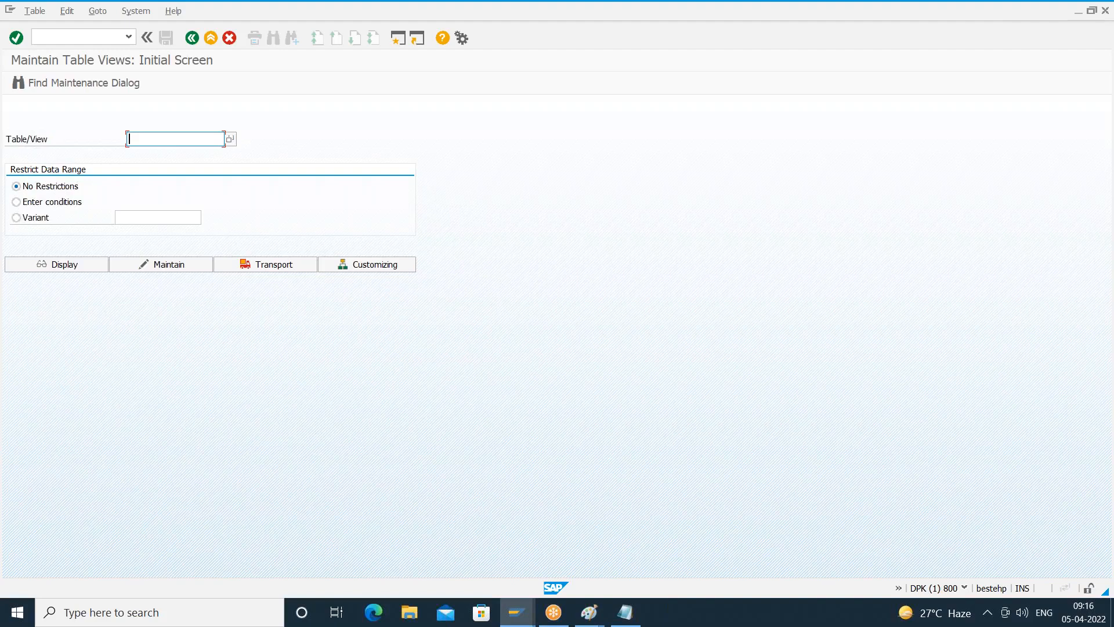
- Open table Z830EMP for maintenance without data restrictions and acknowledge the cross-client notice
{"action": "type", "text": "z830emp"}
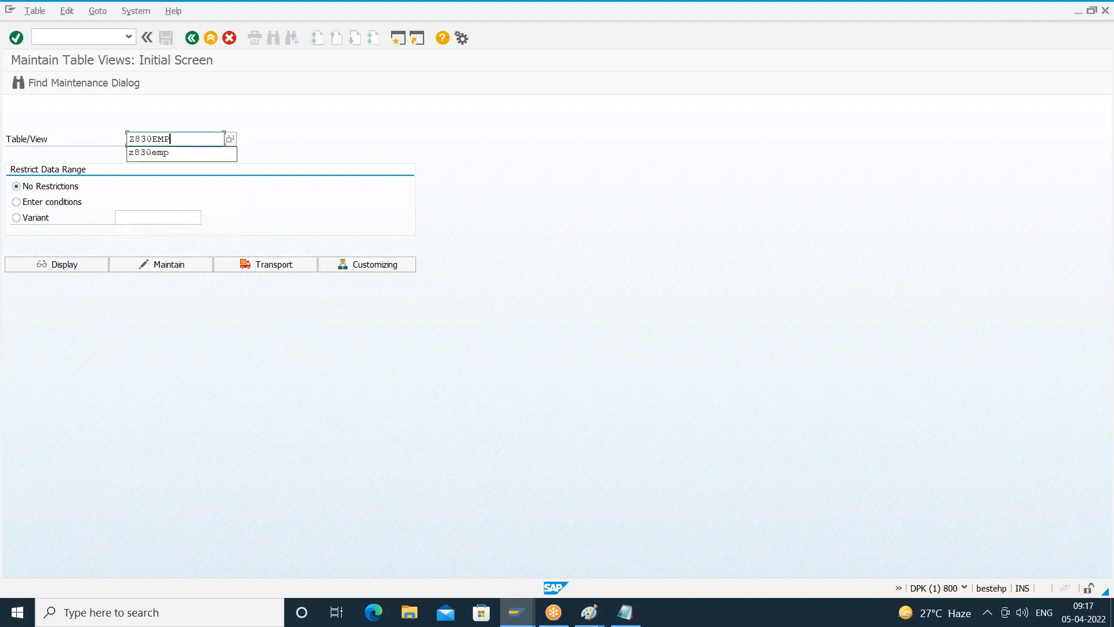
{"action": "key", "text": "Return"}
{"action": "left_click", "coordinate": [187, 267]}
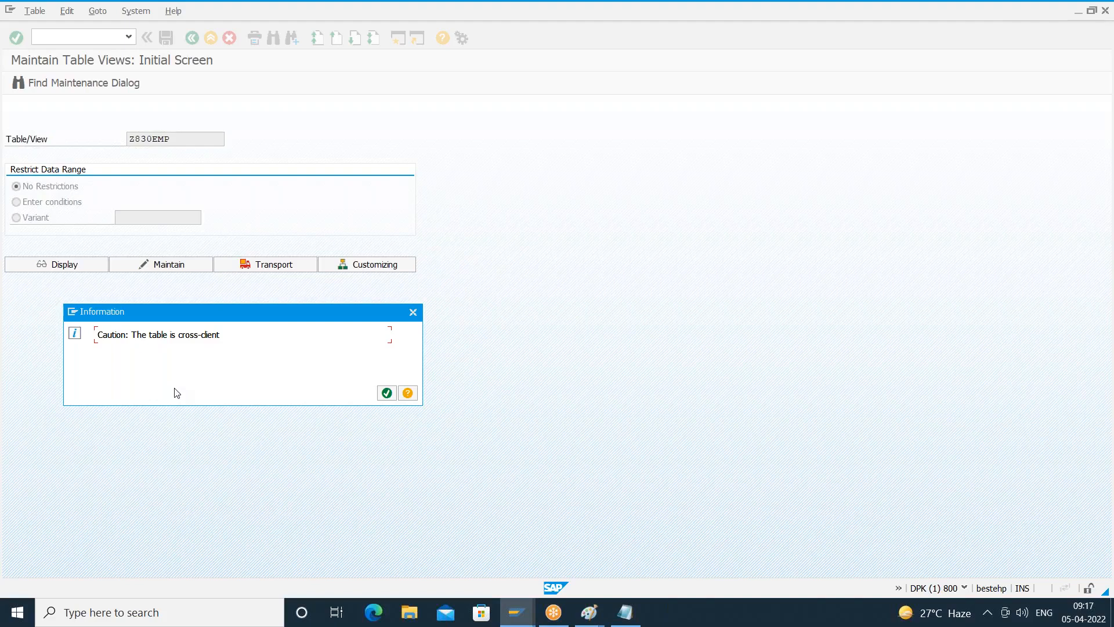
{"action": "key", "text": "Return"}
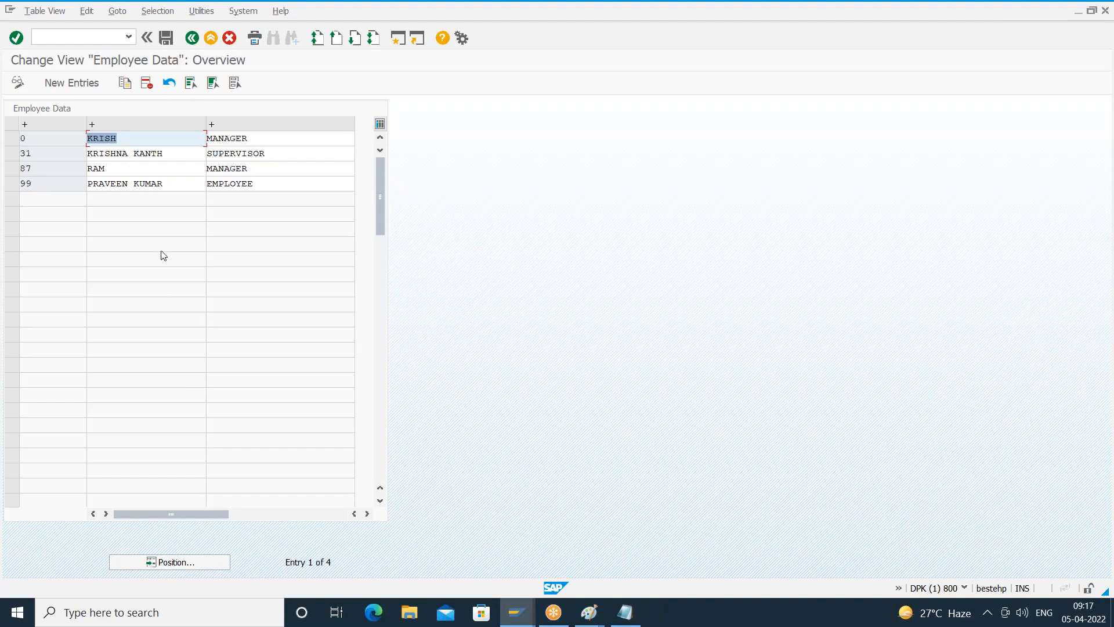
- Update and save the employee name in the third row, and delete the entry in the first row
{"action": "left_click", "coordinate": [123, 164]}
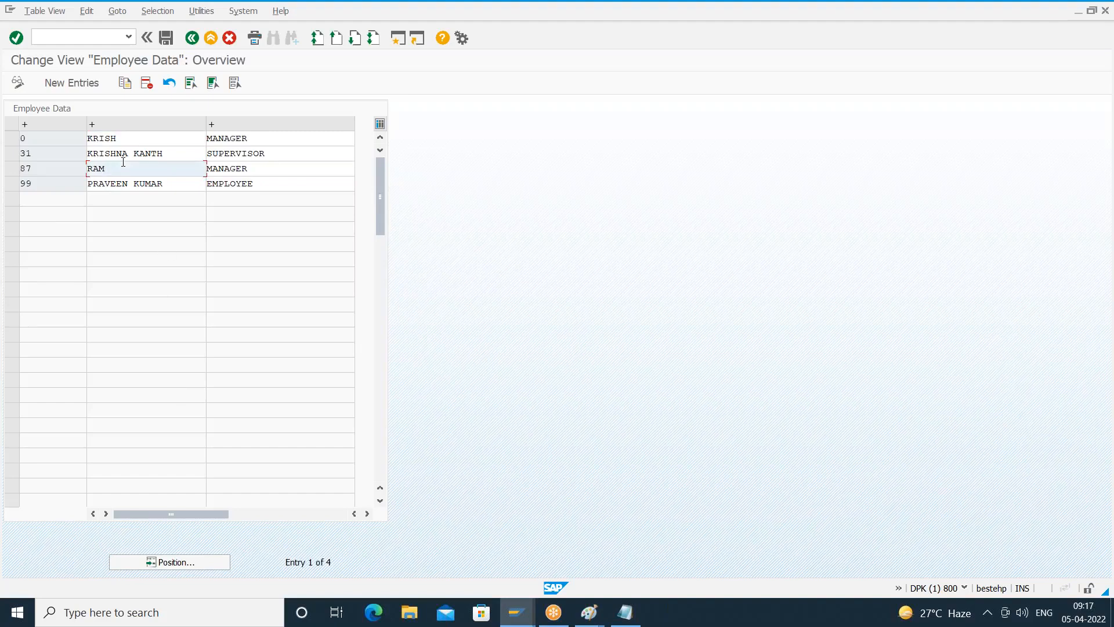
{"action": "type", "text": "ESH"}
{"action": "left_click", "coordinate": [166, 38]}
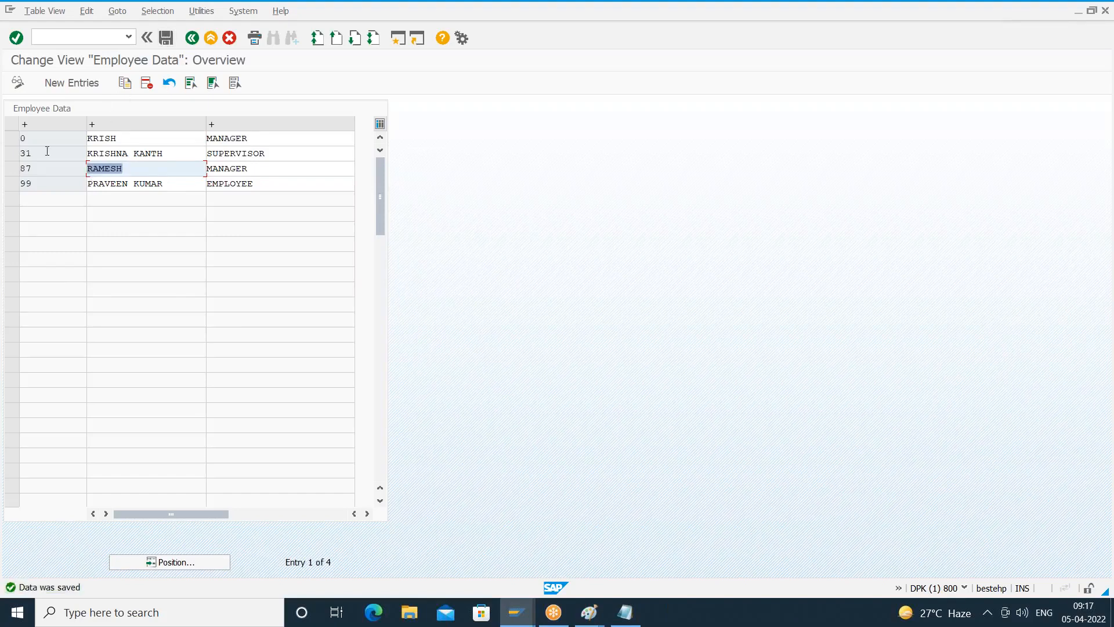
{"action": "left_click", "coordinate": [13, 139]}
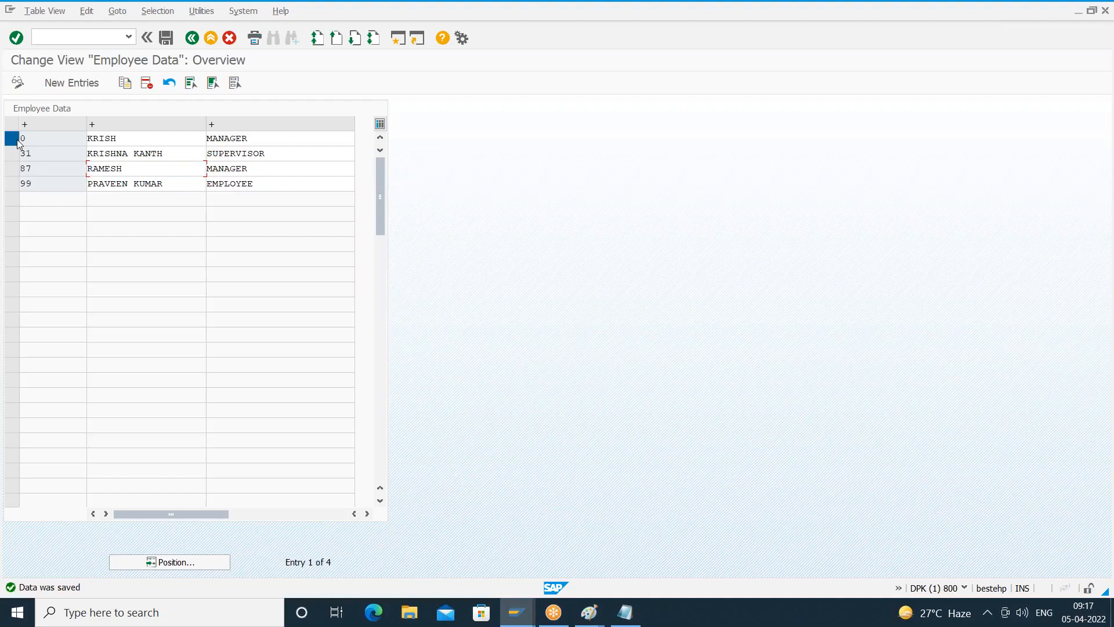
{"action": "left_click", "coordinate": [146, 84]}
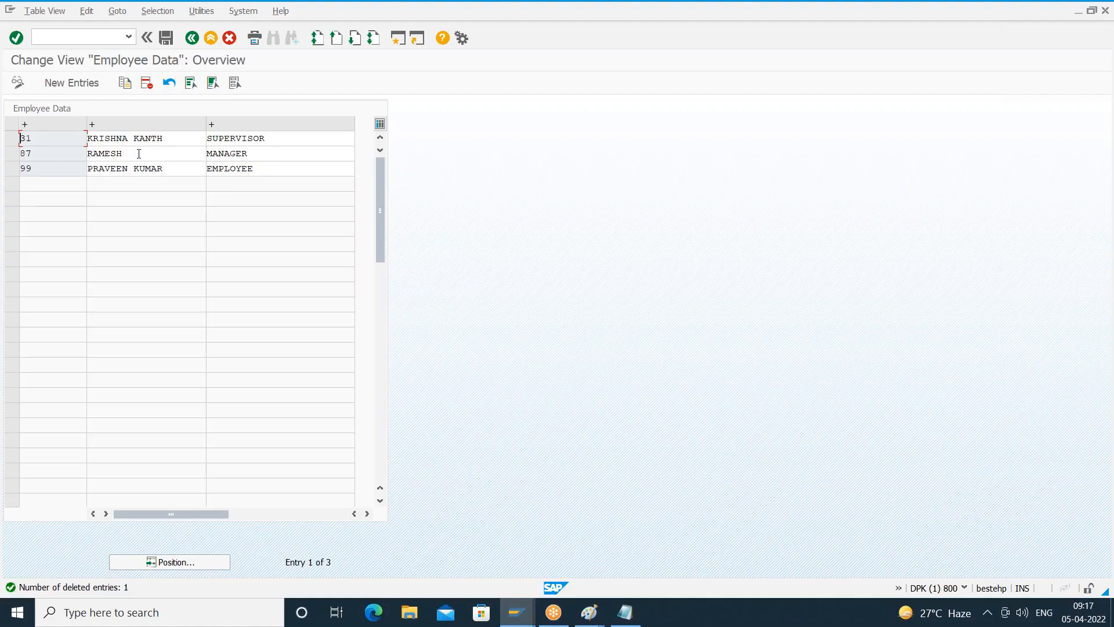
- Start a new entry in the employee table and fill in the employee's number and name
{"action": "left_click", "coordinate": [81, 84]}
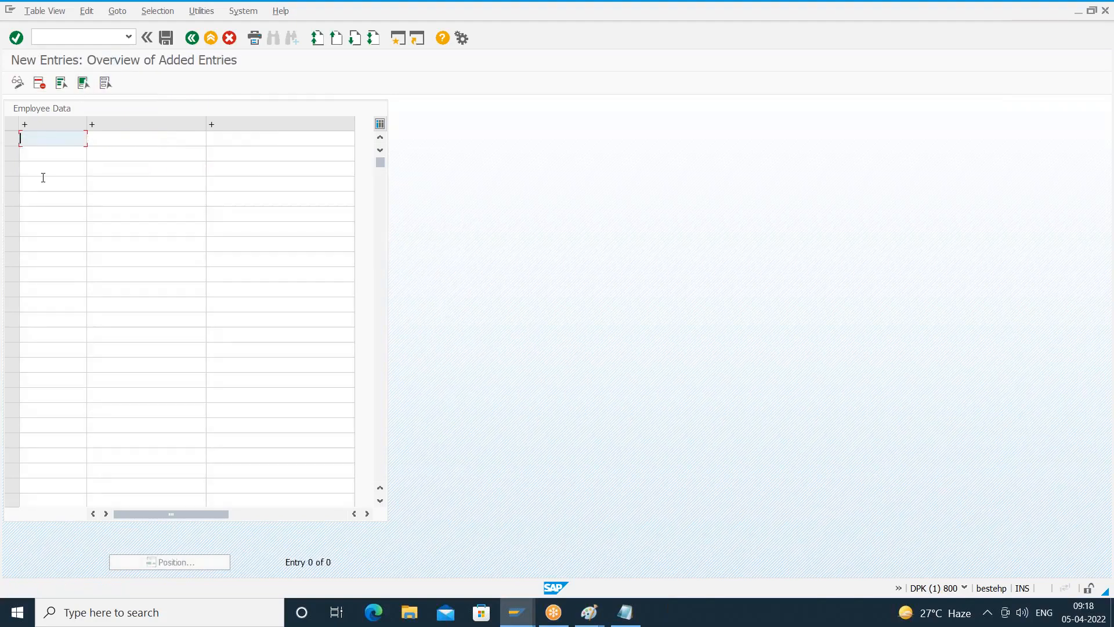
{"action": "type", "text": "82"}
{"action": "key", "text": "Tab"}
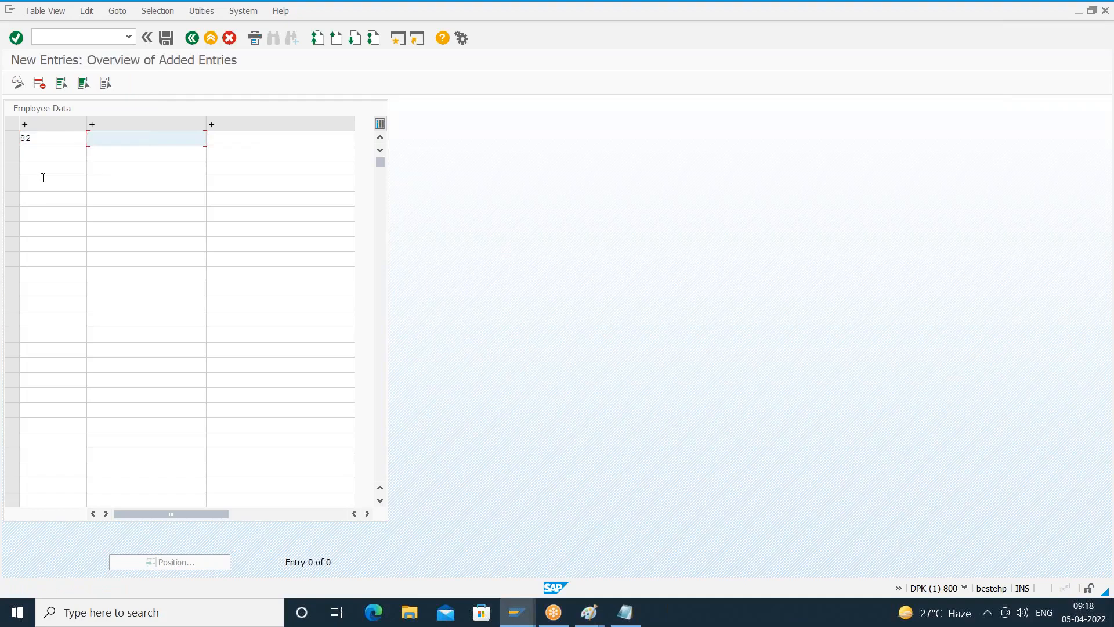
{"action": "type", "text": "RA"}
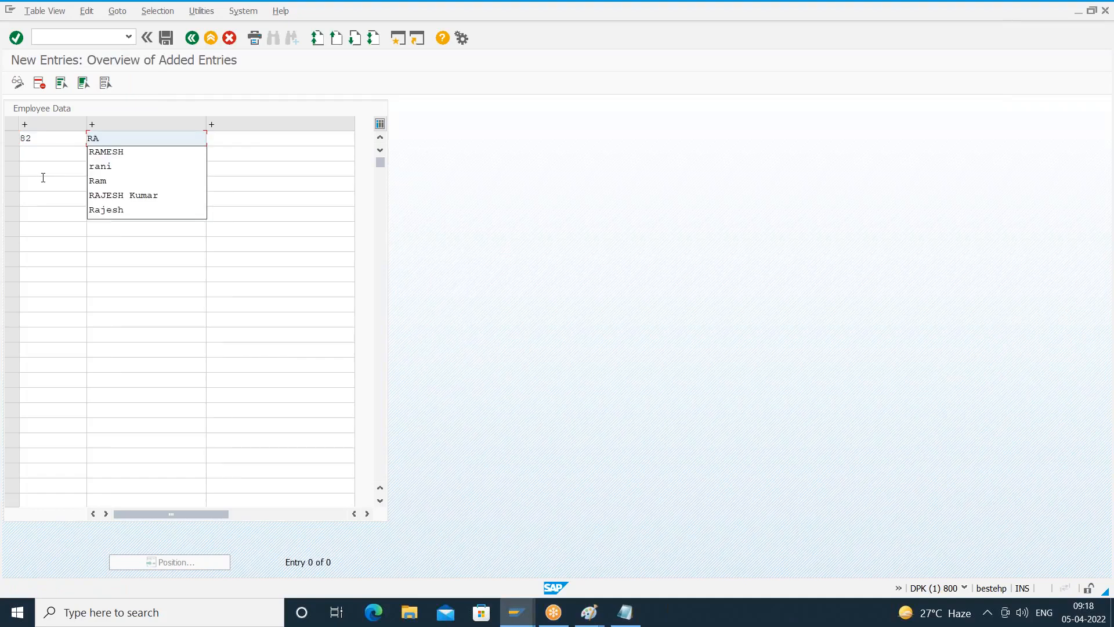
{"action": "type", "text": "J"}
{"action": "key", "text": "Tab"}
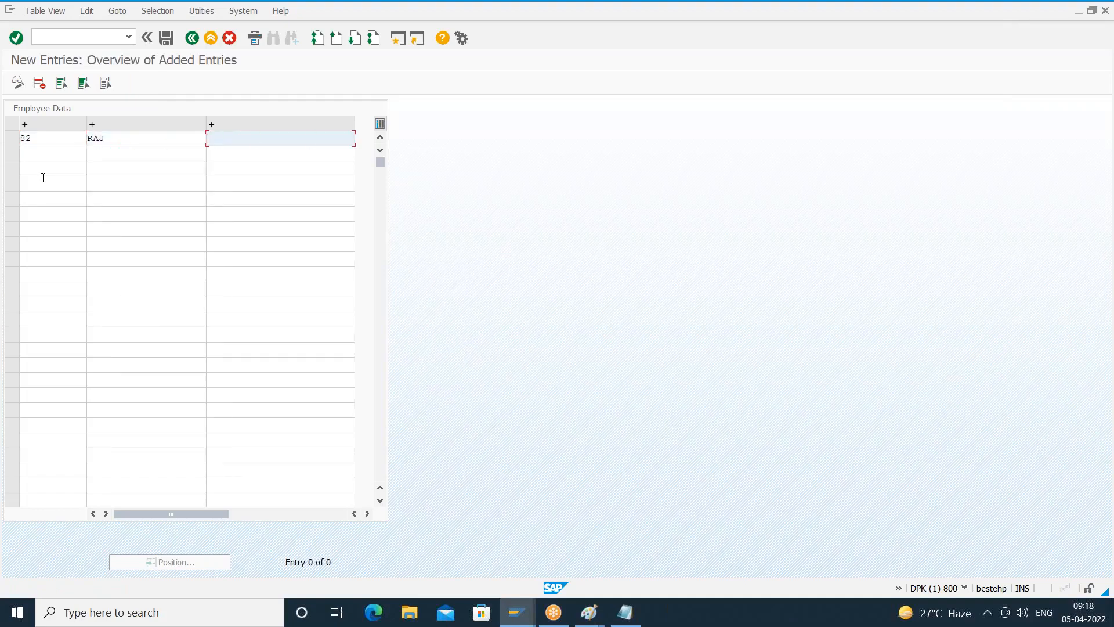
- Set the new entry's designation to Employee, save it and return to the Employee Data overview
{"action": "type", "text": "EMPLOYEE"}
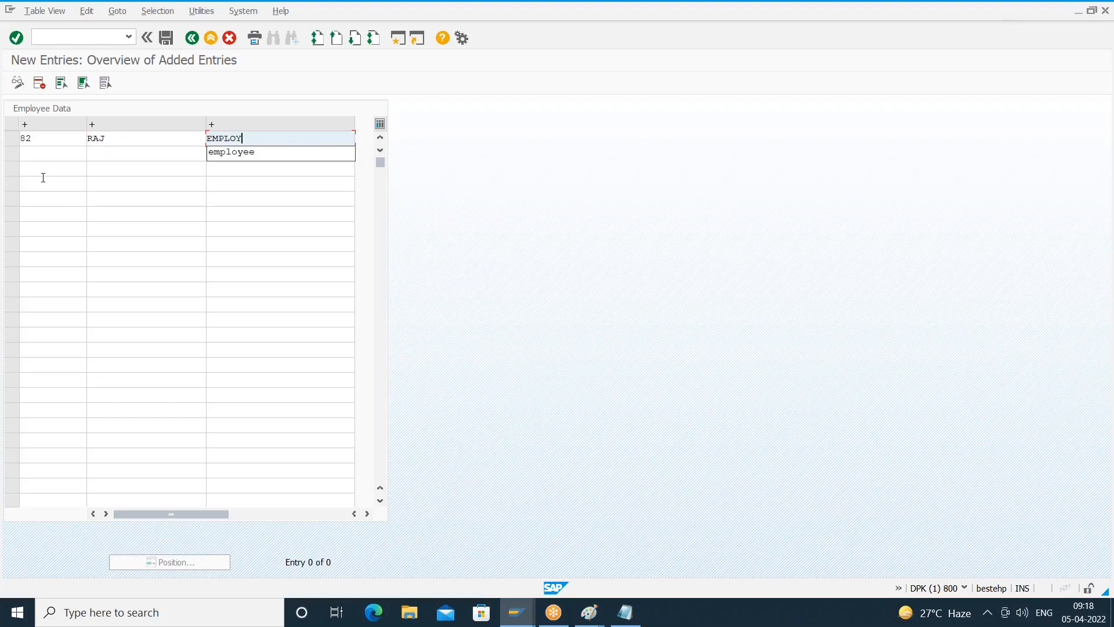
{"action": "key", "text": "BackSpace"}
{"action": "key", "text": "BackSpace"}
{"action": "key", "text": "BackSpace"}
{"action": "key", "text": "BackSpace"}
{"action": "key", "text": "BackSpace"}
{"action": "key", "text": "BackSpace"}
{"action": "key", "text": "BackSpace"}
{"action": "key", "text": "BackSpace"}
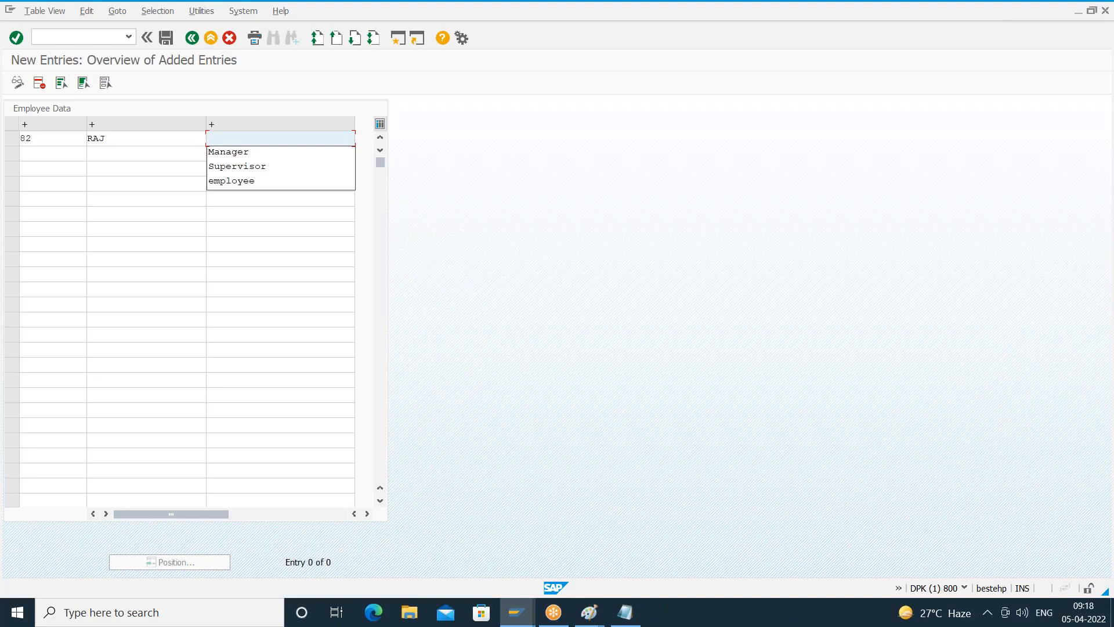
{"action": "type", "text": "Employee"}
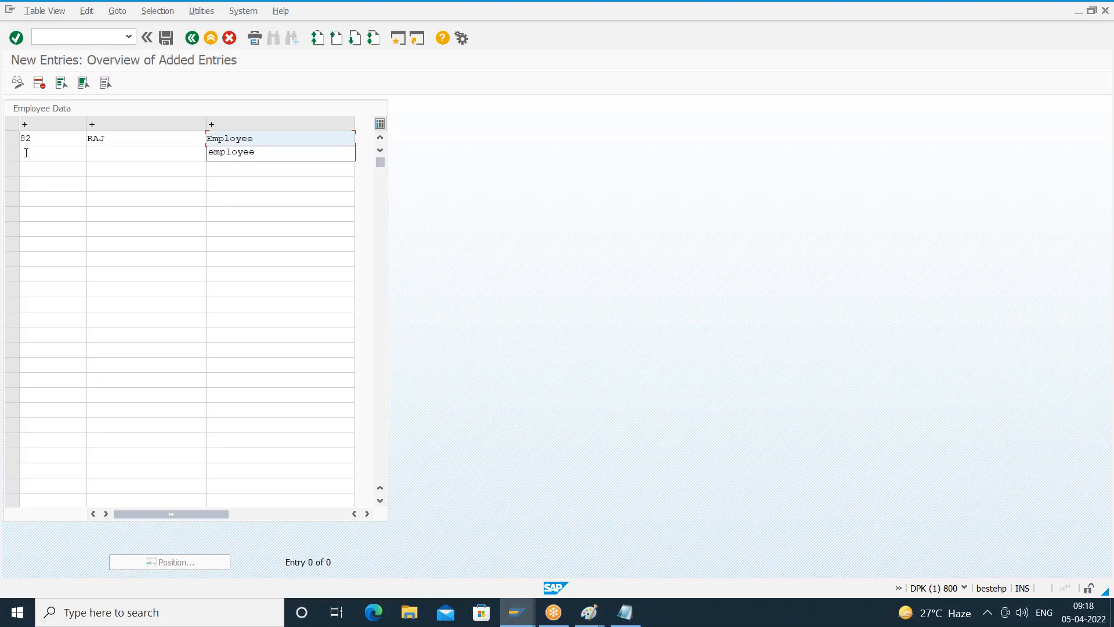
{"action": "left_click", "coordinate": [167, 37]}
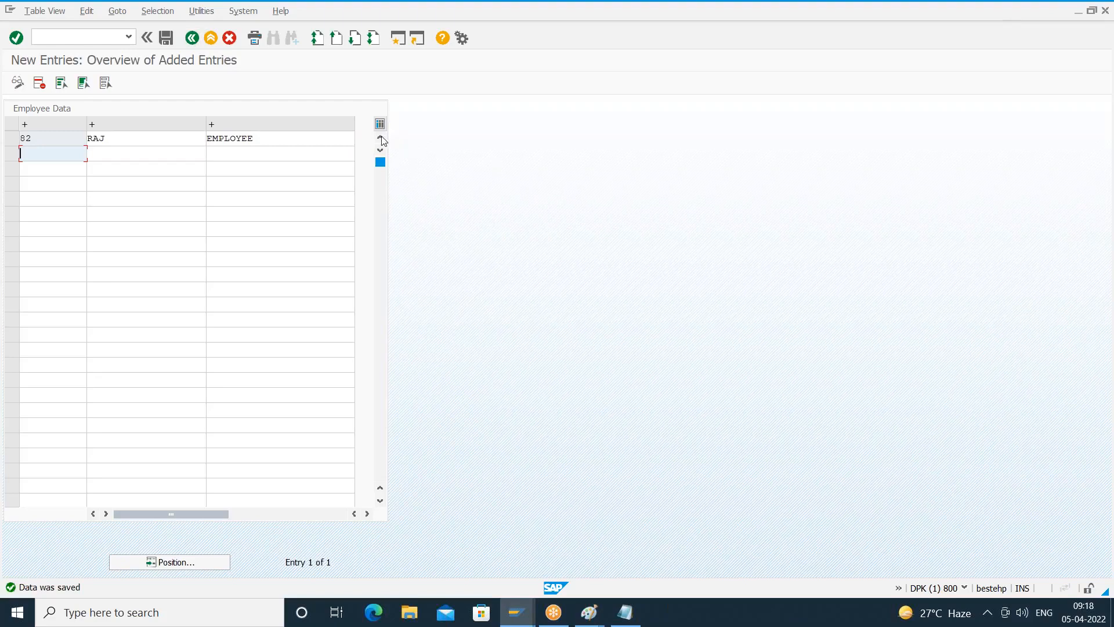
{"action": "left_click", "coordinate": [192, 38]}
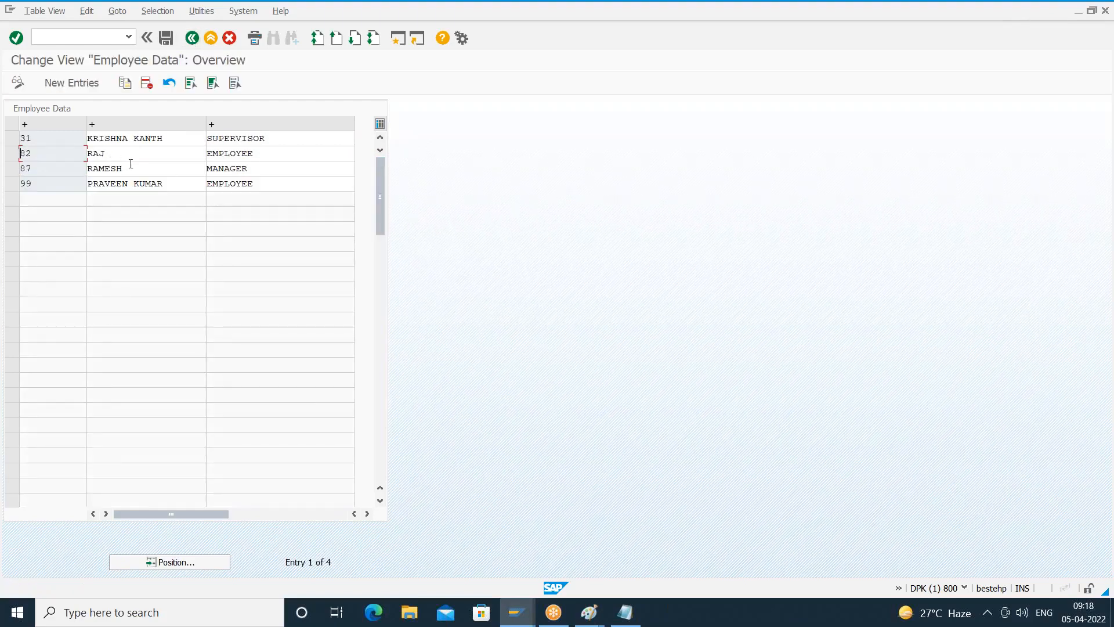
- Check the system status of the Employee Data overview for its screen number and close the status window
{"action": "left_click", "coordinate": [110, 152]}
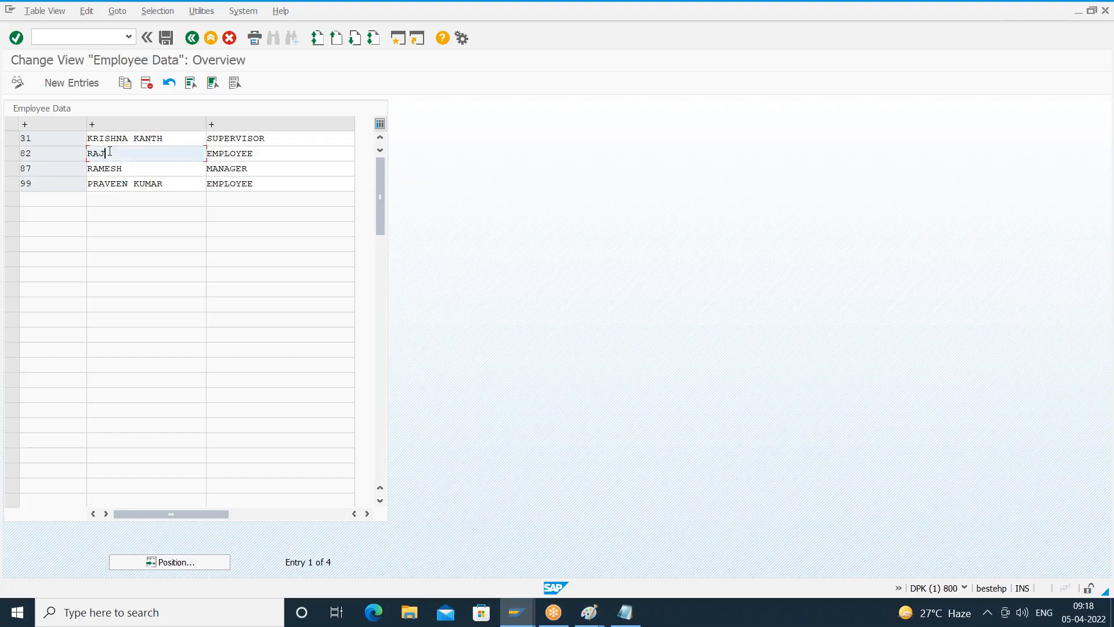
{"action": "left_click", "coordinate": [285, 155]}
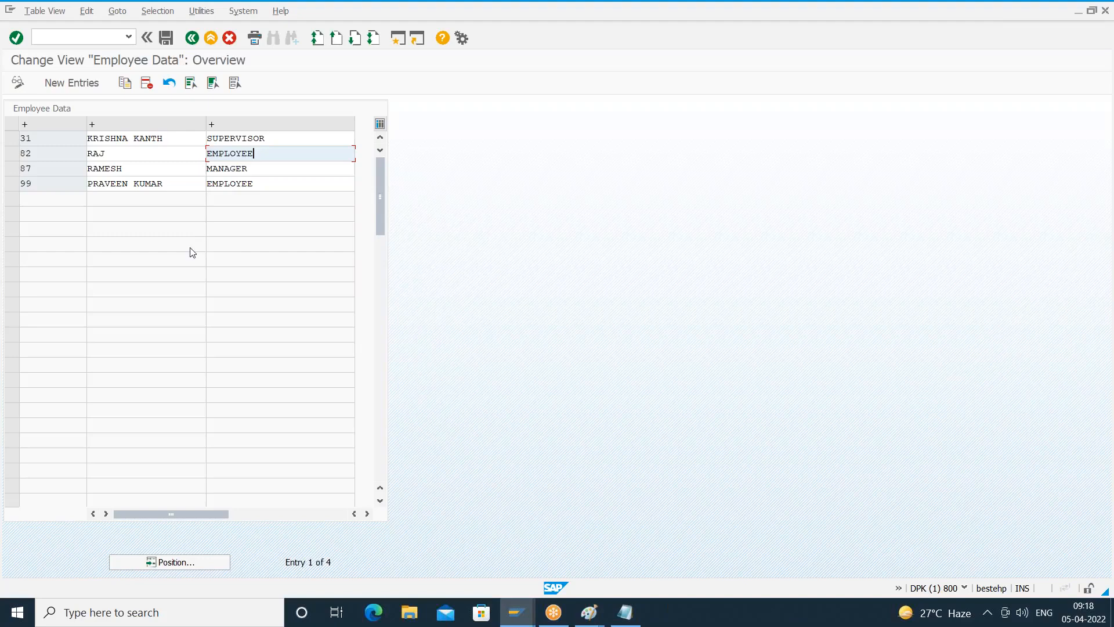
{"action": "left_click", "coordinate": [248, 17]}
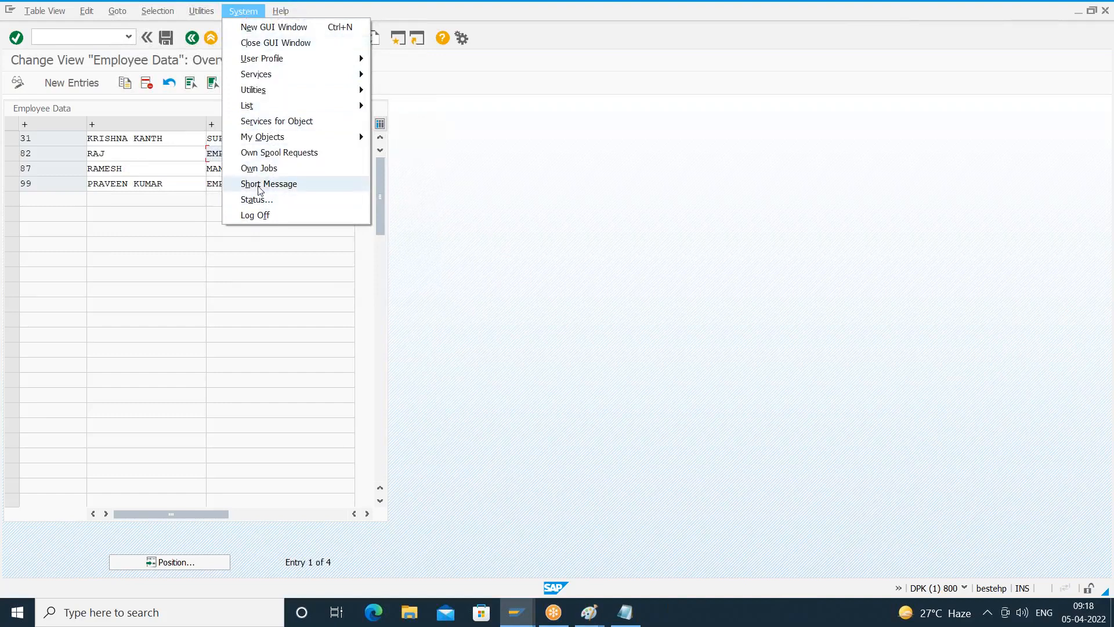
{"action": "left_click", "coordinate": [257, 201]}
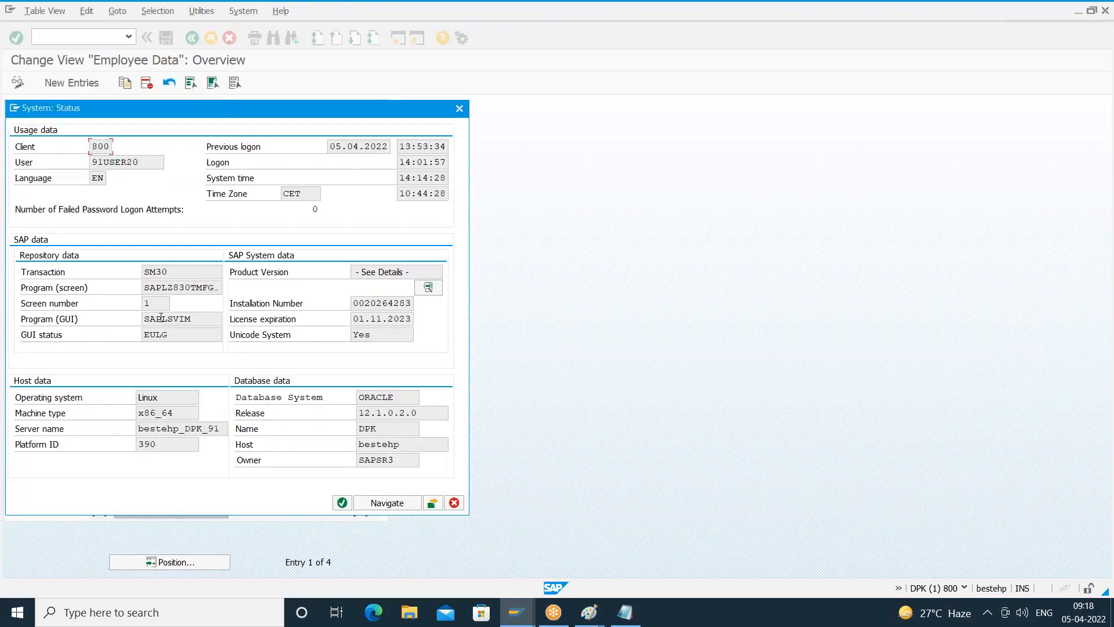
{"action": "left_click_drag", "start_coordinate": [158, 304], "coordinate": [125, 308]}
{"action": "left_click", "coordinate": [454, 502]}
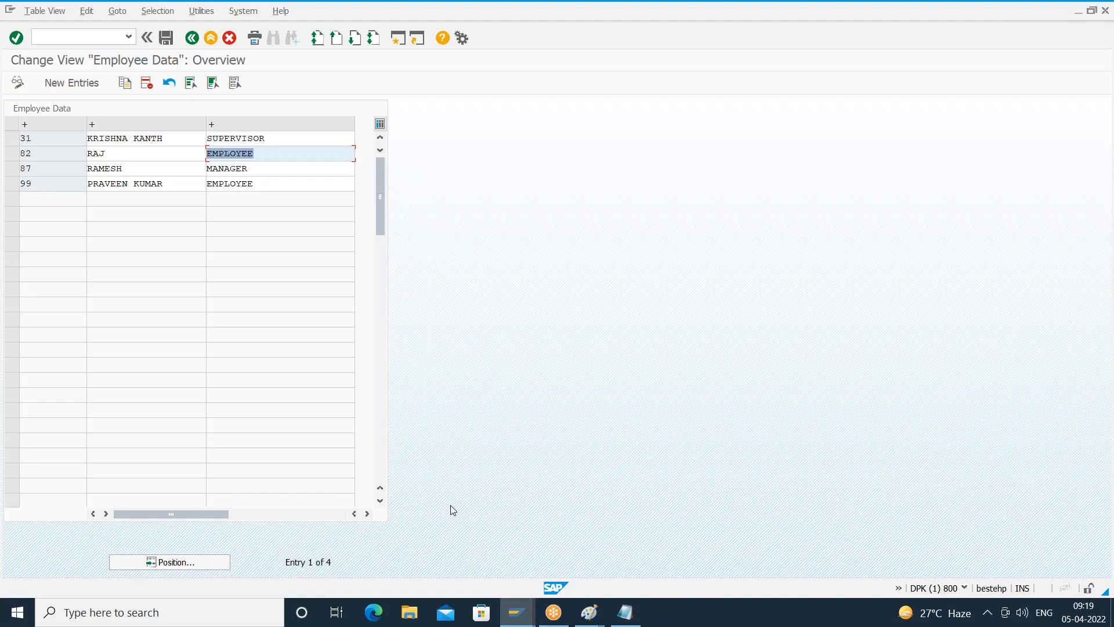
- Open the blank new entries overview for Employee Data and inspect its input columns
{"action": "left_click", "coordinate": [162, 154]}
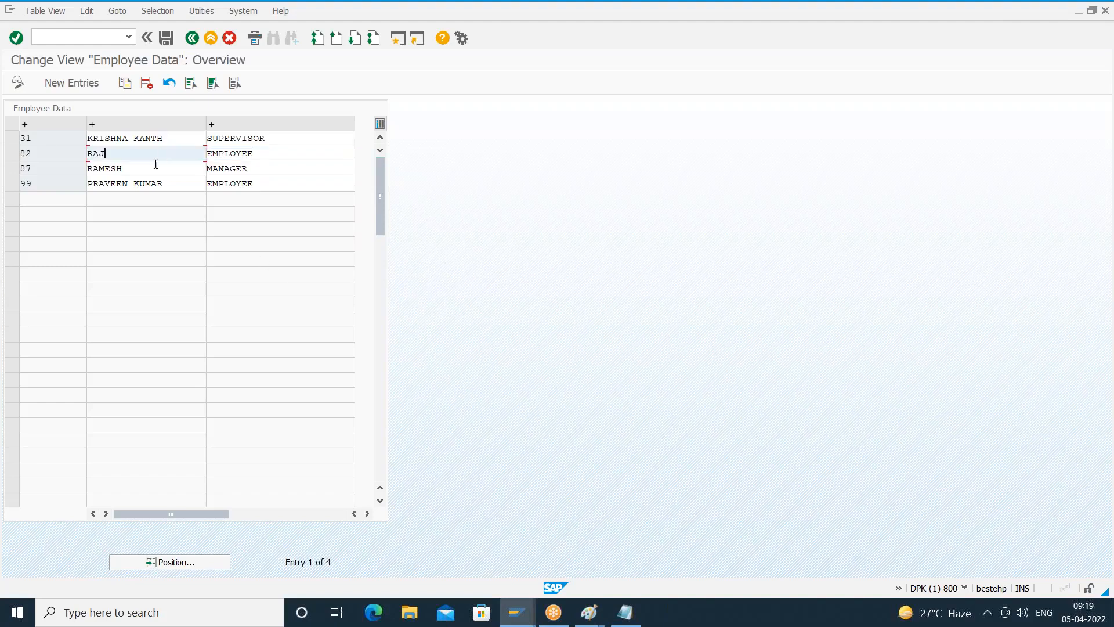
{"action": "left_click", "coordinate": [154, 167]}
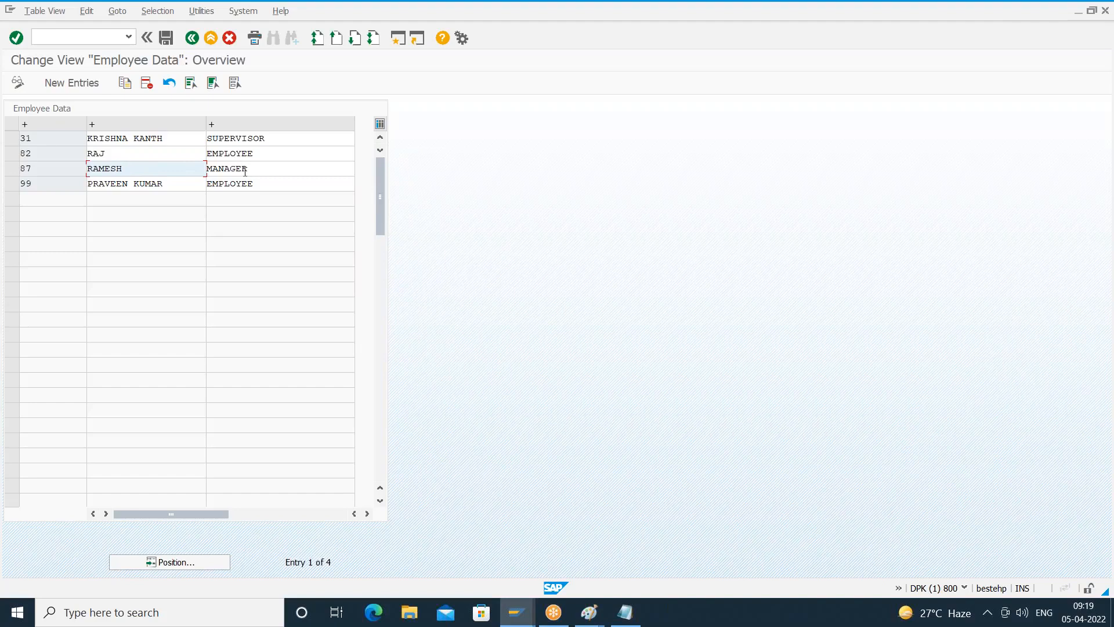
{"action": "left_click", "coordinate": [71, 80]}
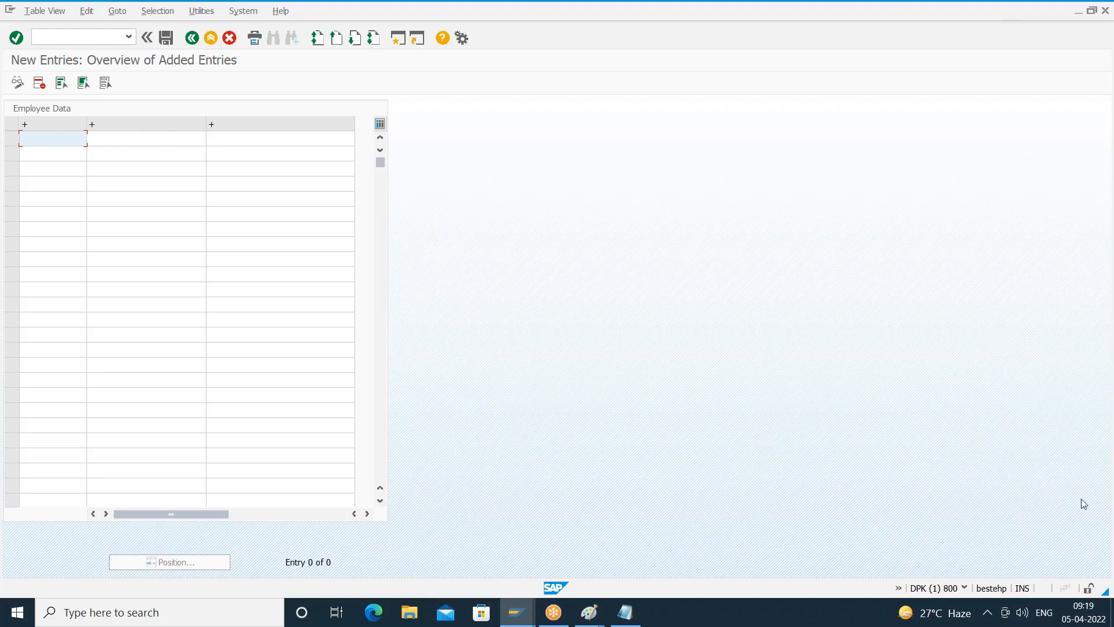
{"action": "left_click", "coordinate": [1103, 516]}
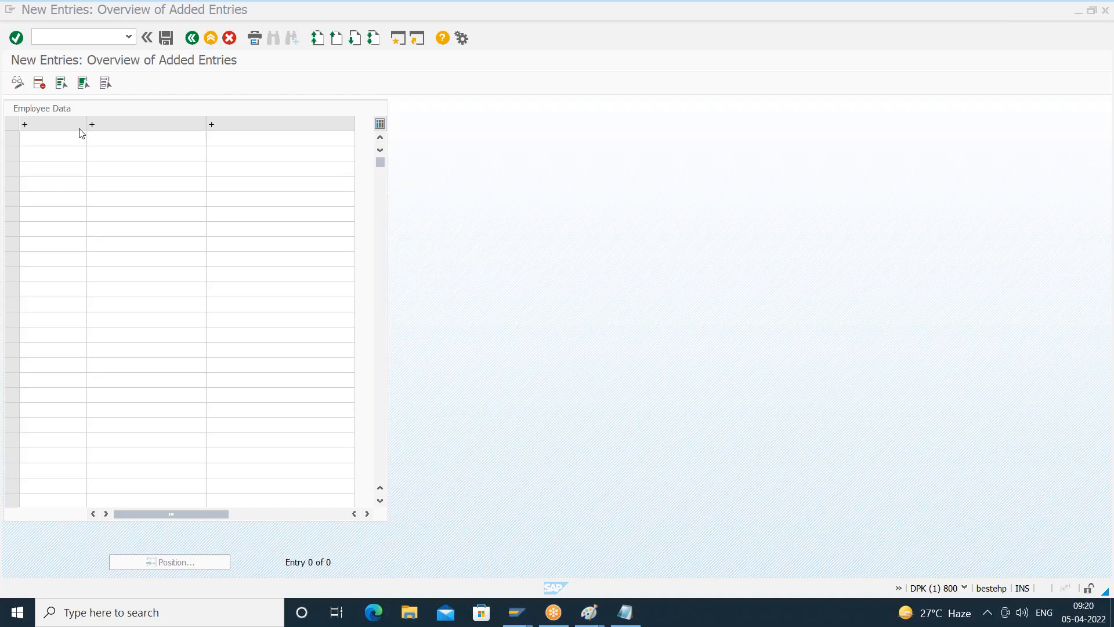
{"action": "left_click", "coordinate": [229, 142]}
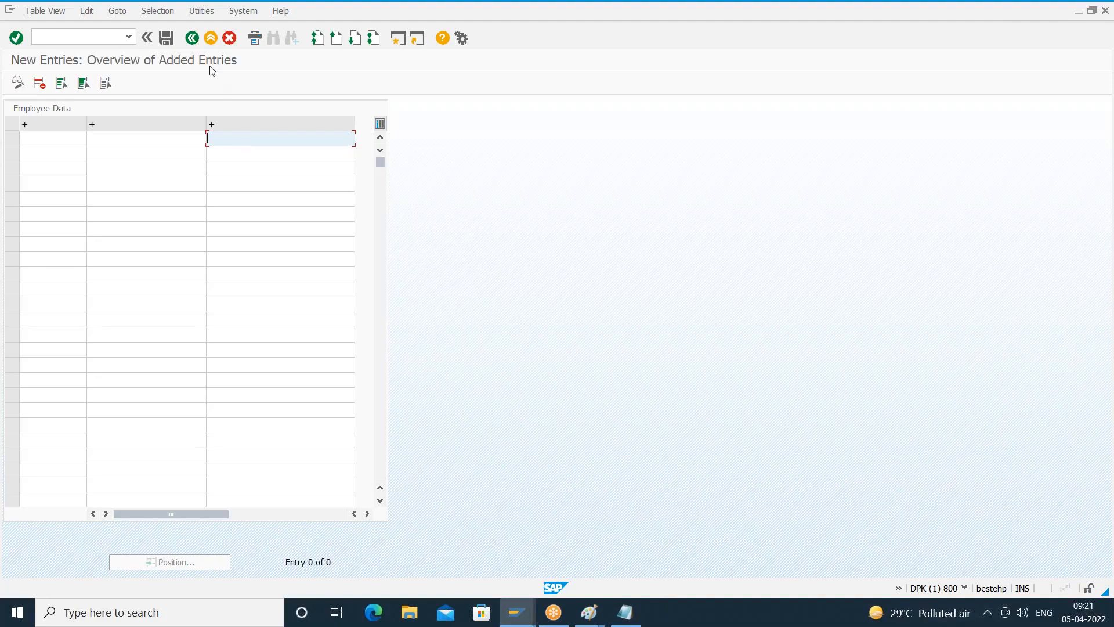
- Leave the Employee Data maintenance, start transaction SM30 again and clear its Table/View field
{"action": "left_click", "coordinate": [199, 42]}
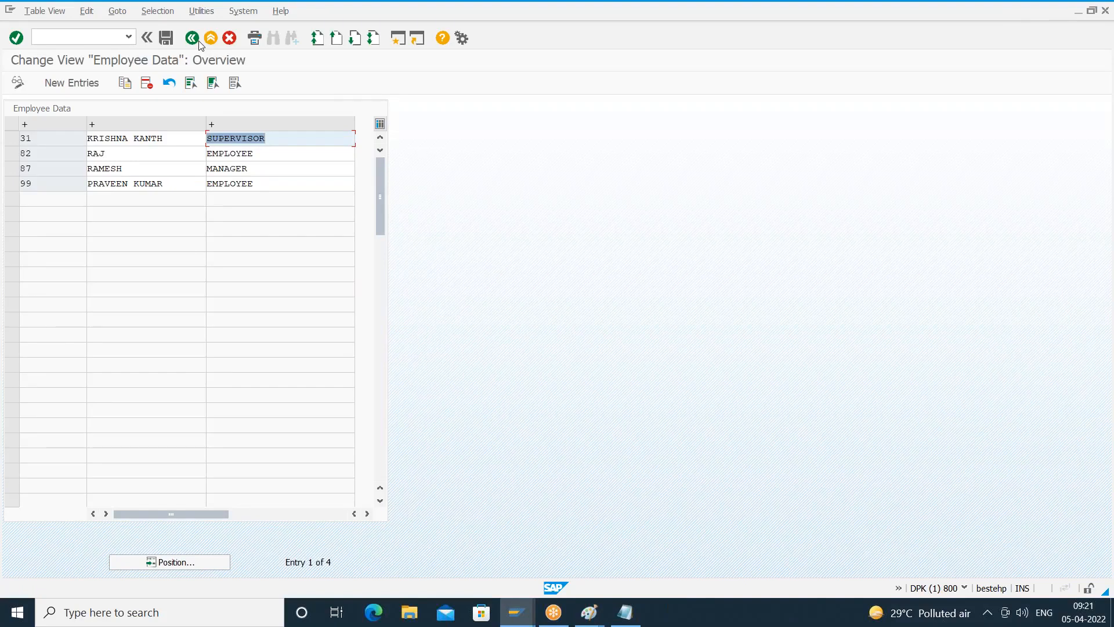
{"action": "left_click", "coordinate": [199, 42]}
{"action": "left_click", "coordinate": [199, 42]}
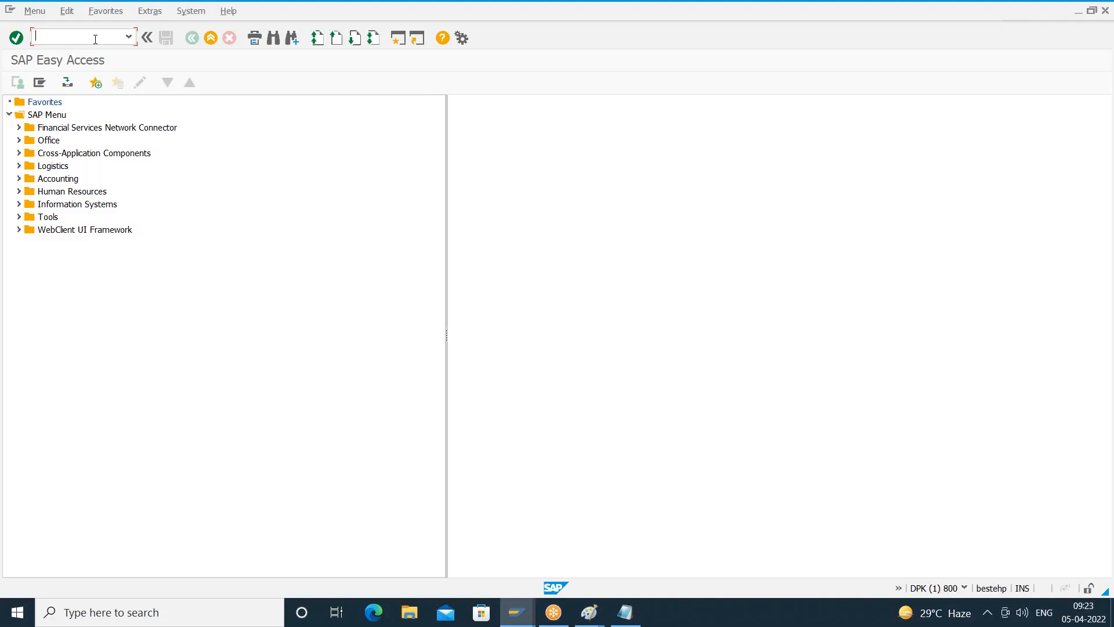
{"action": "type", "text": "sm30"}
{"action": "key", "text": "Return"}
{"action": "key", "text": "BackSpace"}
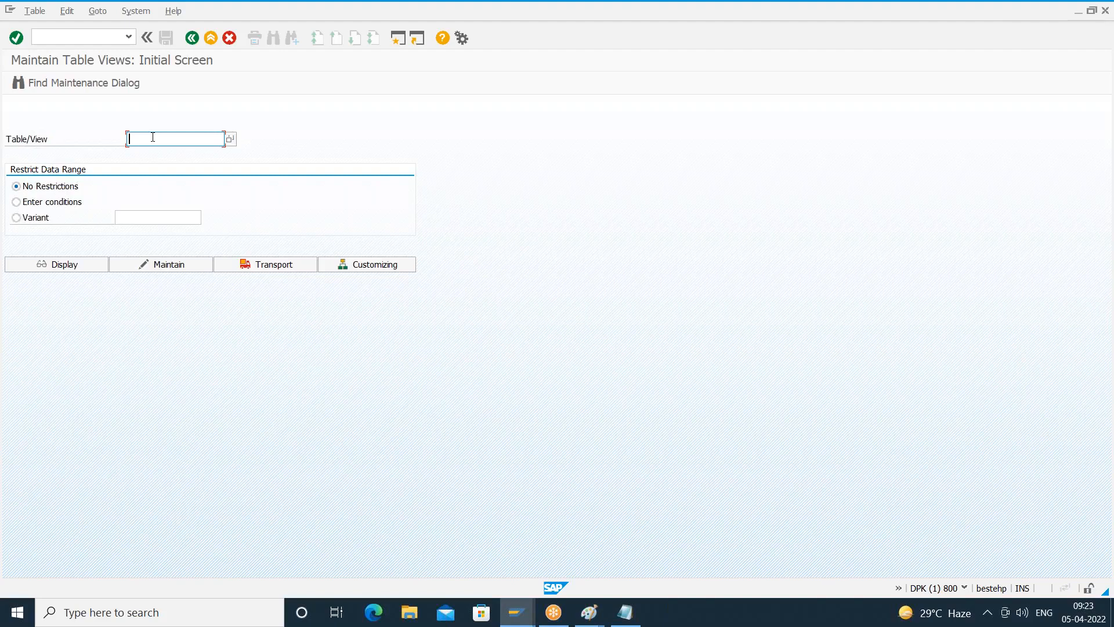
- Open table Z830EMP for maintenance and accept the cross-client caution
{"action": "type", "text": "z"}
{"action": "key", "text": "Down"}
{"action": "key", "text": "Return"}
{"action": "left_click", "coordinate": [166, 265]}
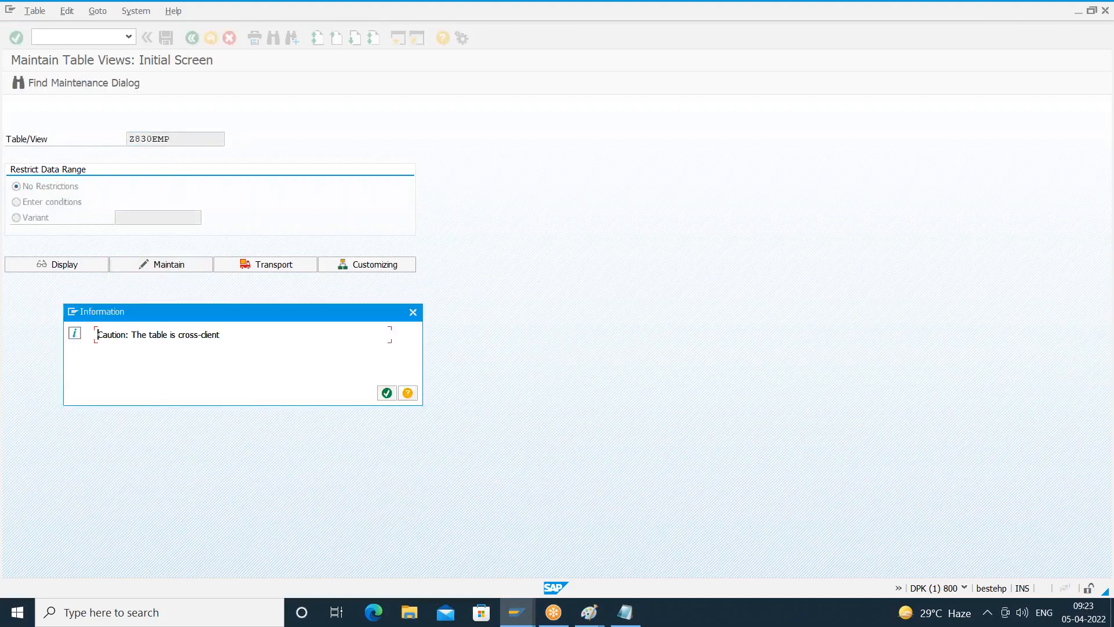
{"action": "key", "text": "Return"}
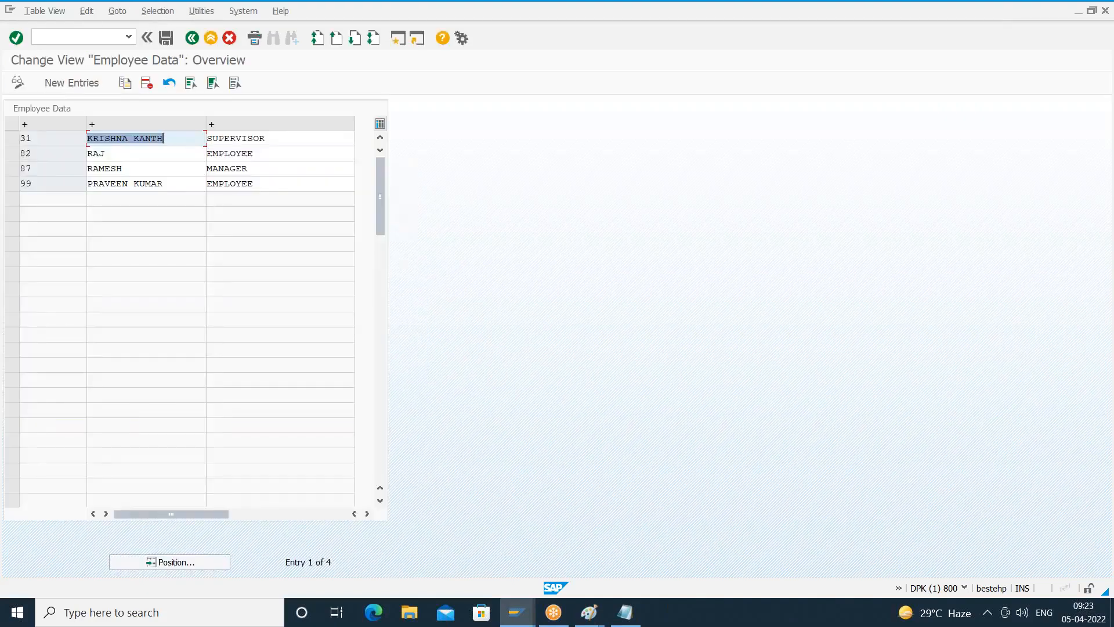
- Return to SAP Easy Access, reopen SM30 to review its Table/View entry, and exit the transaction again
{"action": "left_click", "coordinate": [192, 40]}
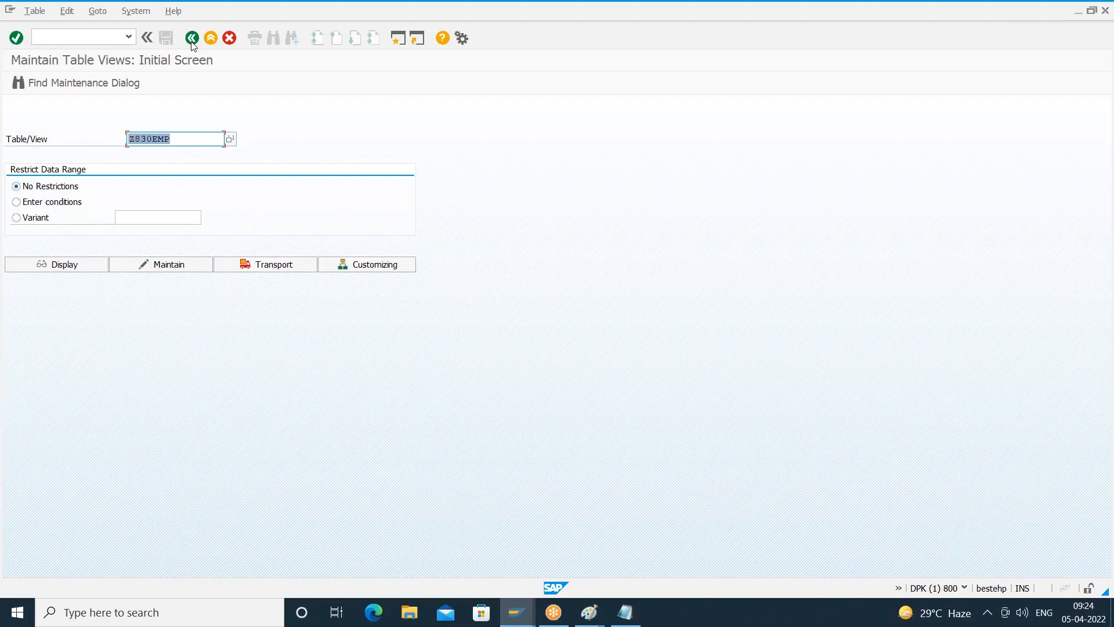
{"action": "left_click", "coordinate": [192, 38]}
{"action": "left_click", "coordinate": [116, 38]}
{"action": "type", "text": "sm30"}
{"action": "key", "text": "Return"}
{"action": "left_click", "coordinate": [173, 138]}
{"action": "left_click_drag", "start_coordinate": [178, 134], "coordinate": [117, 139]}
{"action": "left_click_drag", "start_coordinate": [177, 140], "coordinate": [124, 140]}
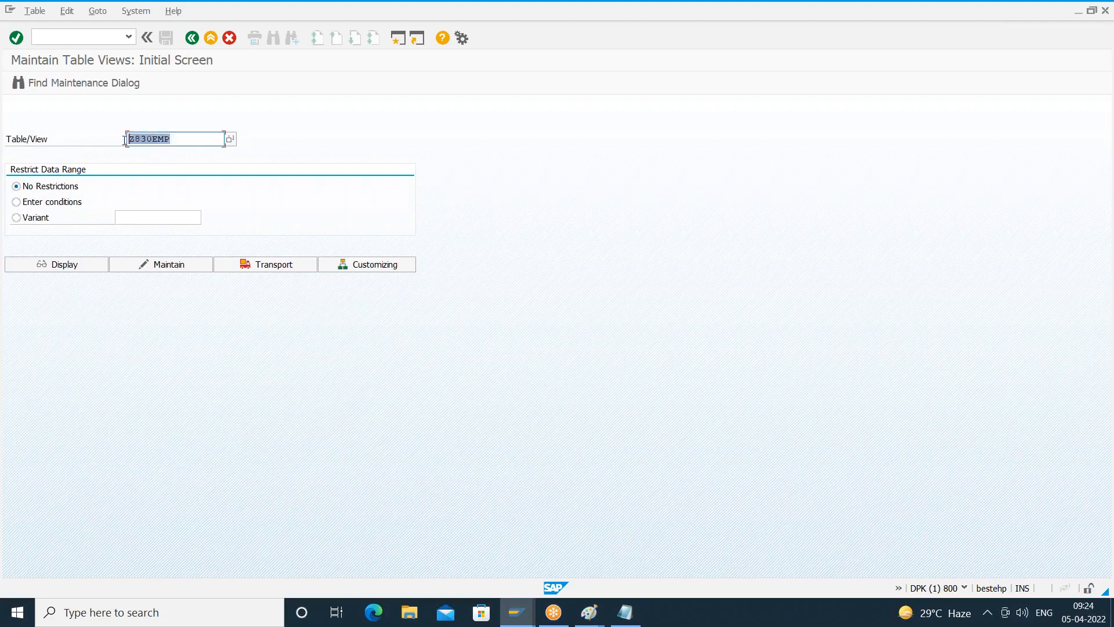
{"action": "left_click", "coordinate": [190, 40]}
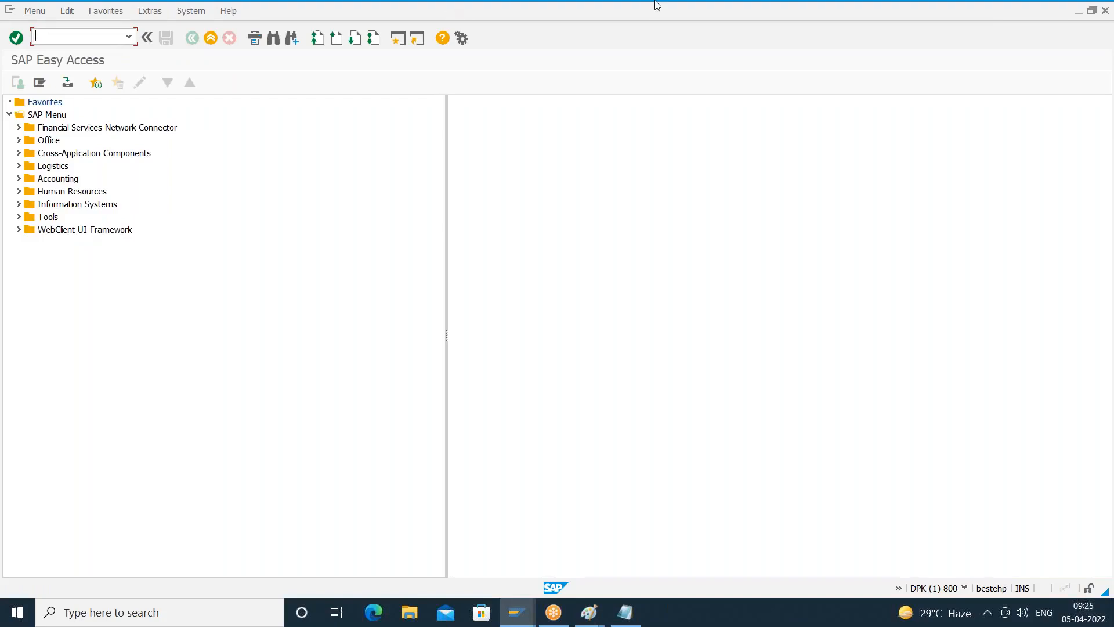
{"action": "left_click", "coordinate": [860, 64]}
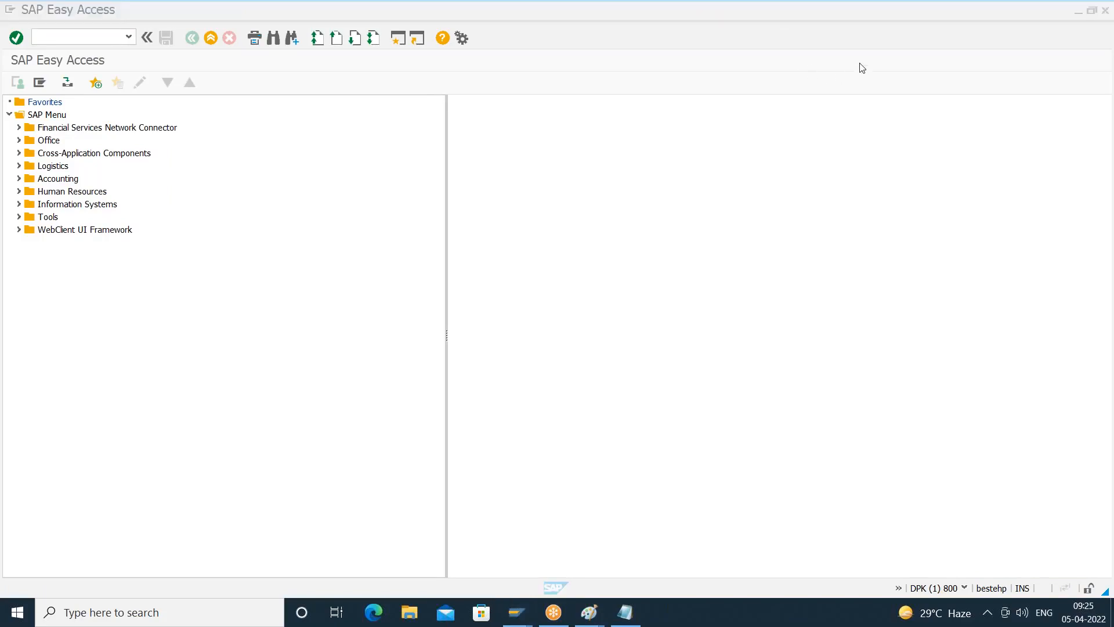
{"action": "left_click", "coordinate": [987, 613]}
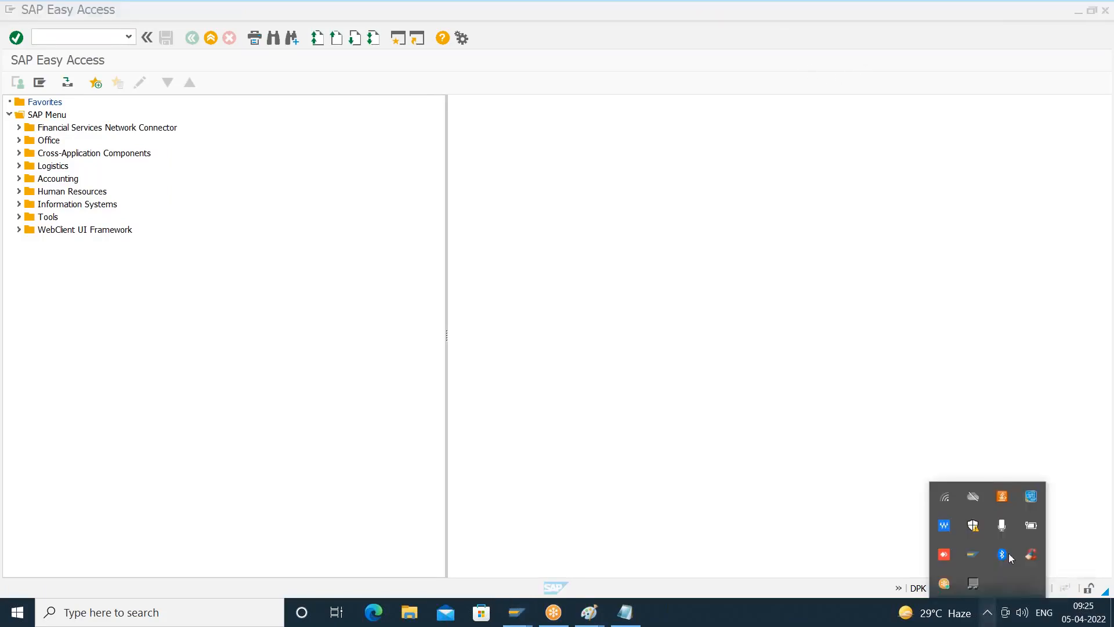
{"action": "left_click", "coordinate": [831, 32]}
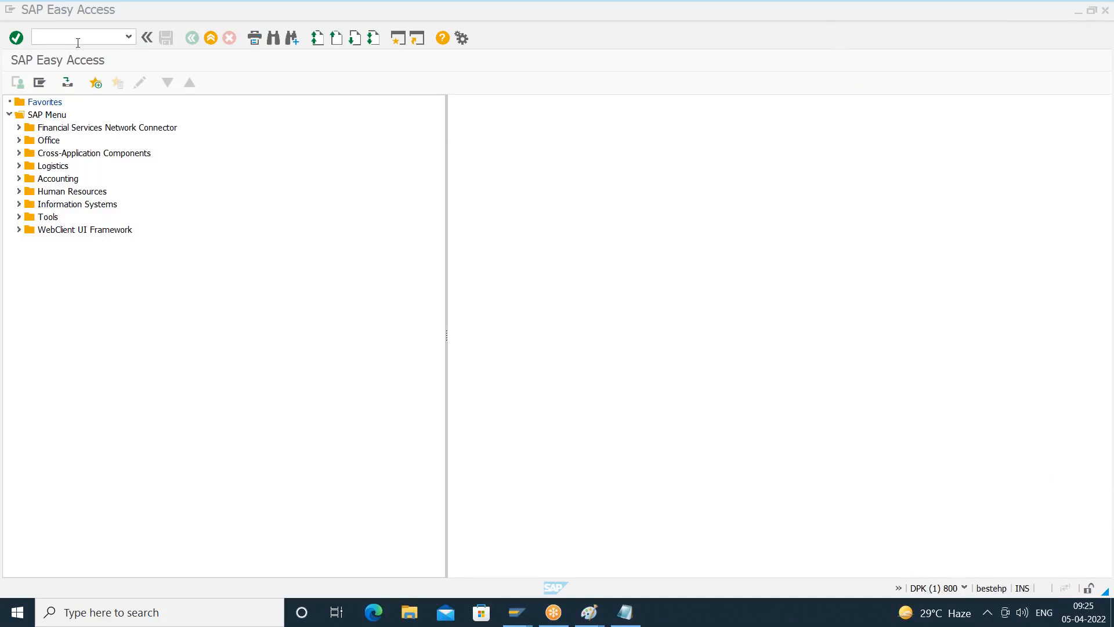
- Start transaction SM30 and empty the prefilled Table/View field
{"action": "left_click", "coordinate": [74, 41]}
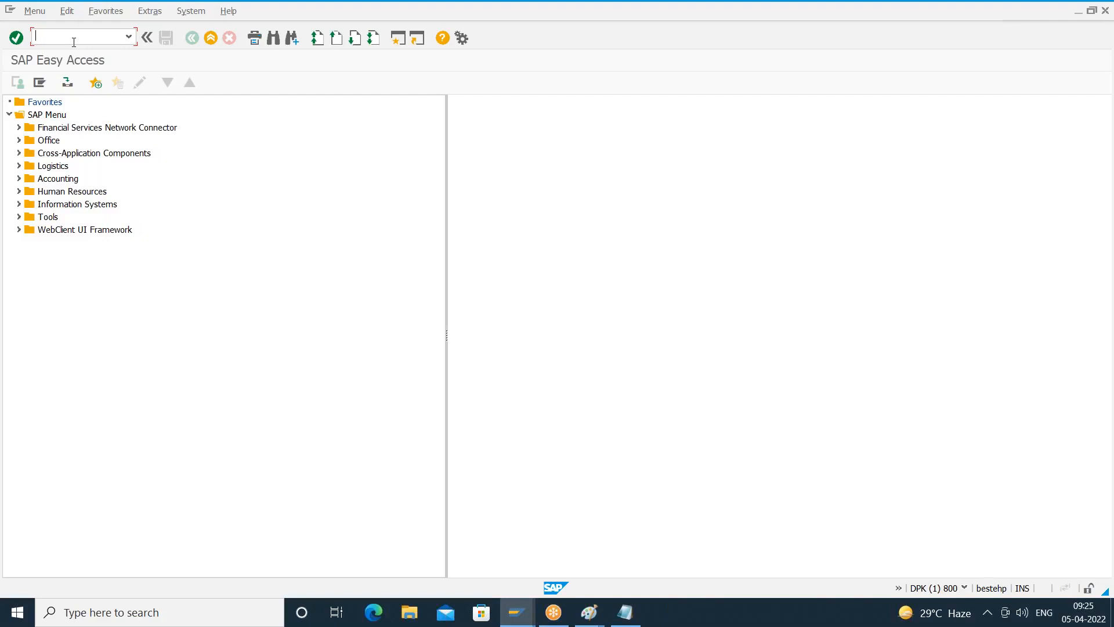
{"action": "type", "text": "sm30"}
{"action": "key", "text": "Return"}
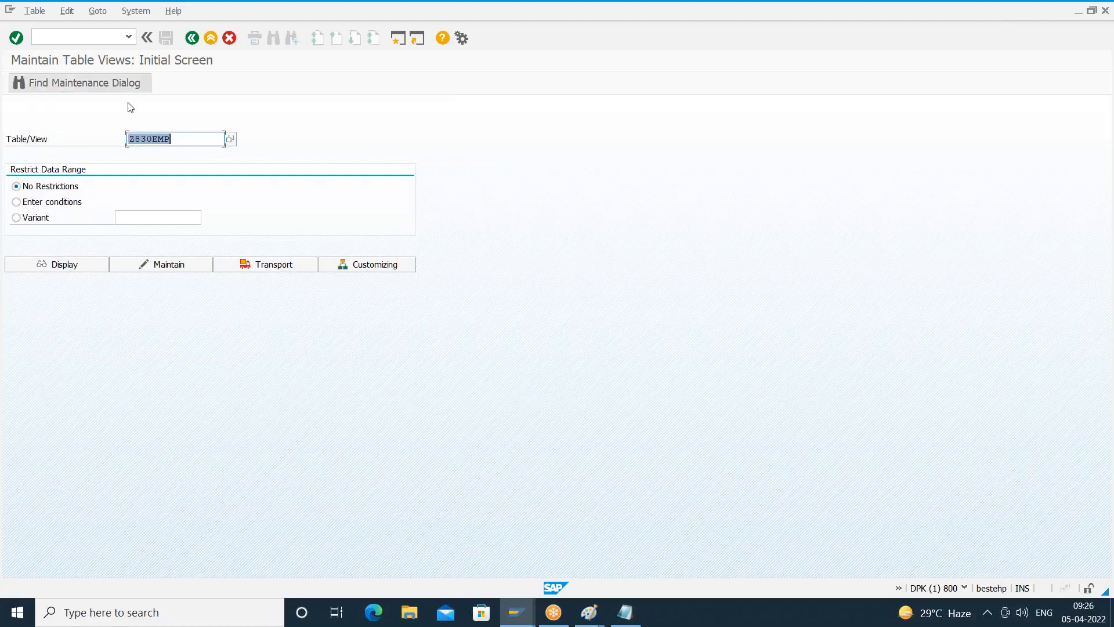
{"action": "key", "text": "Delete"}
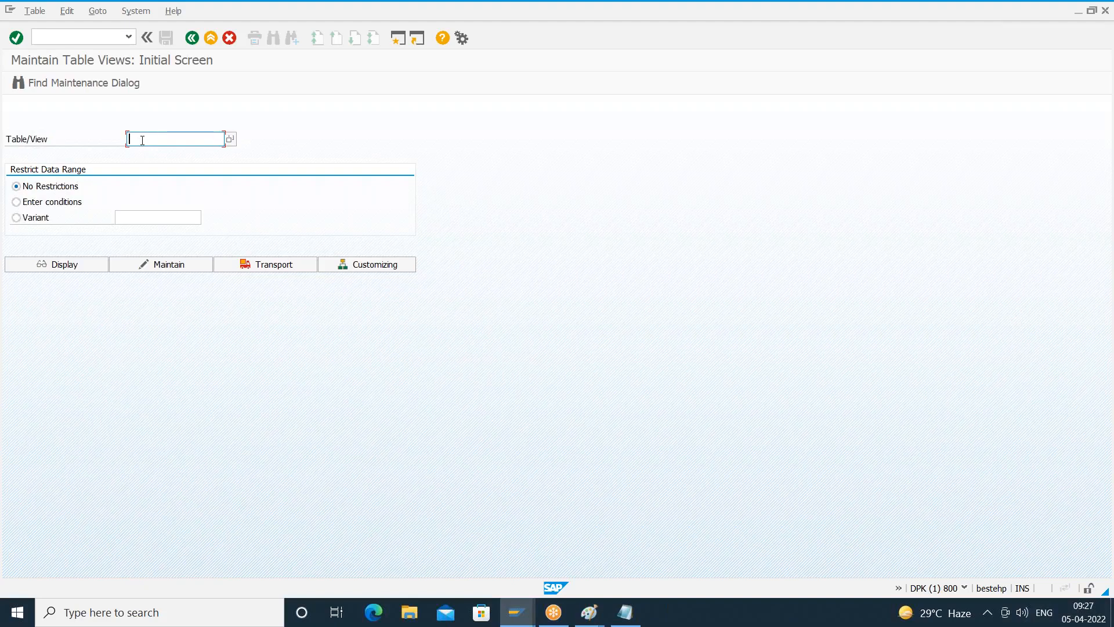
- Look up the screen field name of Table/View in its technical information and close the help
{"action": "key", "text": "F3"}
{"action": "key", "text": "F1"}
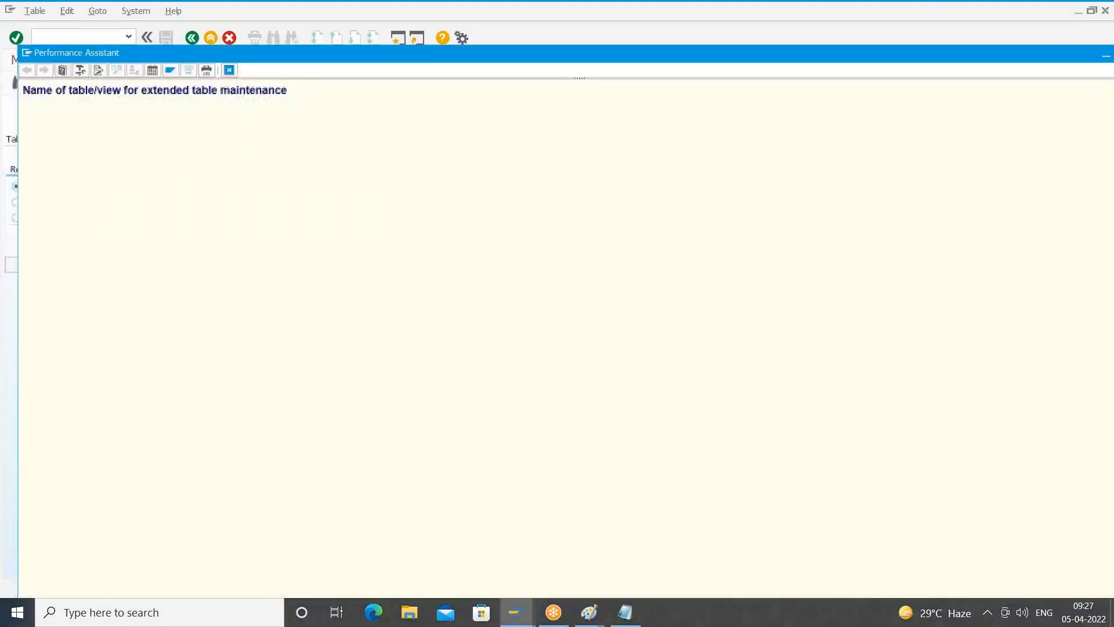
{"action": "left_click", "coordinate": [80, 71]}
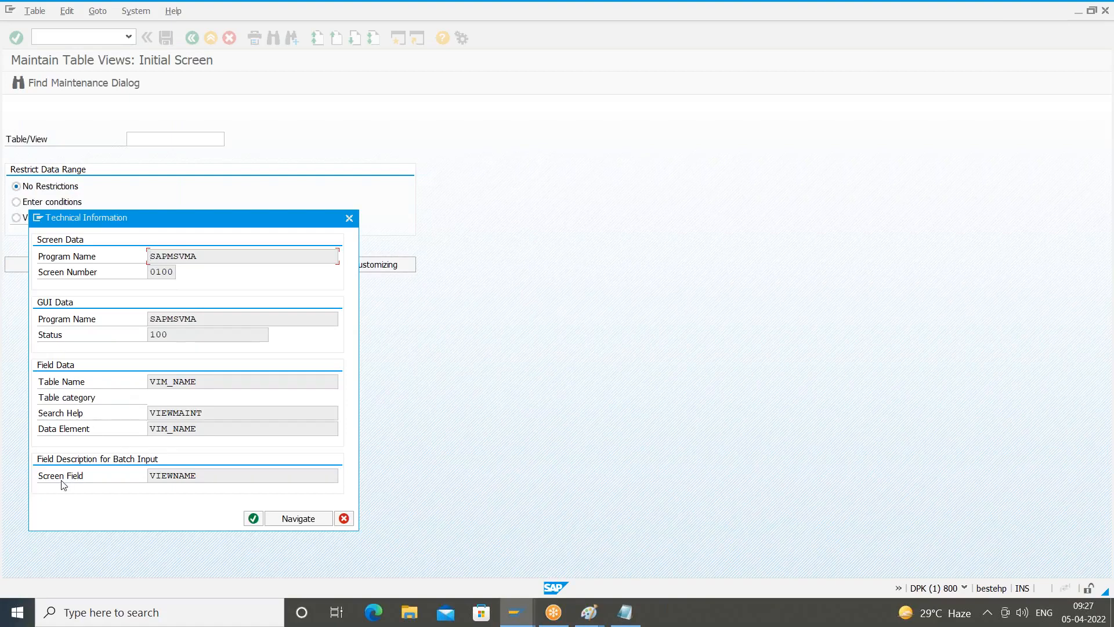
{"action": "left_click_drag", "start_coordinate": [205, 475], "coordinate": [133, 485]}
{"action": "left_click_drag", "start_coordinate": [205, 477], "coordinate": [128, 483]}
{"action": "left_click", "coordinate": [202, 477]}
{"action": "left_click_drag", "start_coordinate": [202, 477], "coordinate": [77, 495]}
{"action": "left_click", "coordinate": [344, 518]}
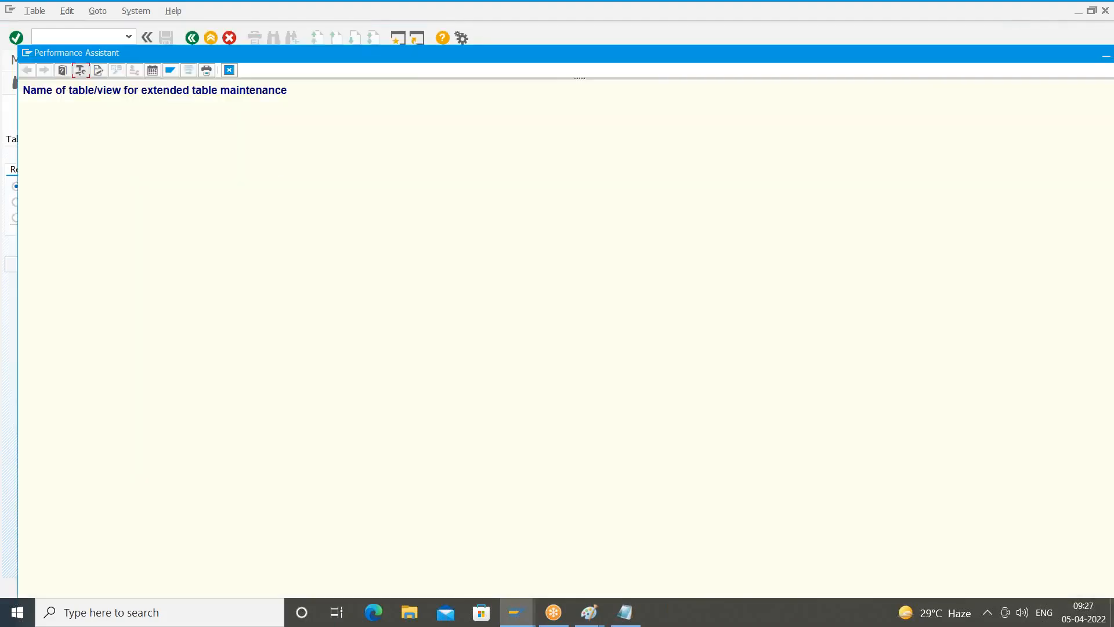
{"action": "left_click", "coordinate": [230, 70]}
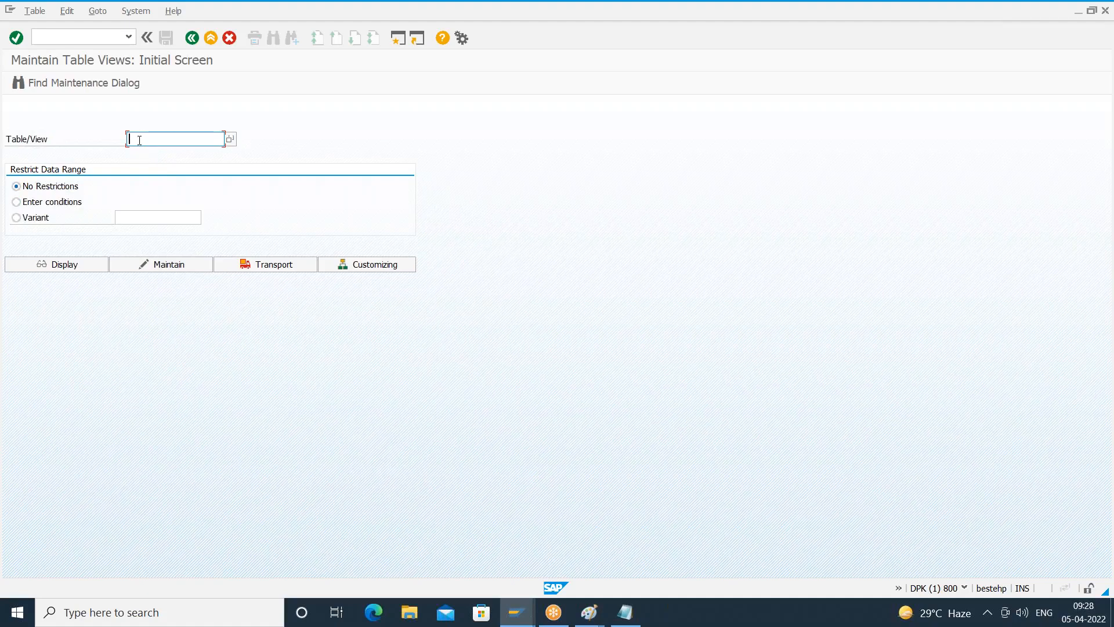
- Look up the function code of the Maintain command in its technical information and close the window
{"action": "key", "text": "Tab"}
{"action": "key", "text": "Tab"}
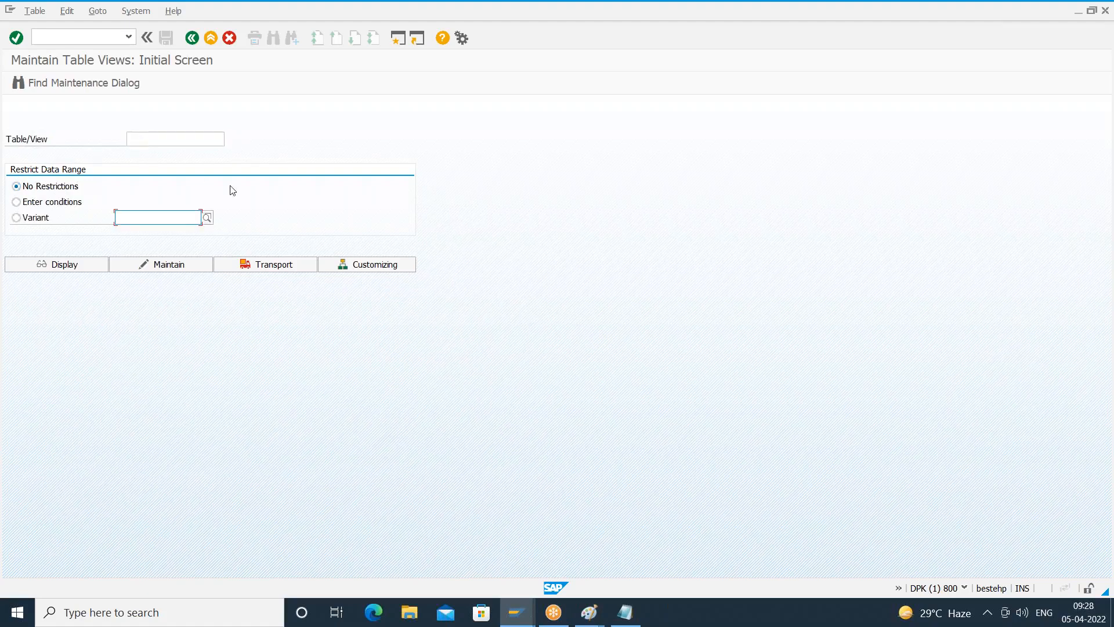
{"action": "key", "text": "Tab"}
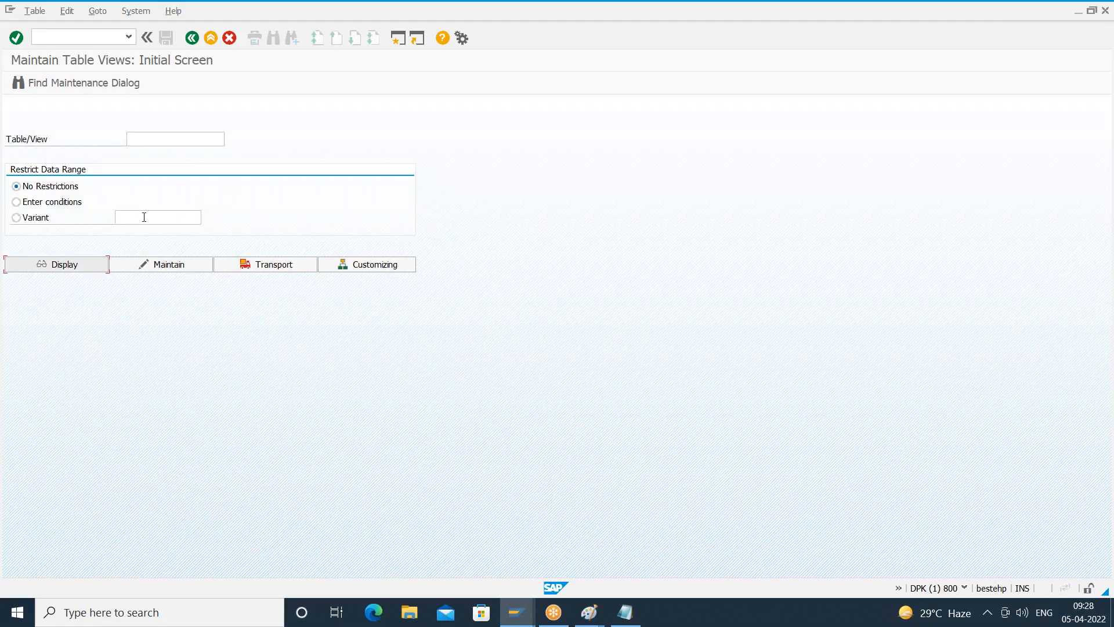
{"action": "key", "text": "Tab"}
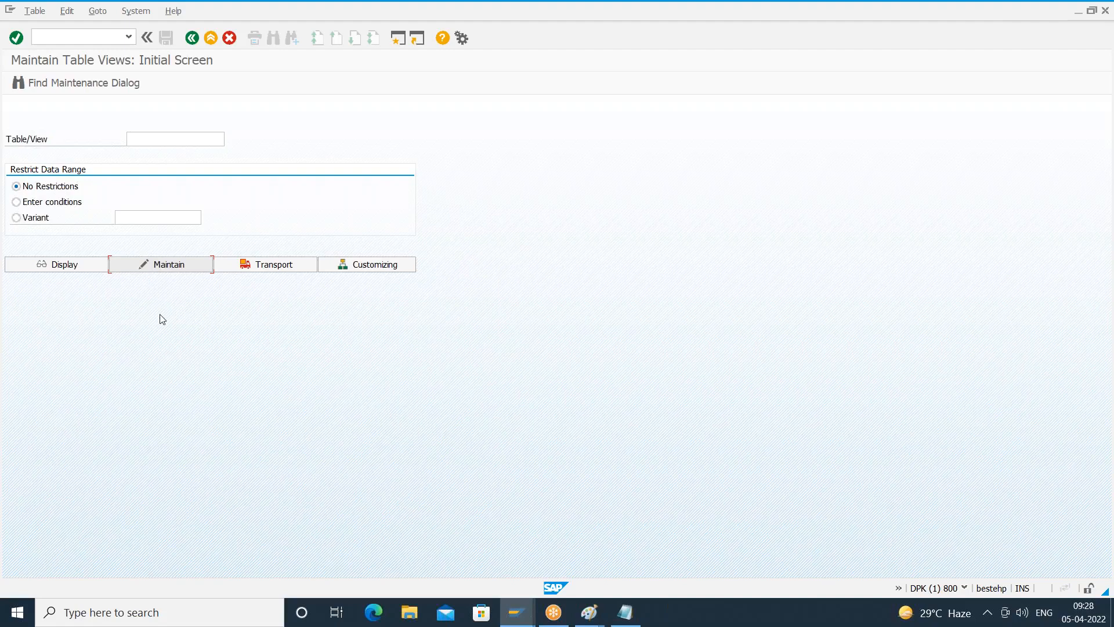
{"action": "key", "text": "F1"}
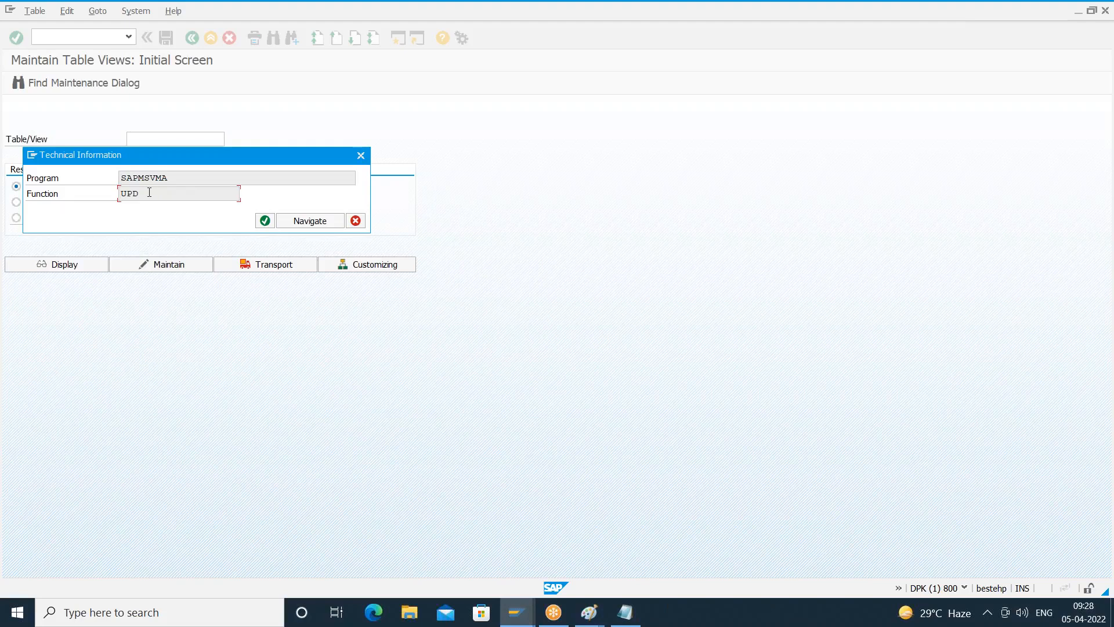
{"action": "left_click_drag", "start_coordinate": [149, 192], "coordinate": [58, 203]}
{"action": "left_click", "coordinate": [356, 221]}
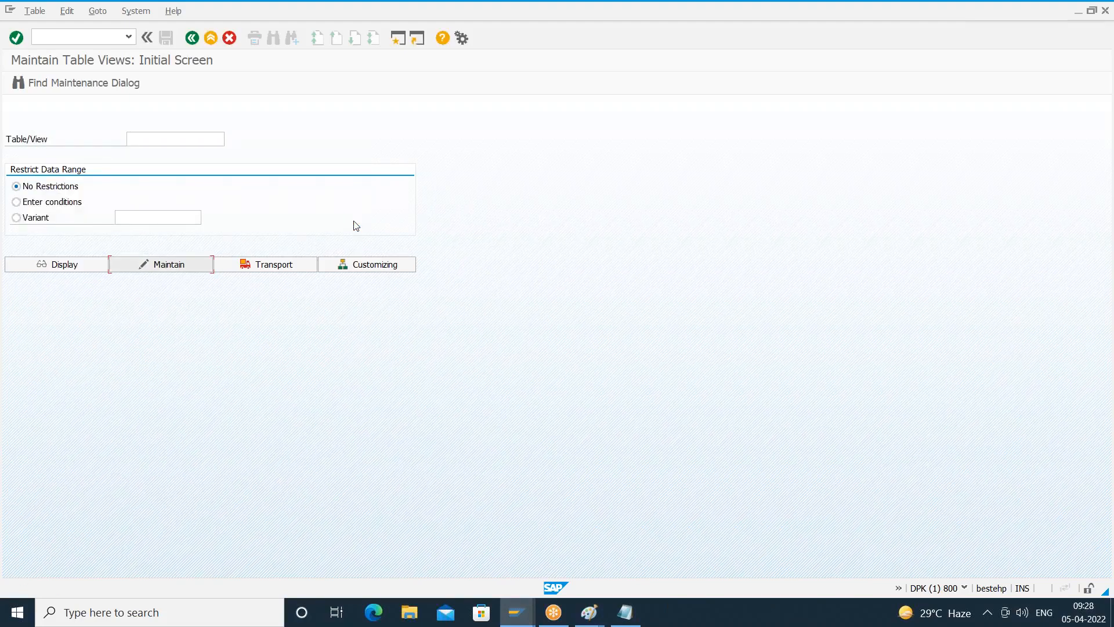
- Check the Table/View field's technical information once more for its screen field and close the help windows
{"action": "left_click", "coordinate": [169, 139]}
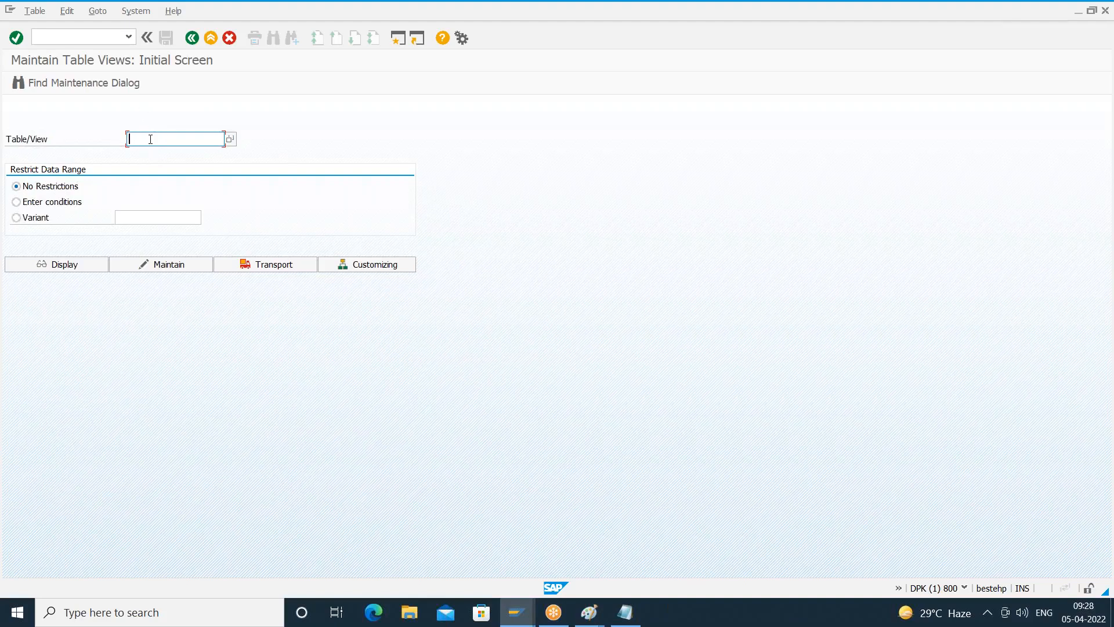
{"action": "key", "text": "F1"}
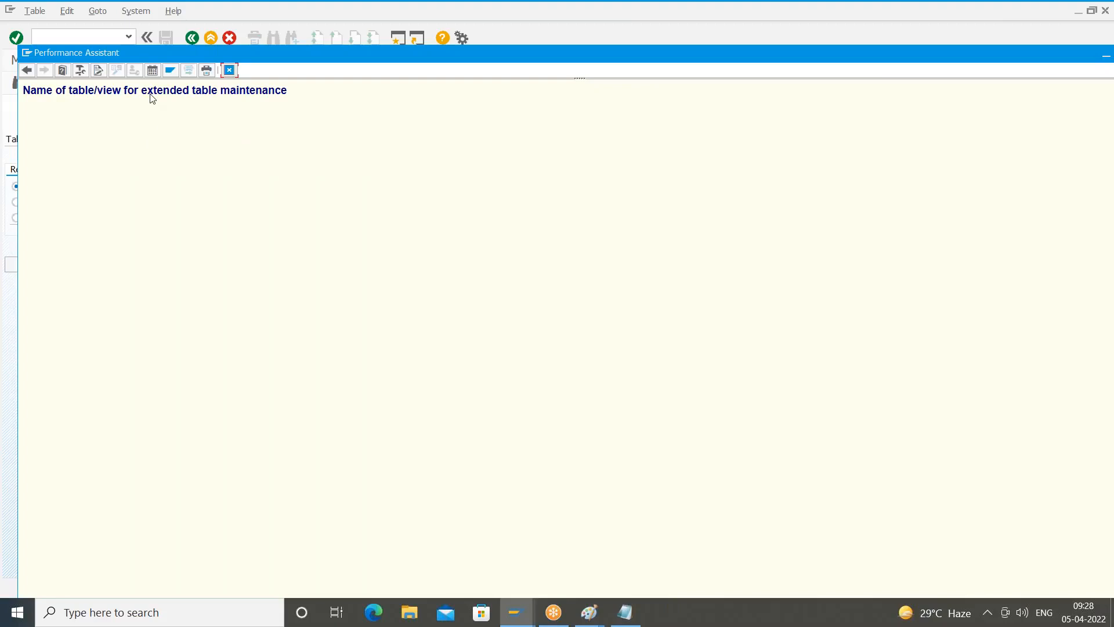
{"action": "left_click", "coordinate": [82, 70]}
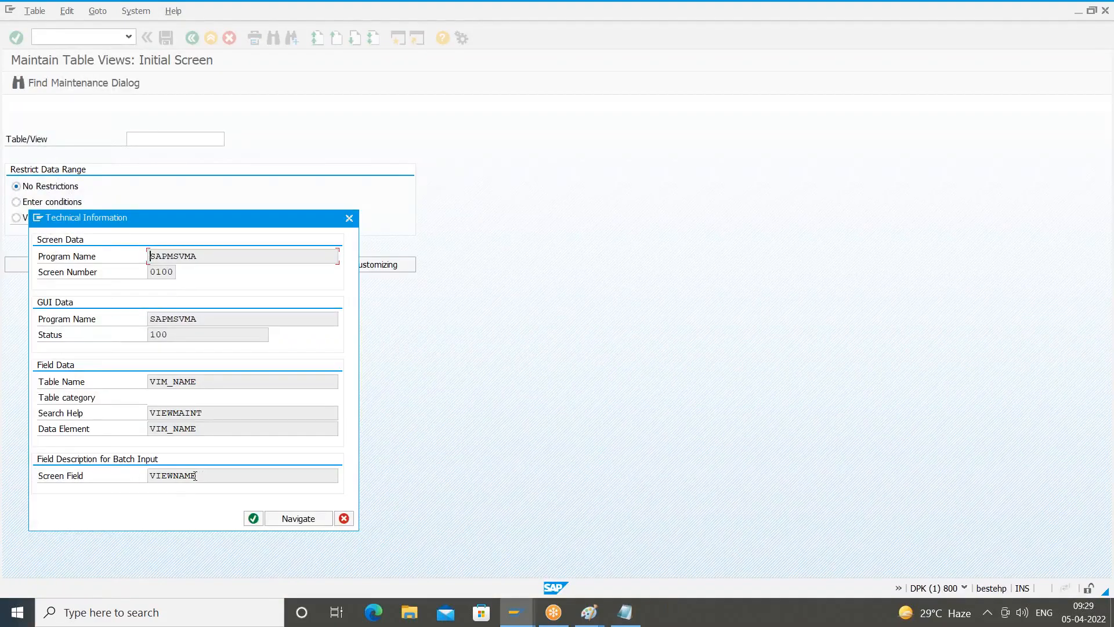
{"action": "double_click", "coordinate": [195, 475]}
{"action": "left_click", "coordinate": [345, 519]}
{"action": "left_click", "coordinate": [228, 71]}
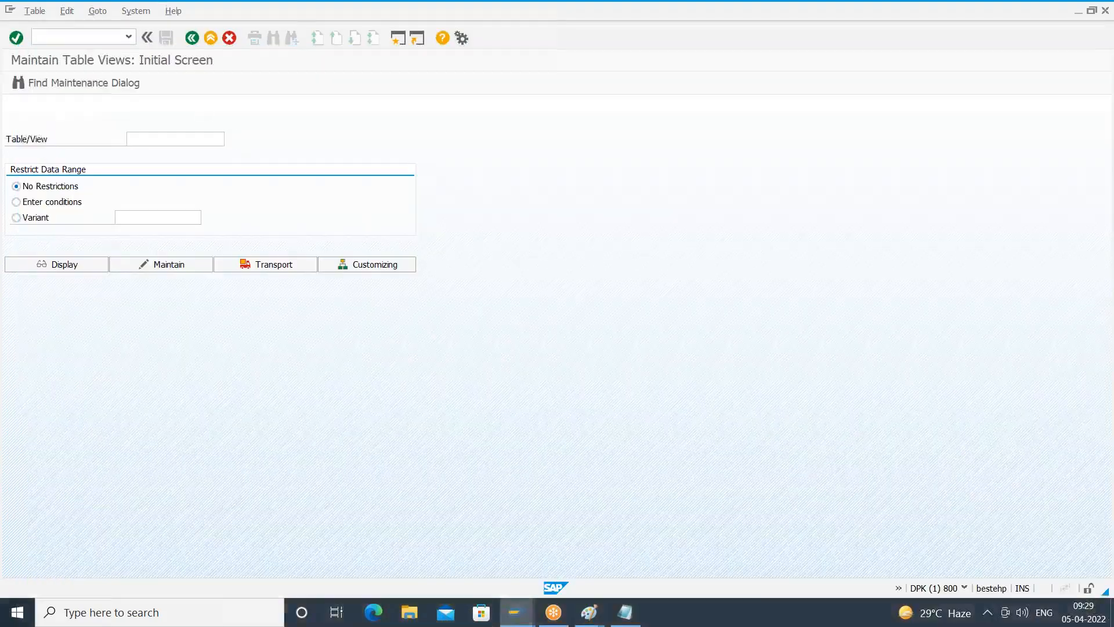
- Recheck the Maintain command's function code in its technical information, close it and return to SAP Easy Access
{"action": "key", "text": "Tab"}
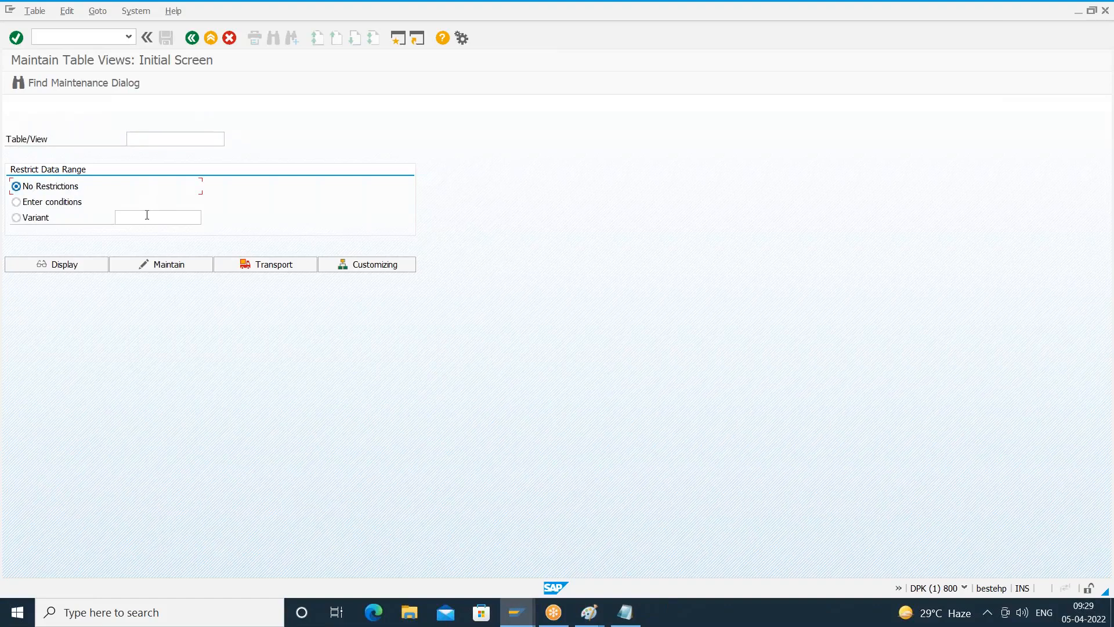
{"action": "key", "text": "Tab"}
{"action": "key", "text": "Tab"}
{"action": "key", "text": "Tab"}
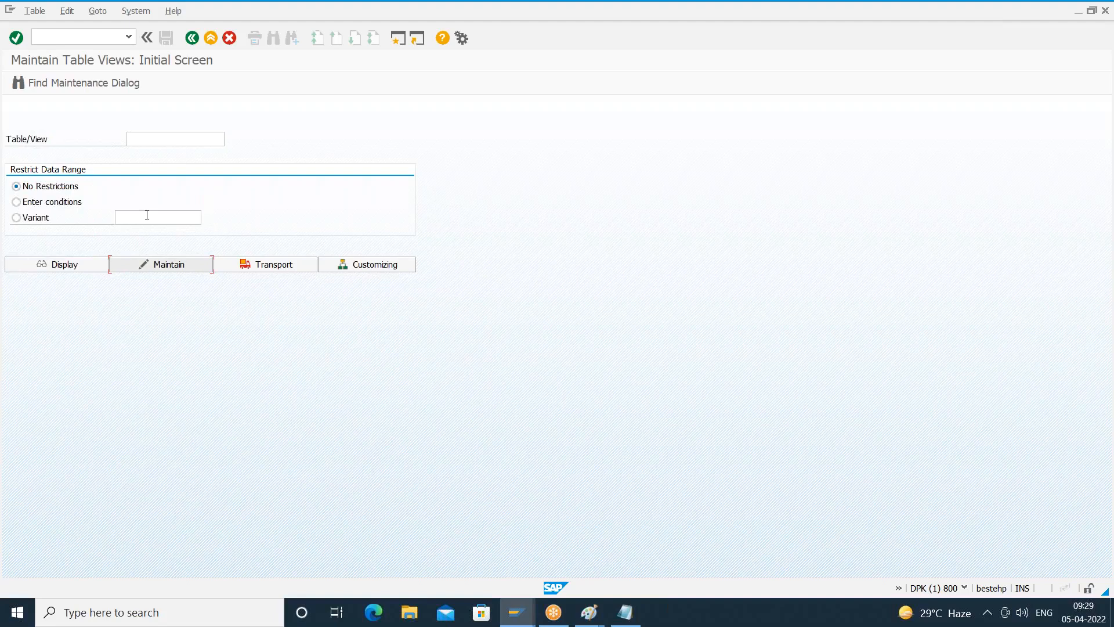
{"action": "key", "text": "F1"}
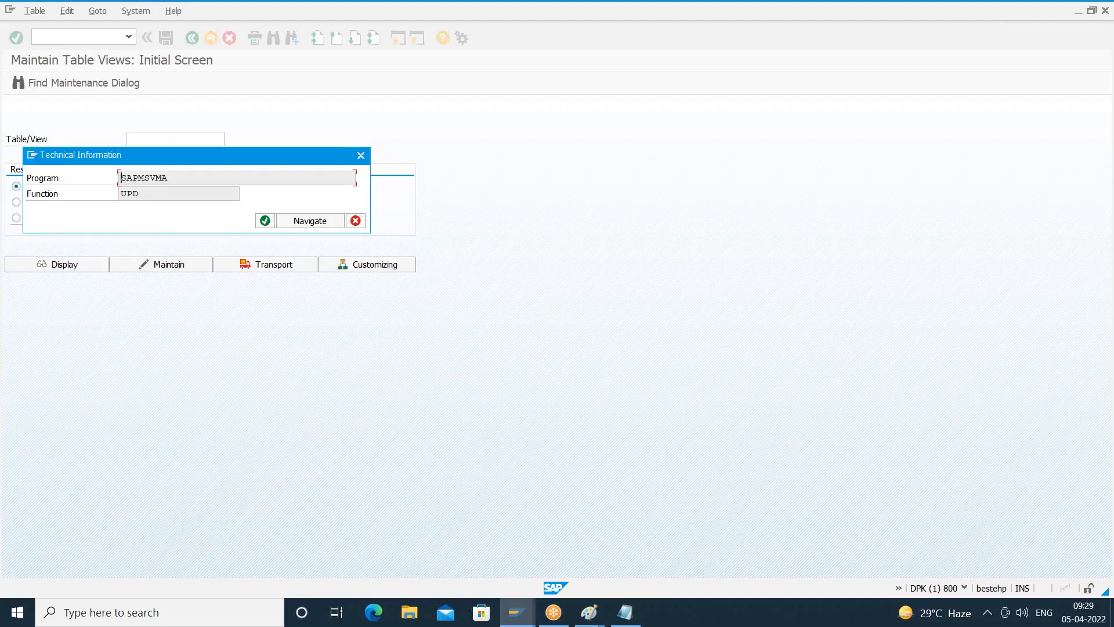
{"action": "left_click", "coordinate": [355, 221]}
{"action": "left_click", "coordinate": [192, 38]}
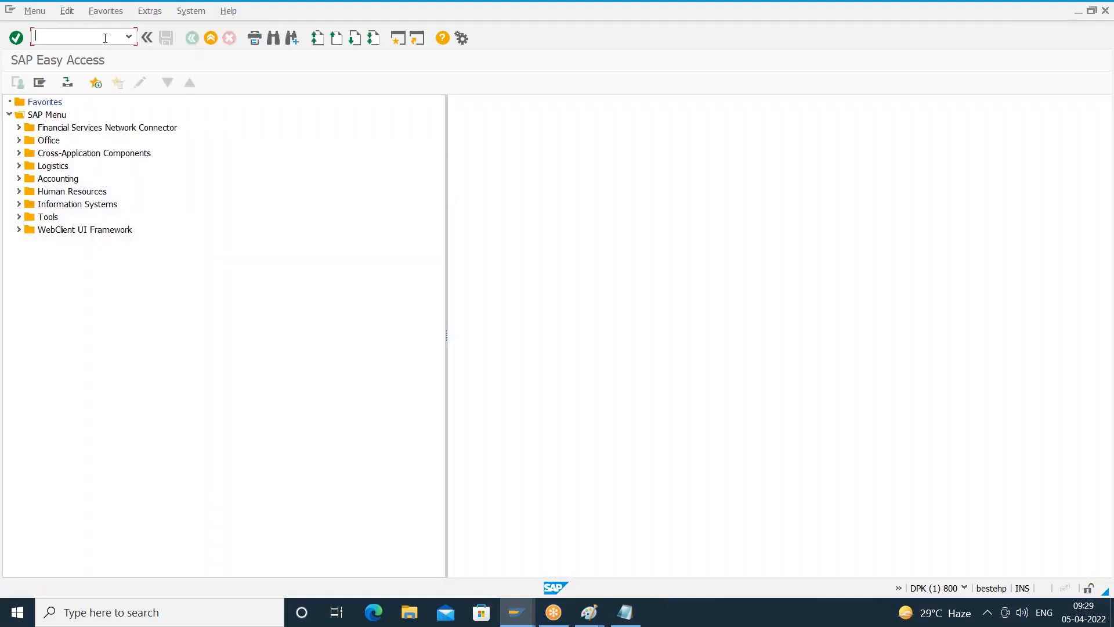
- Go to transaction SE93 and start creating the transaction code Z830E
{"action": "type", "text": "se93"}
{"action": "key", "text": "Return"}
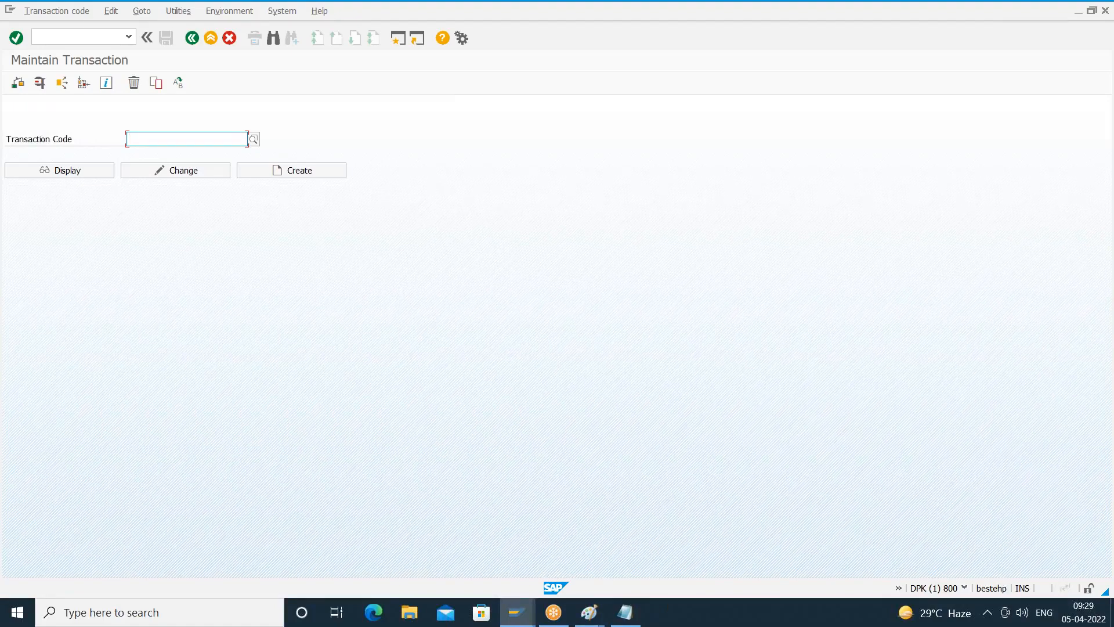
{"action": "type", "text": "z"}
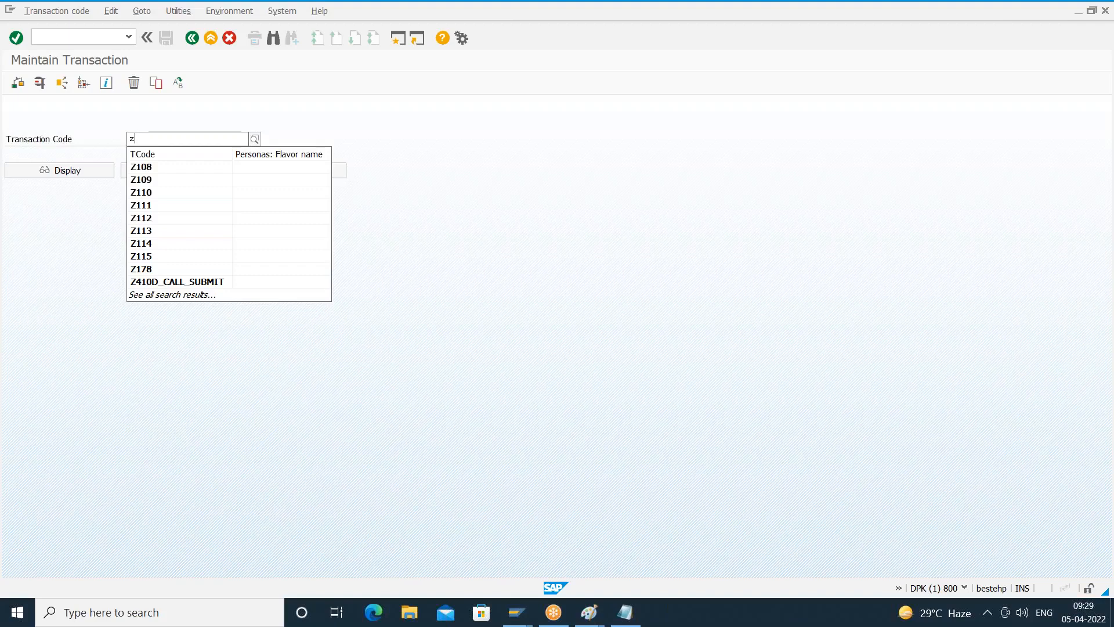
{"action": "type", "text": "e"}
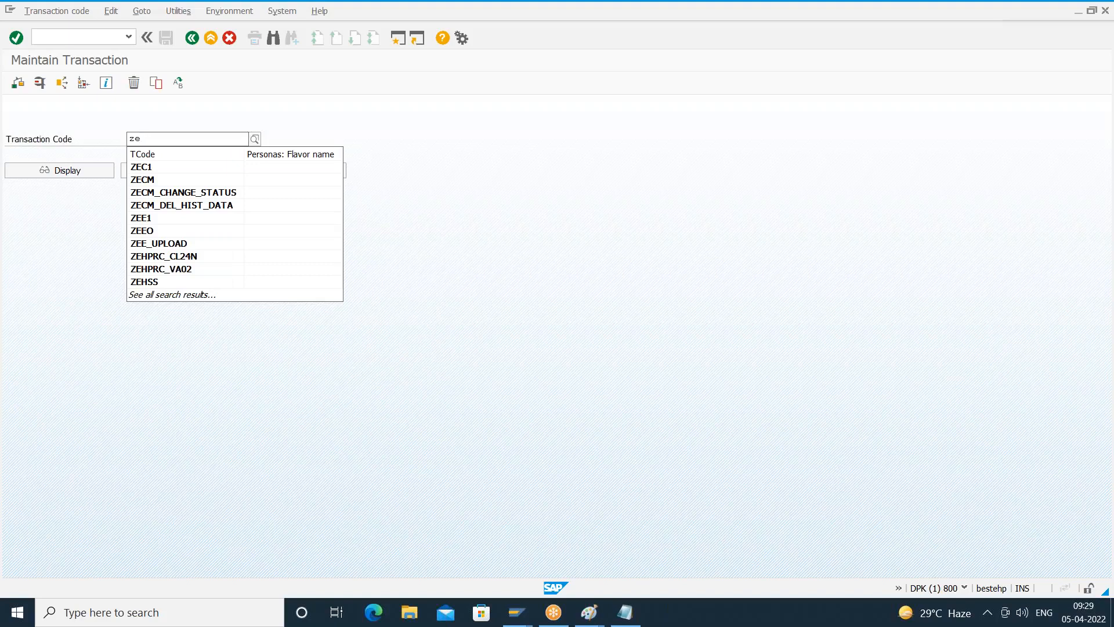
{"action": "key", "text": "BackSpace"}
{"action": "type", "text": "830e"}
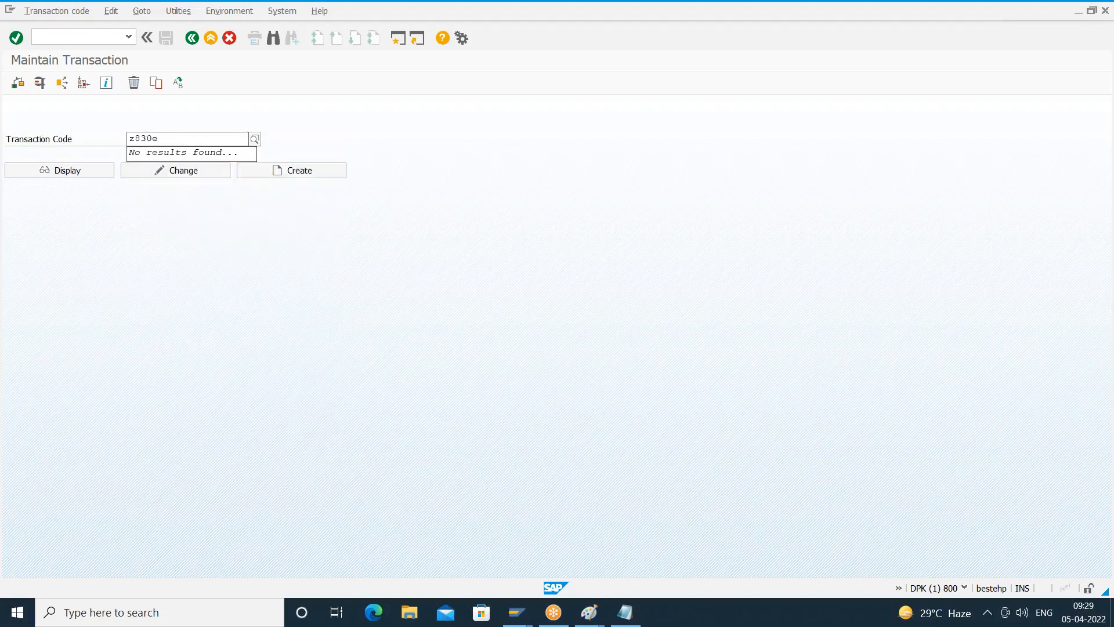
{"action": "key", "text": "Return"}
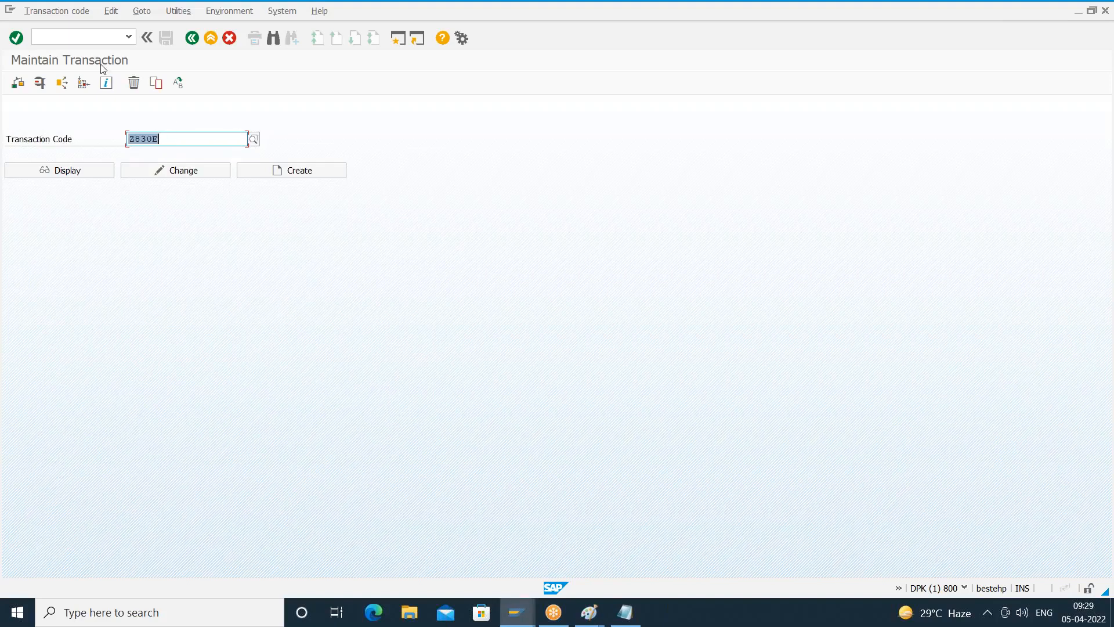
{"action": "left_click", "coordinate": [176, 137]}
{"action": "left_click", "coordinate": [254, 173]}
- Enter "Tcode for Table Maintainance" as the short text of the new transaction
{"action": "left_click", "coordinate": [204, 239]}
{"action": "type", "text": "Tcode f"}
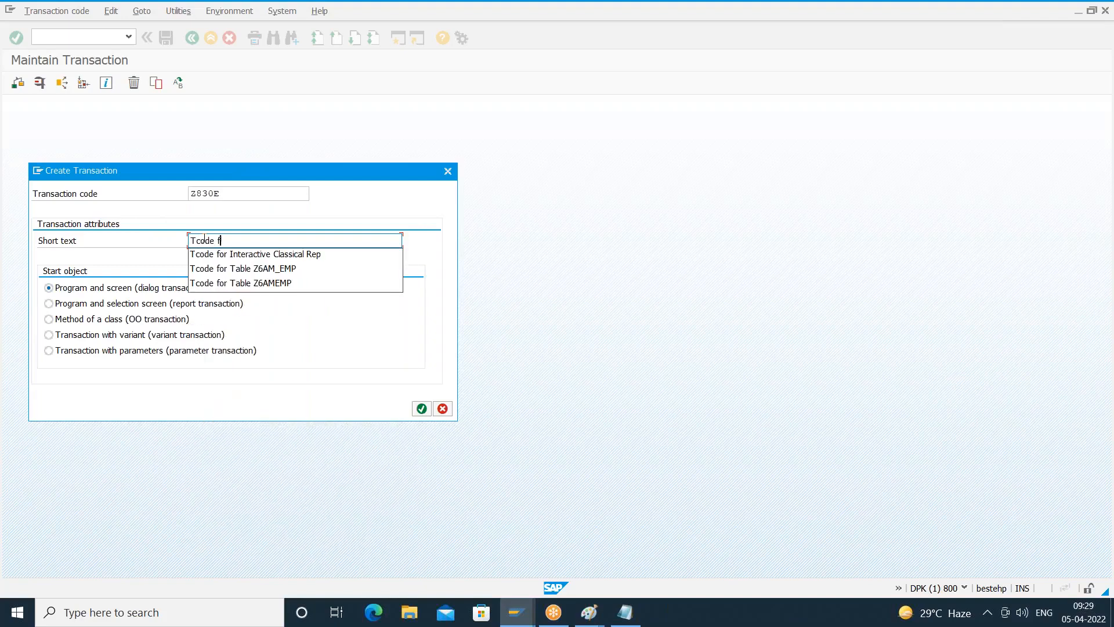
{"action": "type", "text": "or Table Ma"}
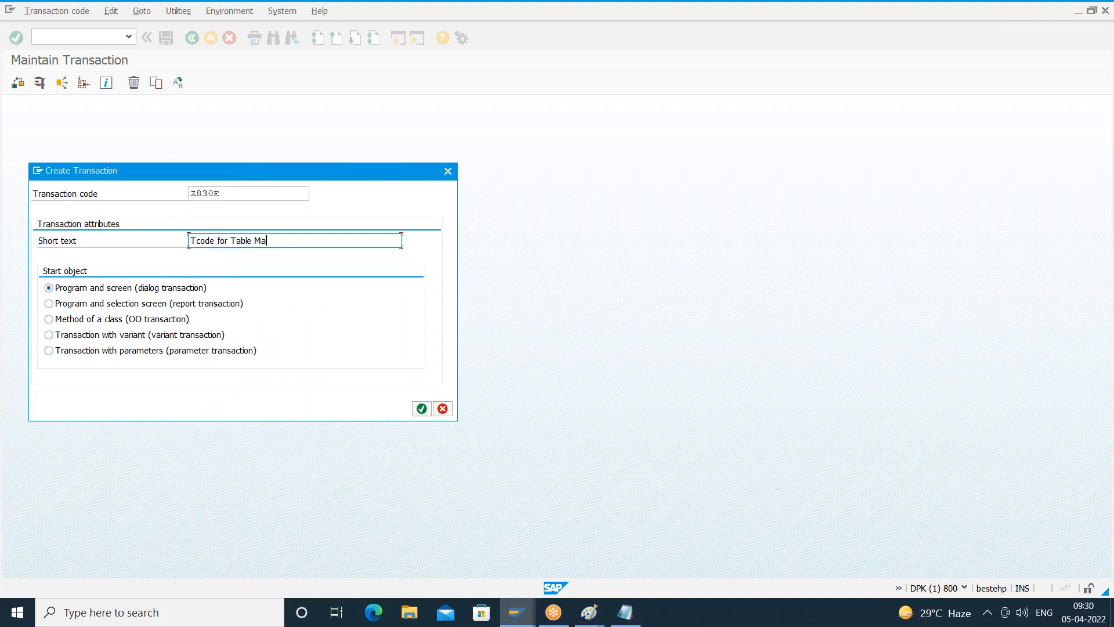
{"action": "type", "text": "intainance (z830em"}
{"action": "key", "text": "BackSpace"}
{"action": "key", "text": "BackSpace"}
{"action": "key", "text": "BackSpace"}
{"action": "key", "text": "BackSpace"}
{"action": "key", "text": "BackSpace"}
{"action": "key", "text": "BackSpace"}
{"action": "key", "text": "BackSpace"}
{"action": "key", "text": "BackSpace"}
- Set the start object to Transaction with parameters (parameter transaction) and confirm the creation dialog
{"action": "left_click", "coordinate": [60, 306]}
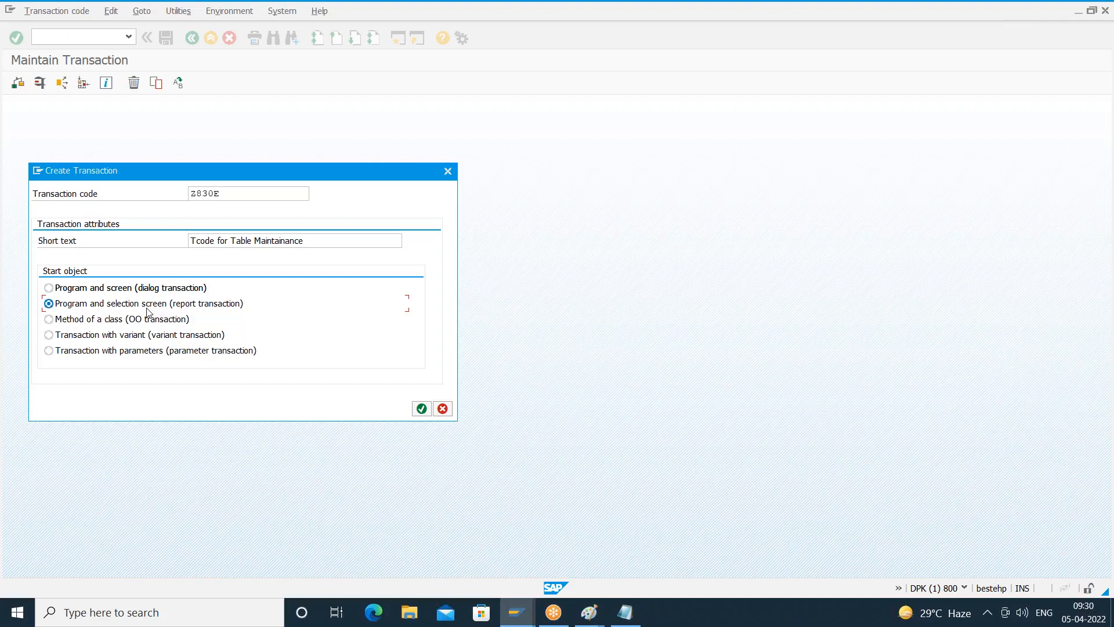
{"action": "left_click", "coordinate": [82, 353]}
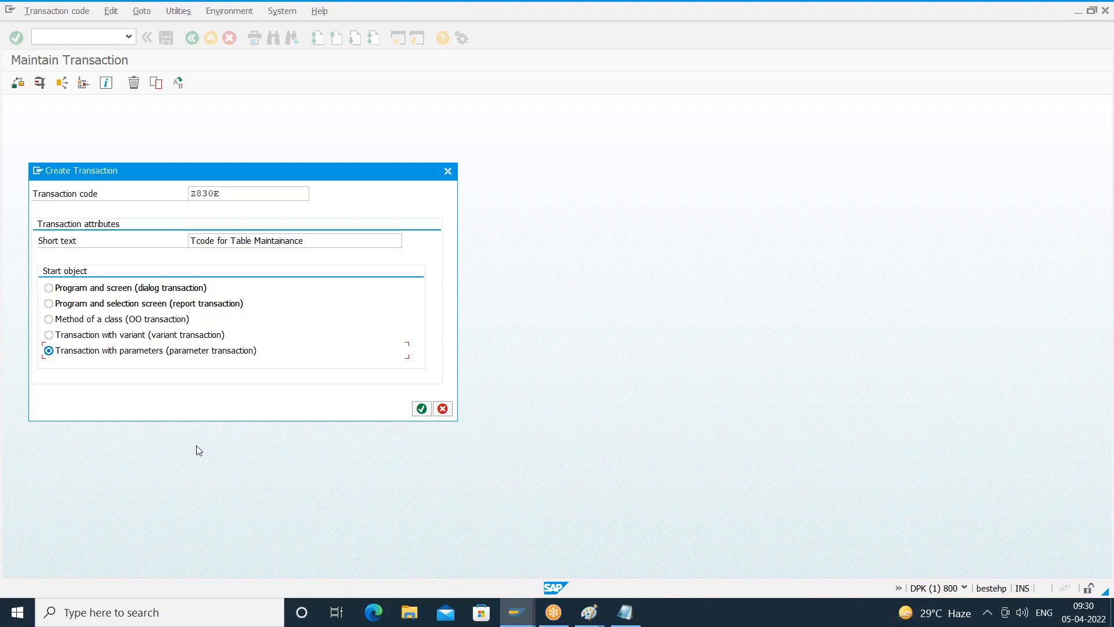
{"action": "left_click", "coordinate": [422, 408]}
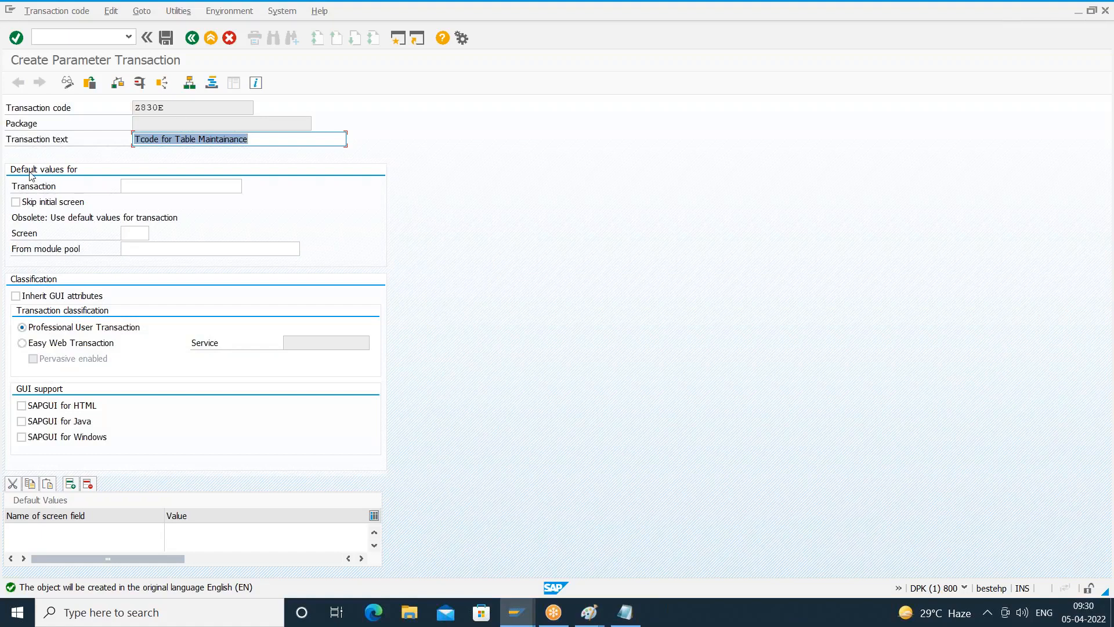
- Set SM30 as the default transaction, skip its initial screen, and enable GUI support for HTML, Java and Windows
{"action": "left_click", "coordinate": [124, 186]}
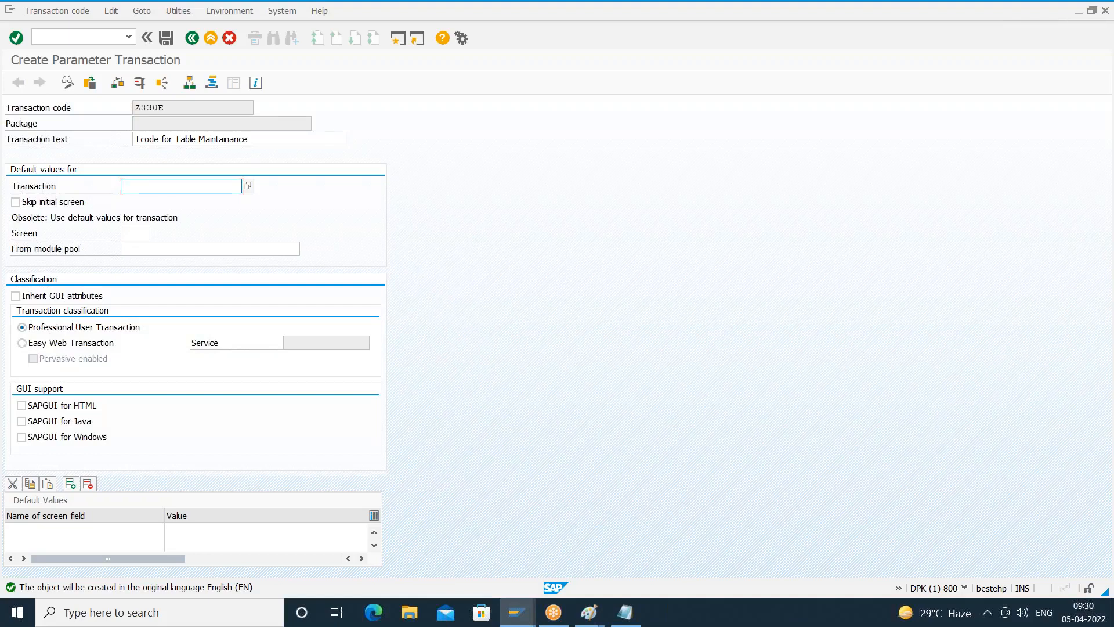
{"action": "type", "text": "SM30"}
{"action": "left_click", "coordinate": [16, 207]}
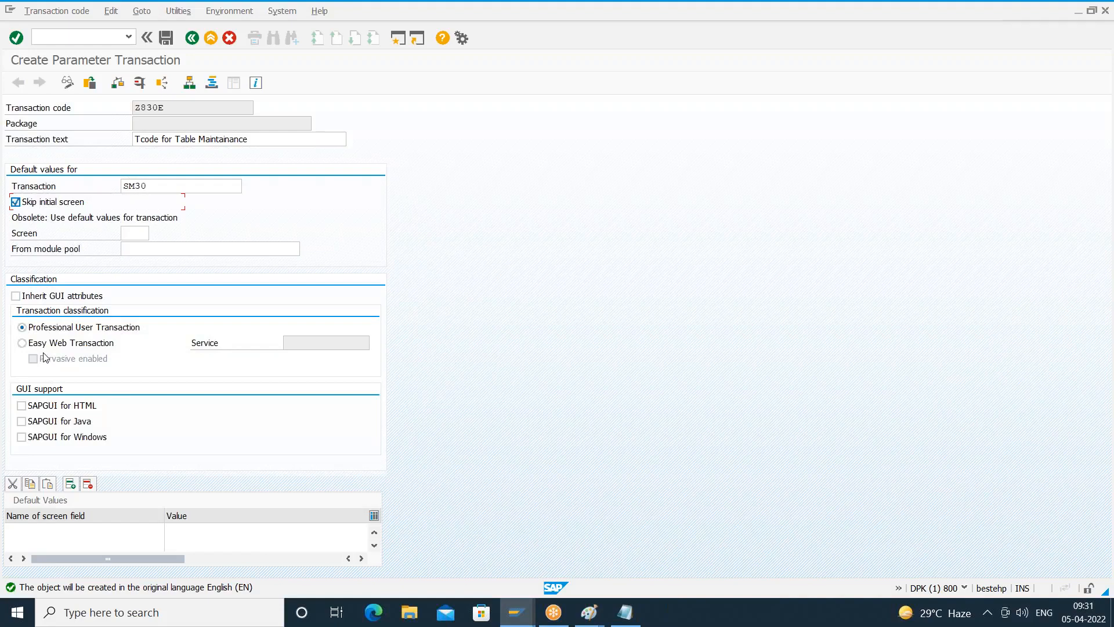
{"action": "left_click", "coordinate": [21, 406]}
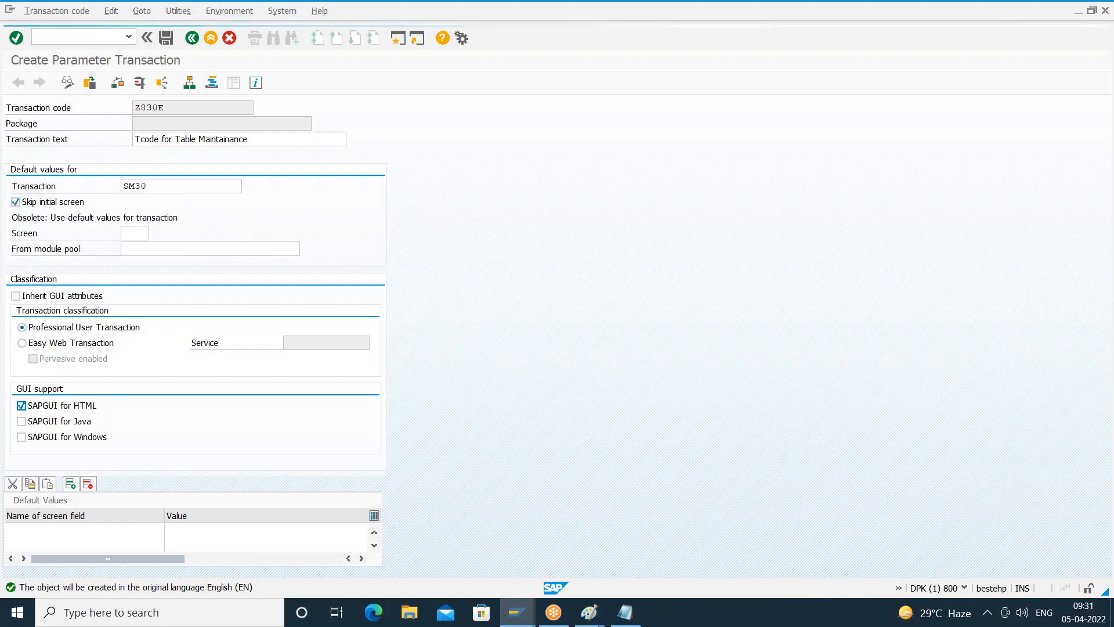
{"action": "left_click", "coordinate": [21, 437]}
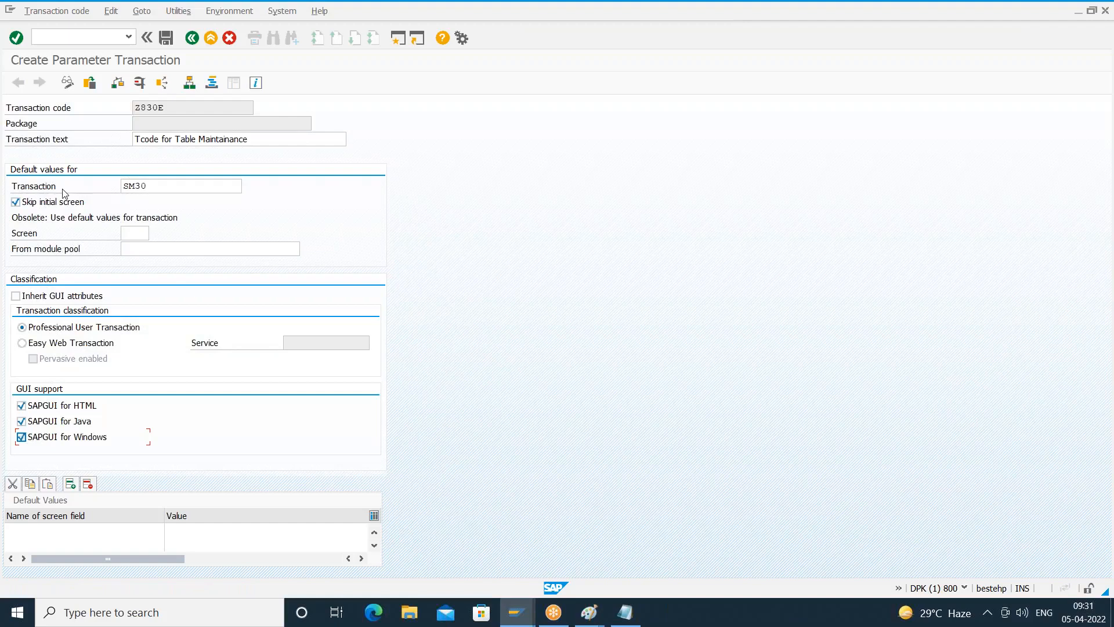
{"action": "left_click", "coordinate": [160, 186]}
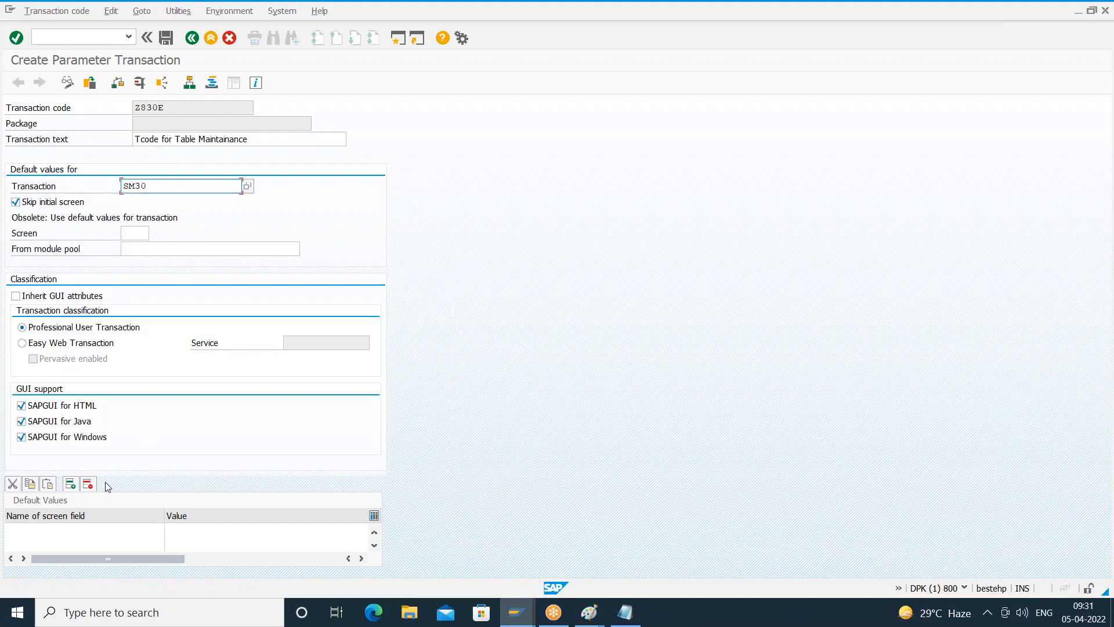
{"action": "left_click", "coordinate": [51, 531]}
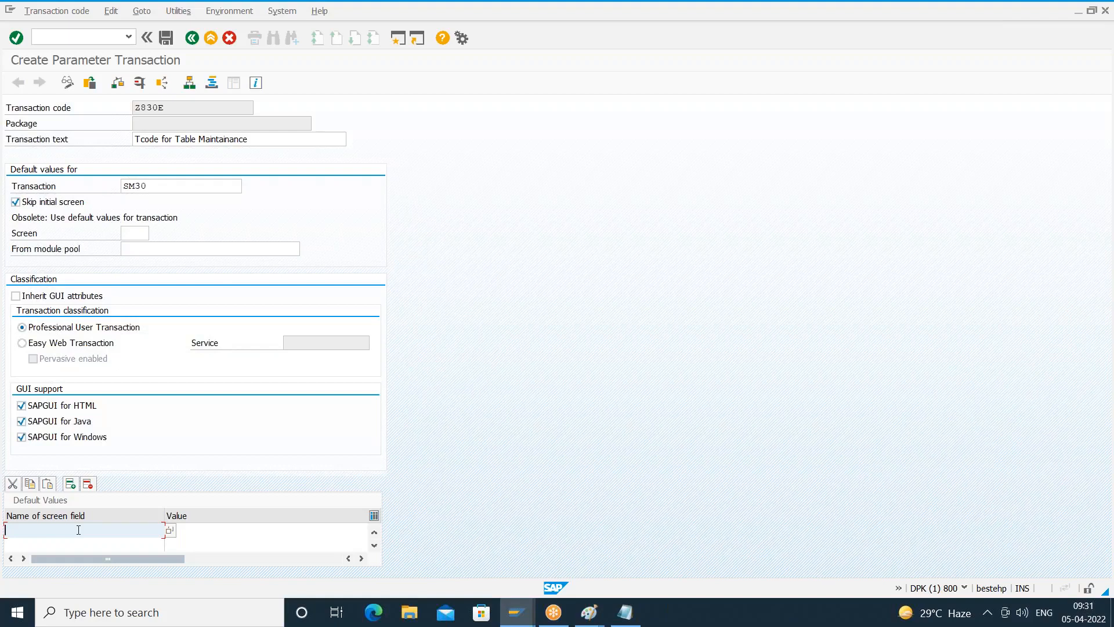
{"action": "left_click", "coordinate": [169, 531]}
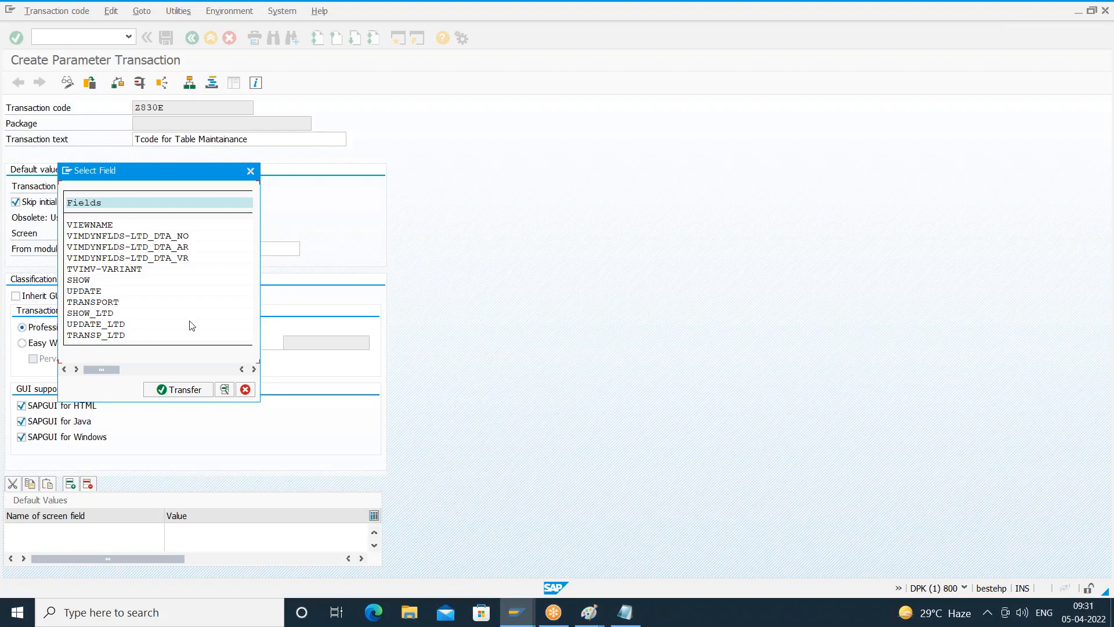
{"action": "left_click", "coordinate": [246, 389]}
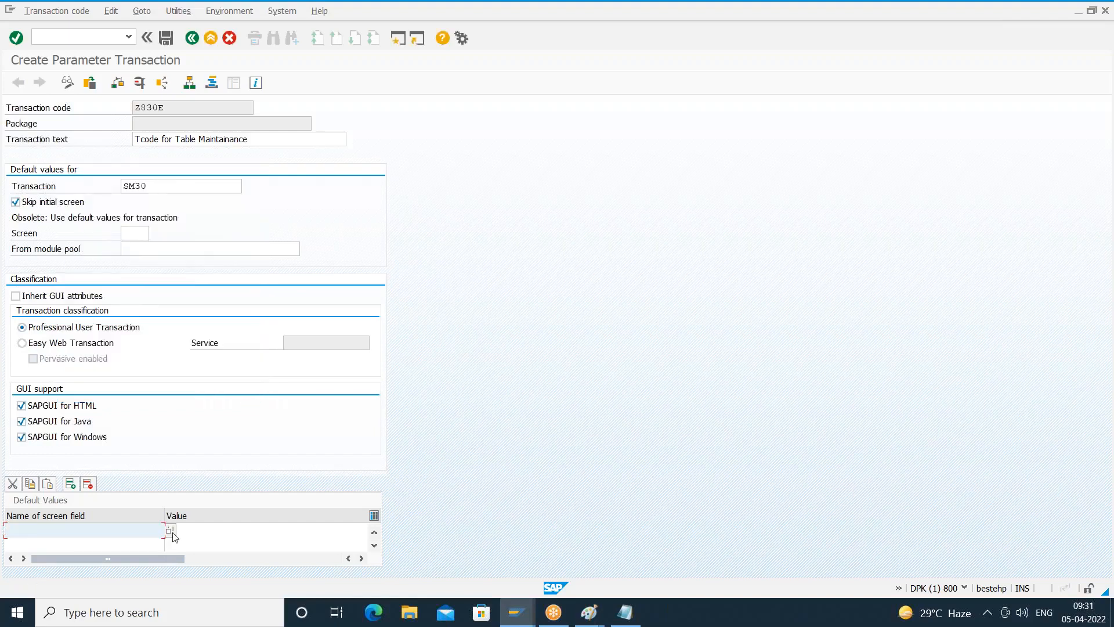
{"action": "left_click", "coordinate": [170, 531]}
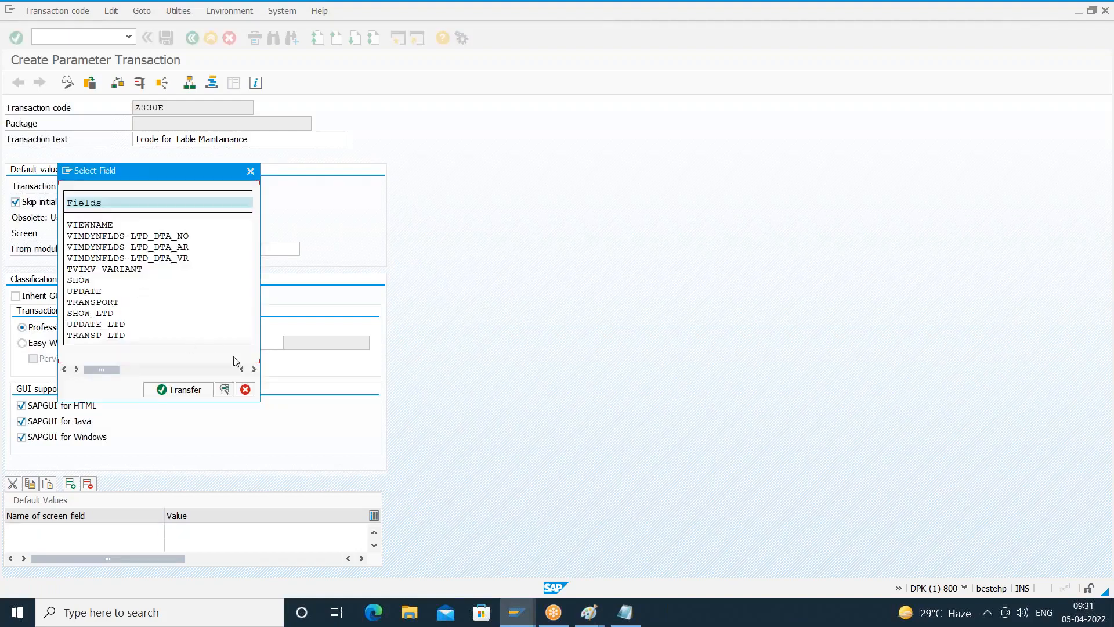
{"action": "left_click", "coordinate": [246, 390]}
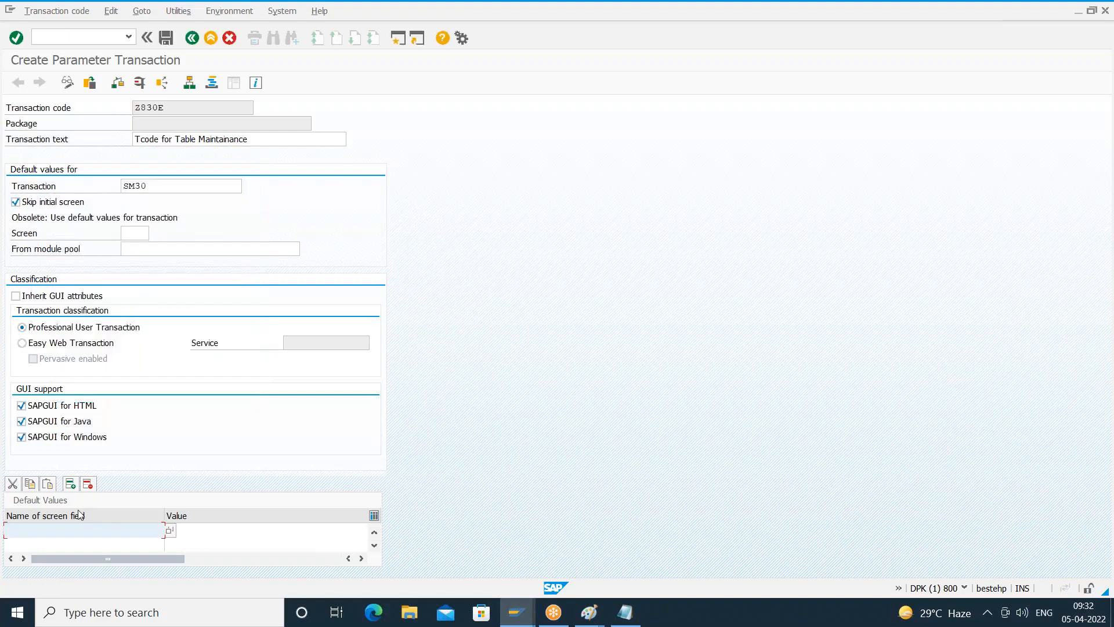
{"action": "type", "text": "VIEWNAME"}
{"action": "key", "text": "BackSpace"}
{"action": "key", "text": "BackSpace"}
{"action": "key", "text": "BackSpace"}
{"action": "key", "text": "BackSpace"}
{"action": "key", "text": "BackSpace"}
{"action": "key", "text": "BackSpace"}
{"action": "key", "text": "BackSpace"}
- Add the screen field VIEWNAME from the field selection to the default values, with the value Z830EMP
{"action": "left_click", "coordinate": [170, 533]}
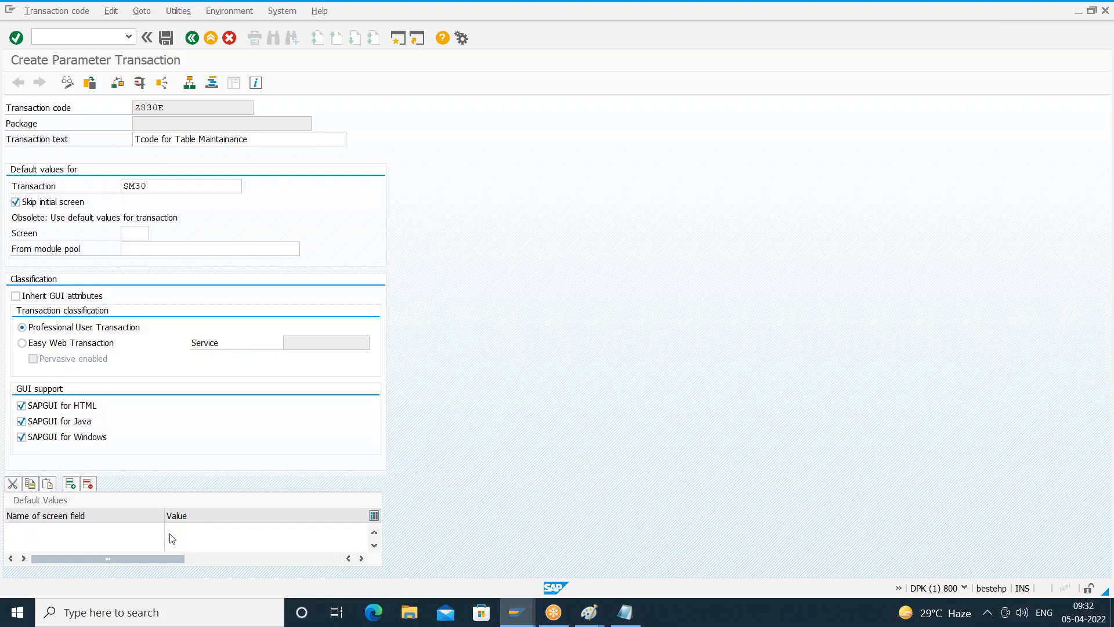
{"action": "double_click", "coordinate": [84, 225]}
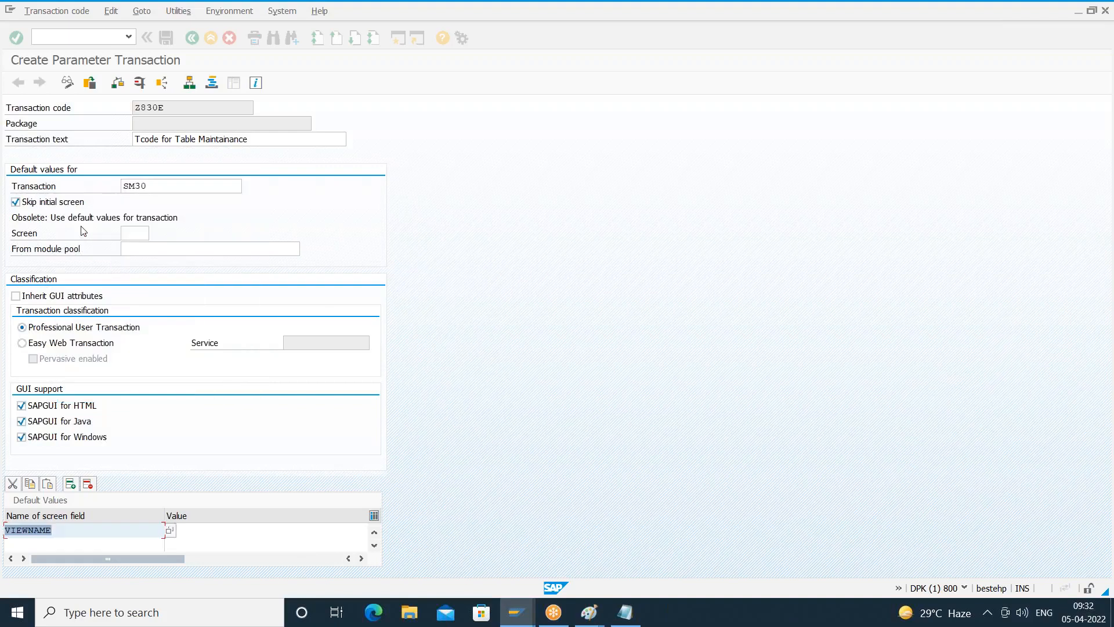
{"action": "left_click", "coordinate": [196, 533]}
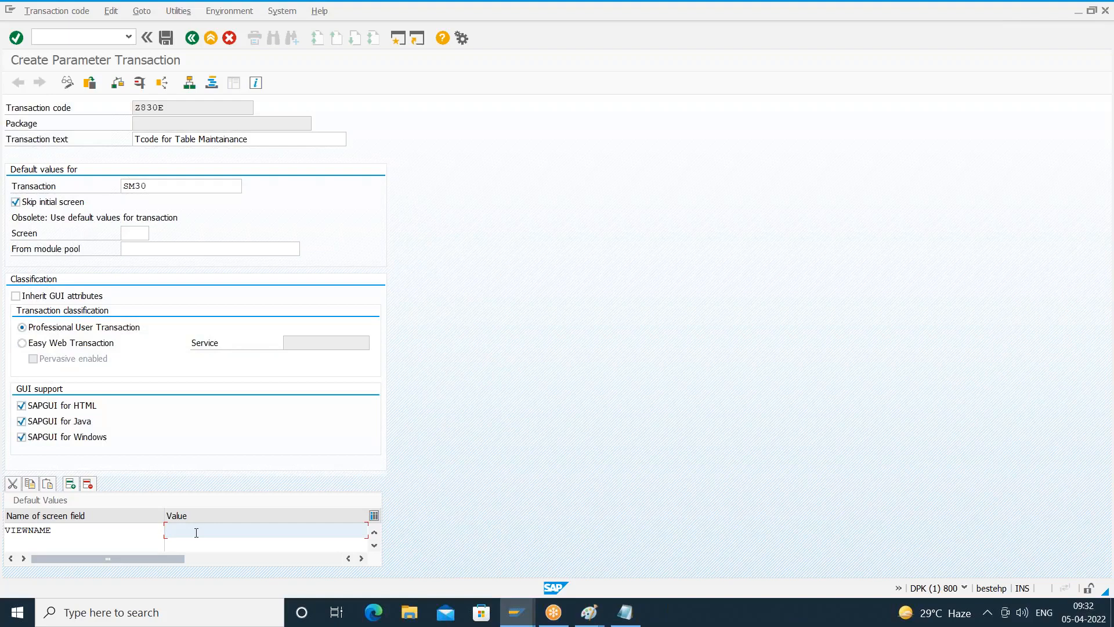
{"action": "type", "text": "Z830EMP"}
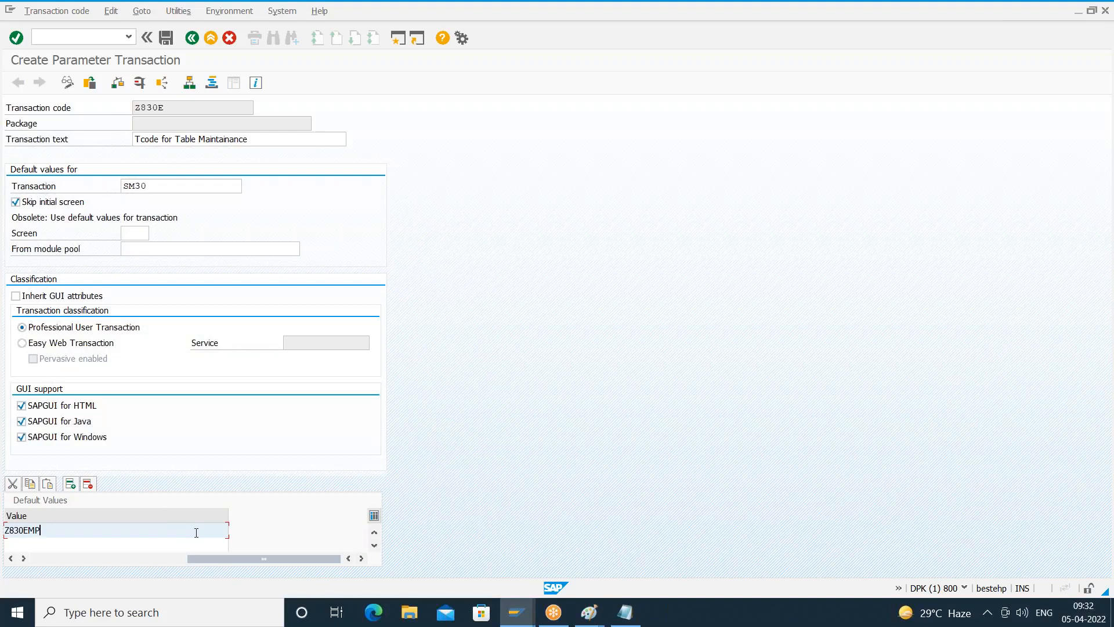
{"action": "left_click_drag", "start_coordinate": [196, 561], "coordinate": [48, 561]}
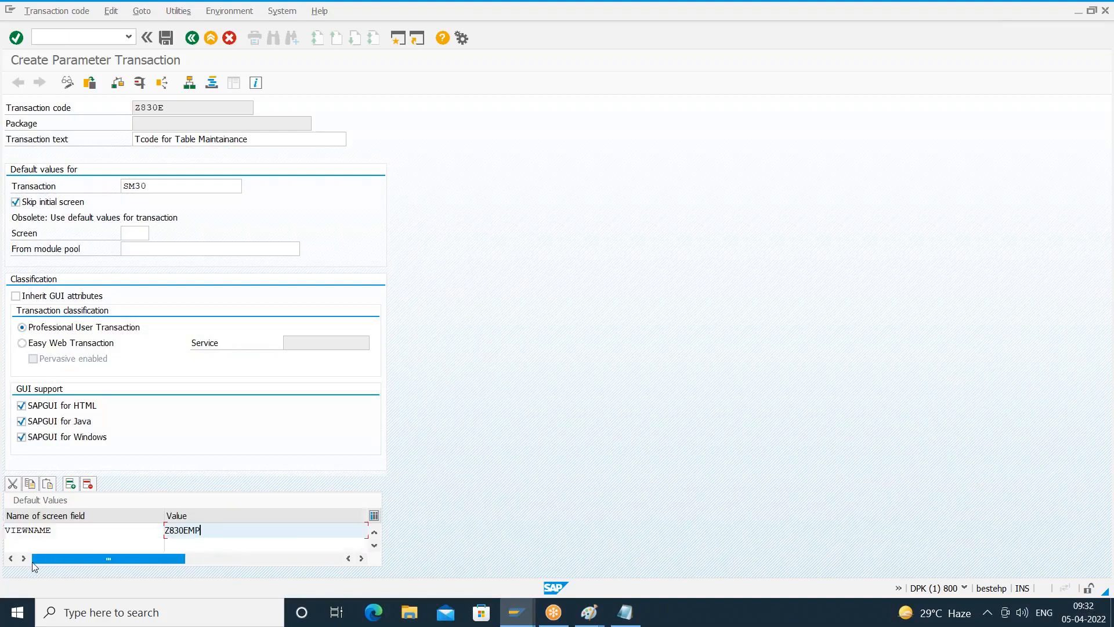
{"action": "left_click", "coordinate": [59, 534]}
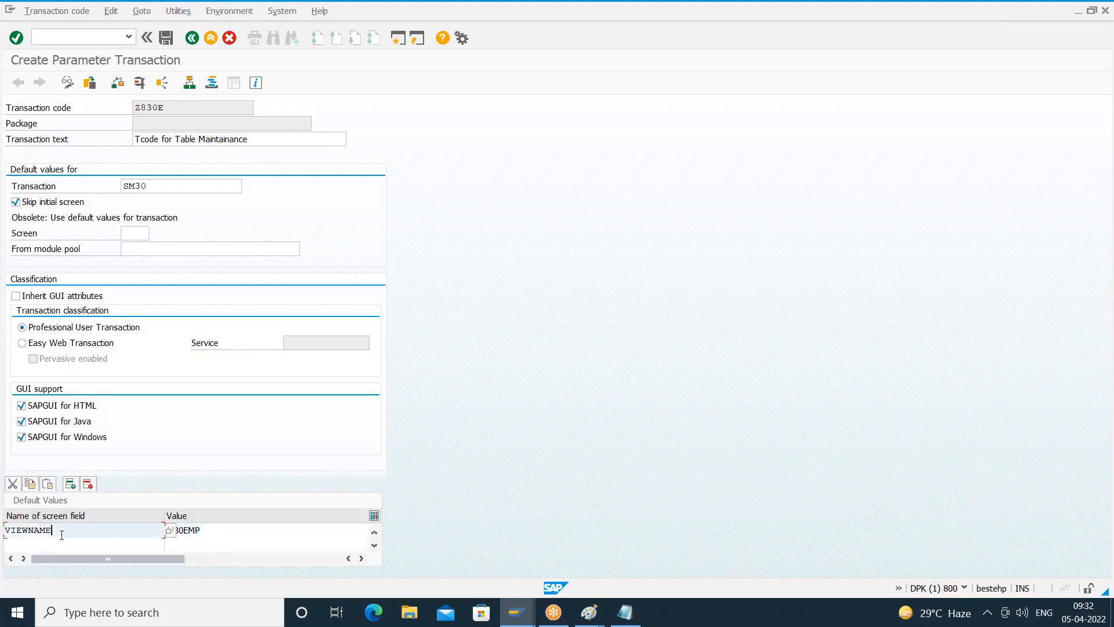
{"action": "left_click", "coordinate": [207, 529]}
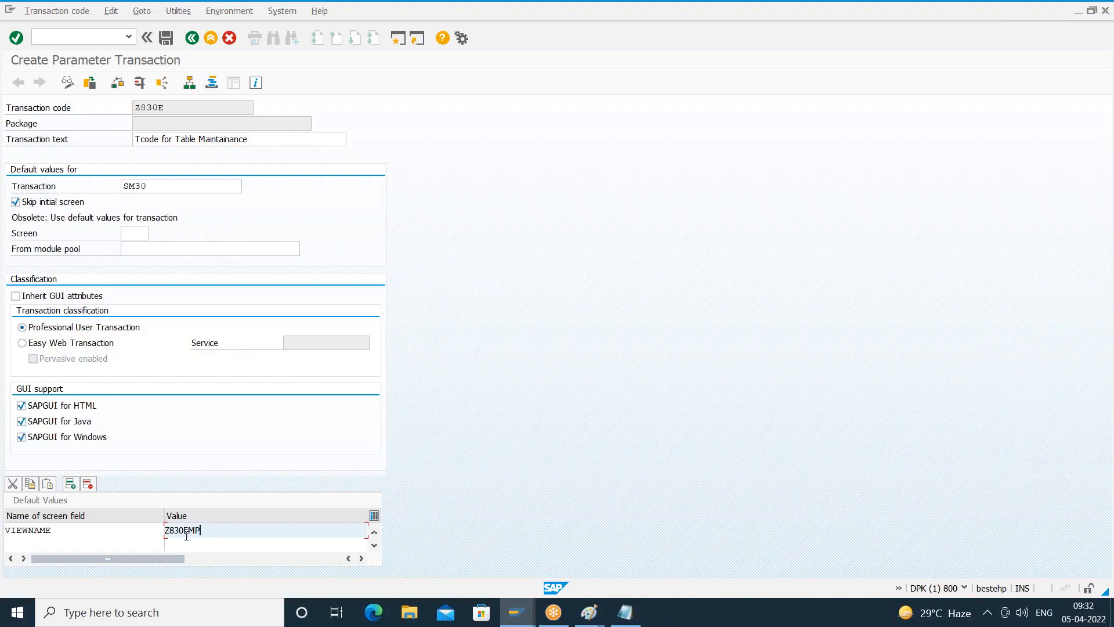
- Add the screen field UPDATE as the second default value entry and give it the value X
{"action": "left_click", "coordinate": [90, 544]}
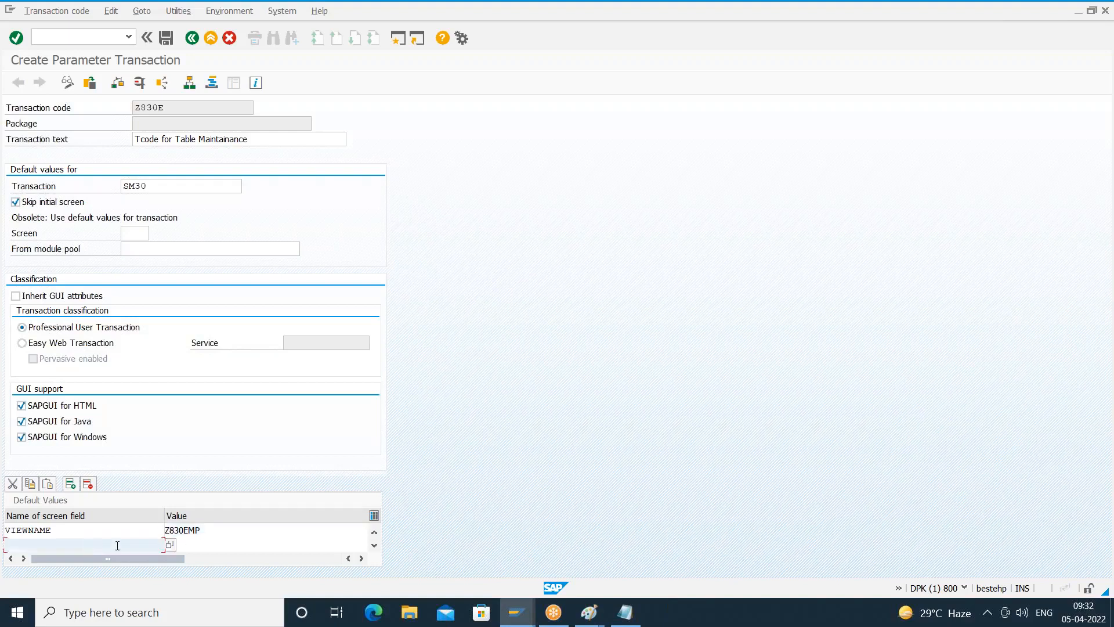
{"action": "left_click", "coordinate": [169, 543]}
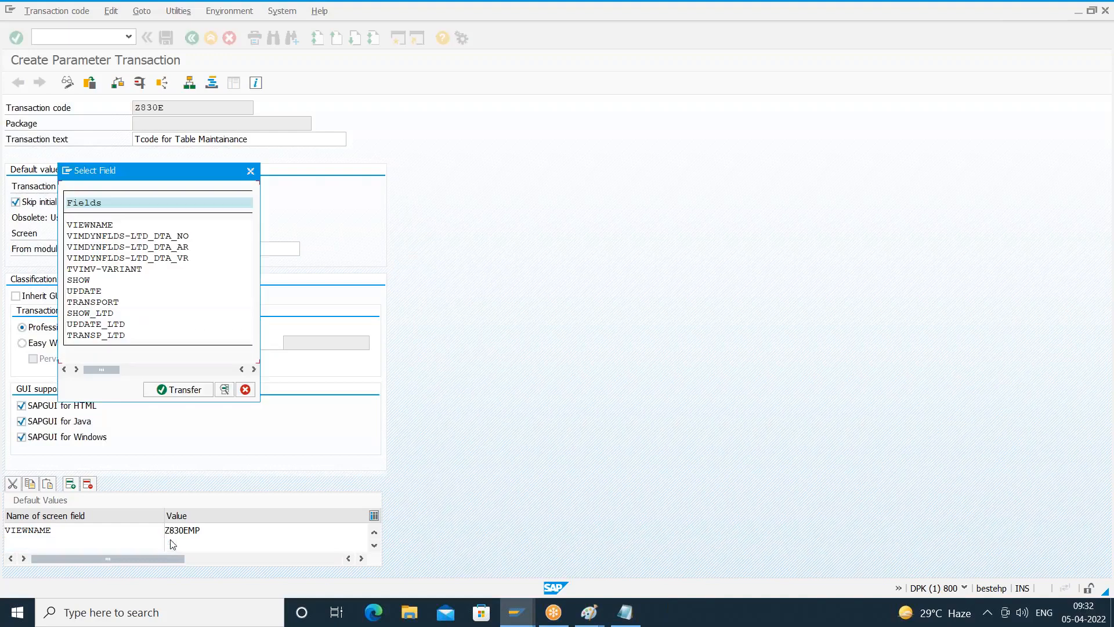
{"action": "left_click", "coordinate": [85, 293]}
{"action": "double_click", "coordinate": [86, 292]}
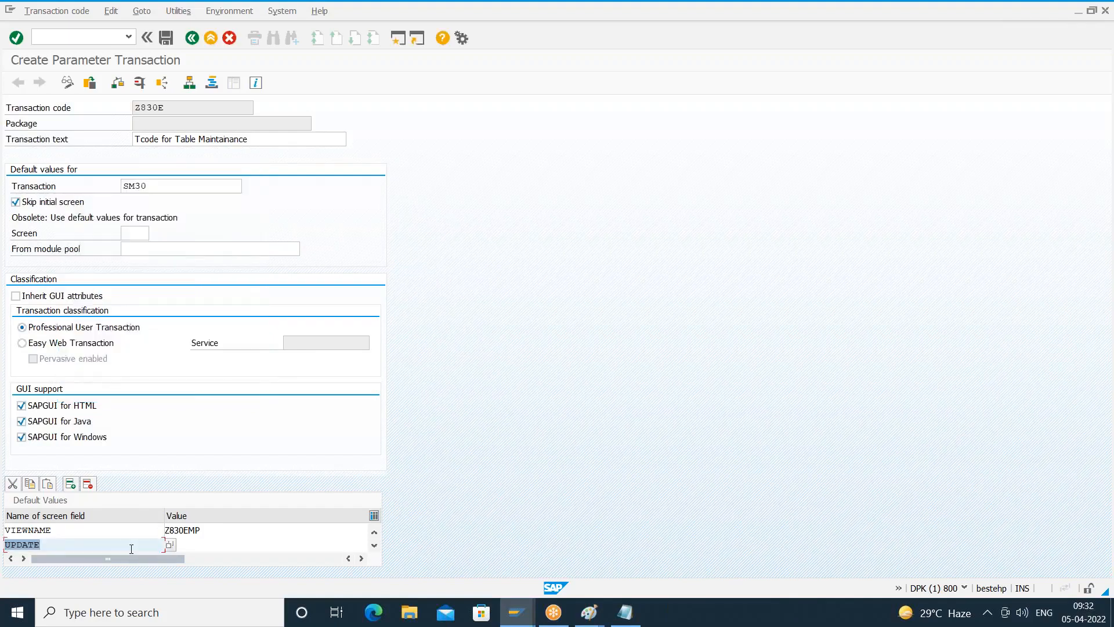
{"action": "left_click", "coordinate": [207, 546]}
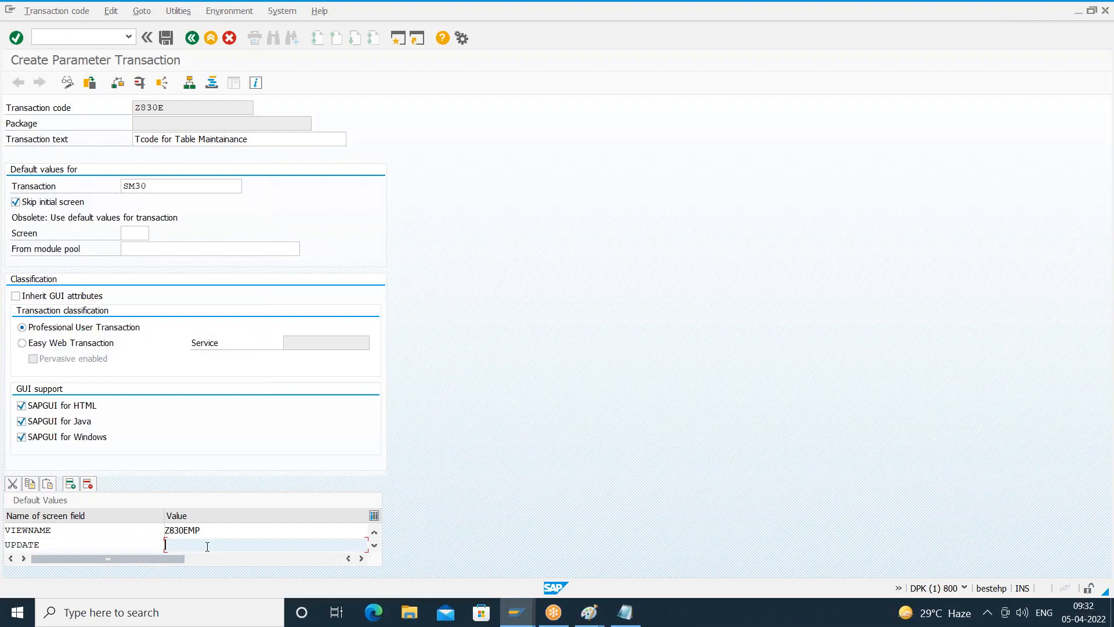
{"action": "type", "text": "X"}
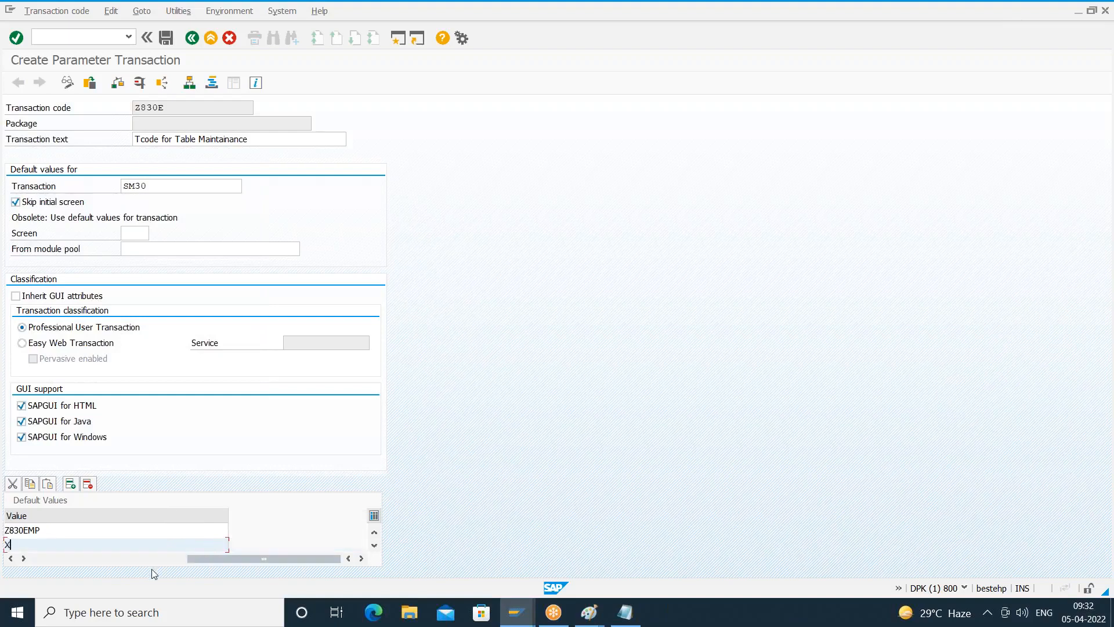
{"action": "left_click_drag", "start_coordinate": [200, 559], "coordinate": [37, 566]}
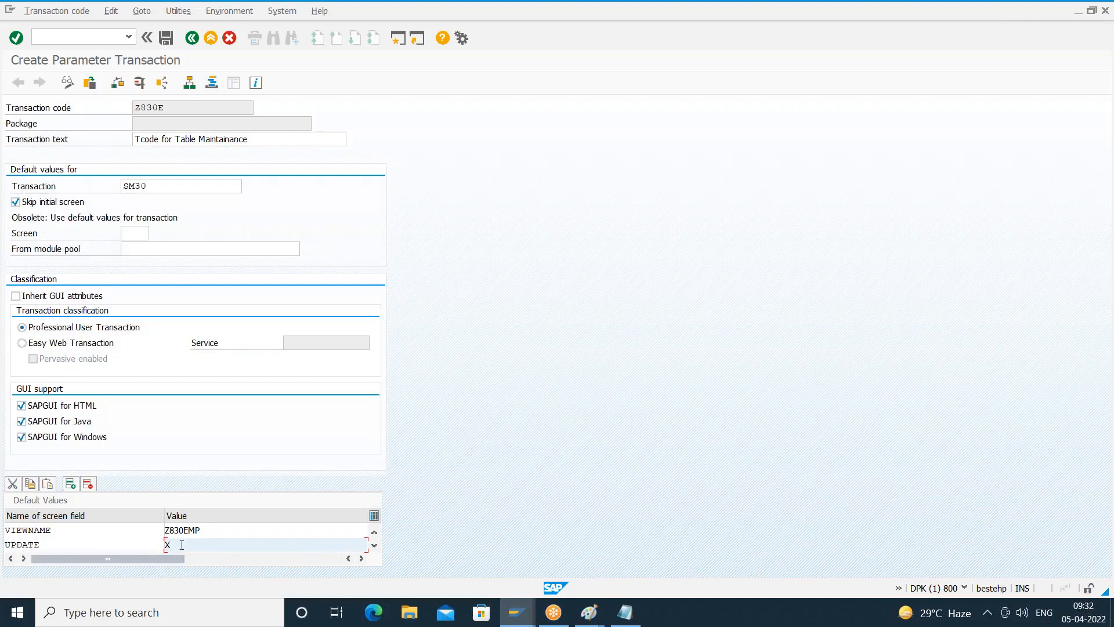
{"action": "double_click", "coordinate": [45, 544]}
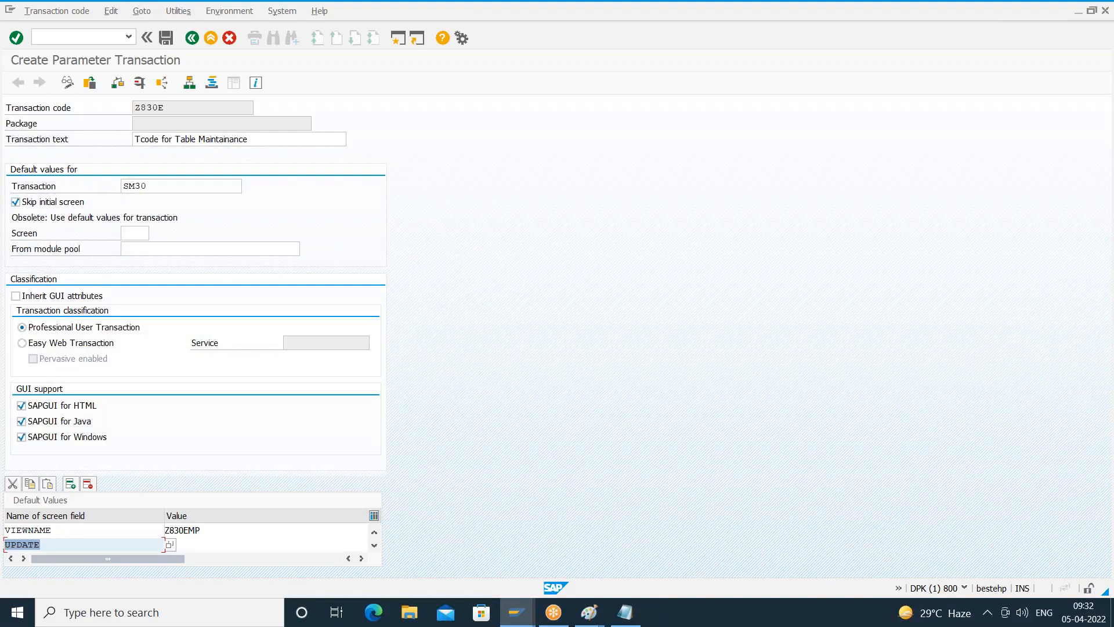
{"action": "left_click", "coordinate": [189, 547]}
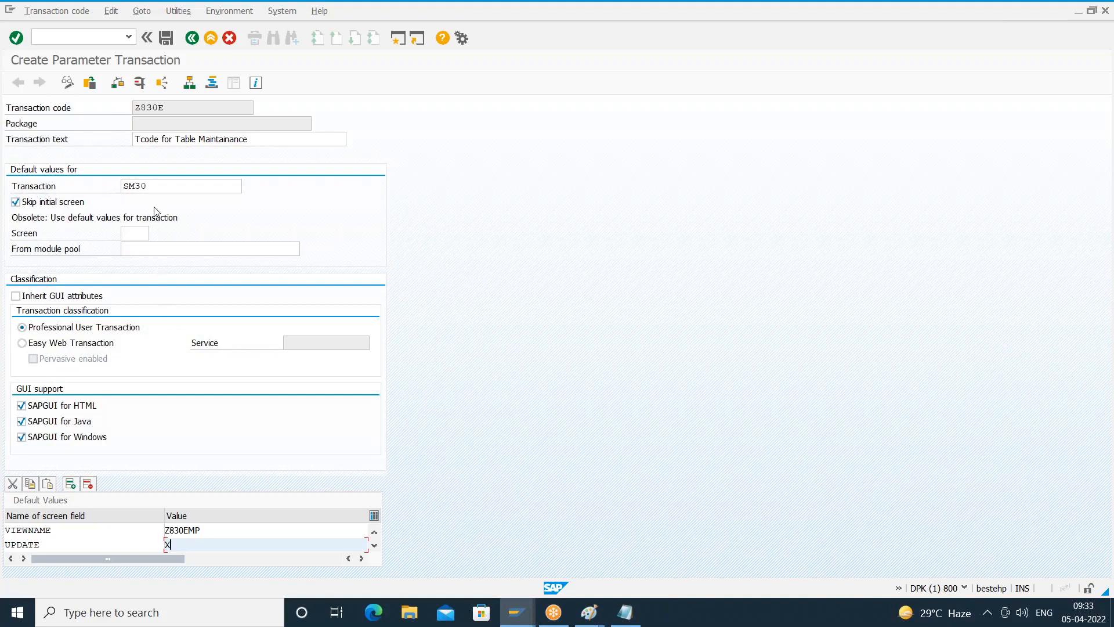
{"action": "left_click", "coordinate": [155, 187]}
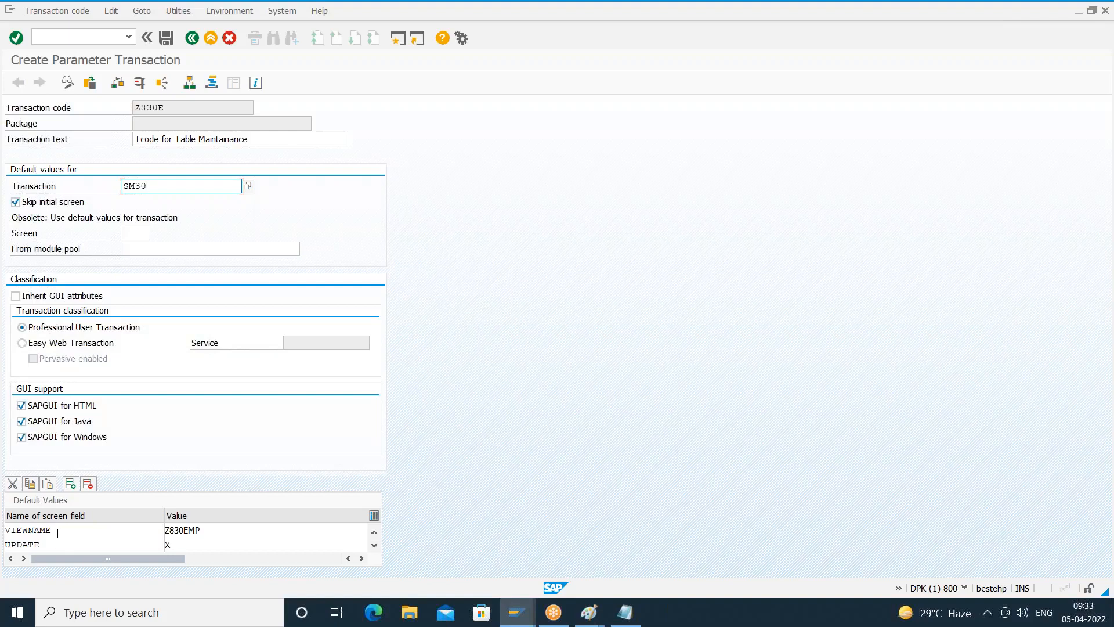
- Save parameter transaction Z830E as a local object and return to the SAP Easy Access screen
{"action": "left_click_drag", "start_coordinate": [62, 529], "coordinate": [6, 531]}
{"action": "left_click_drag", "start_coordinate": [202, 530], "coordinate": [156, 529]}
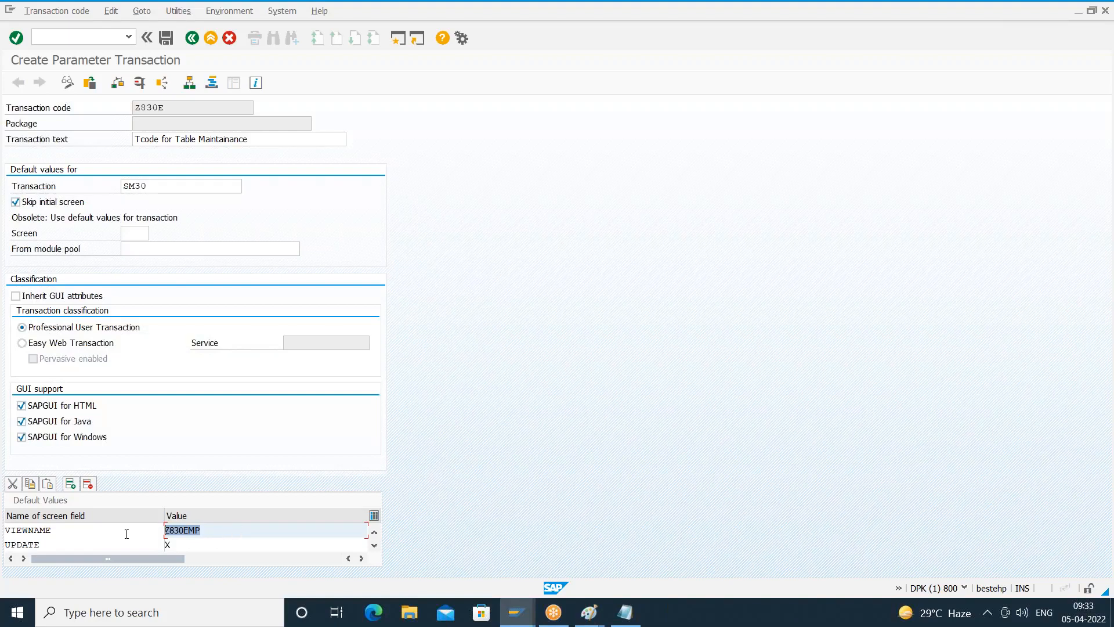
{"action": "left_click_drag", "start_coordinate": [180, 544], "coordinate": [127, 550]}
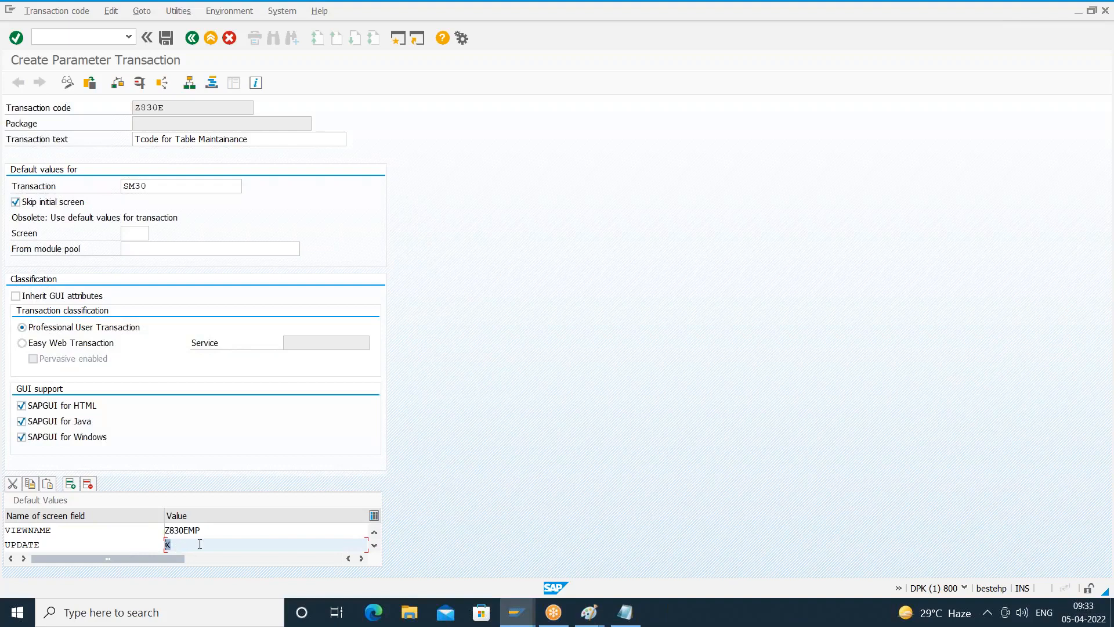
{"action": "left_click", "coordinate": [163, 39]}
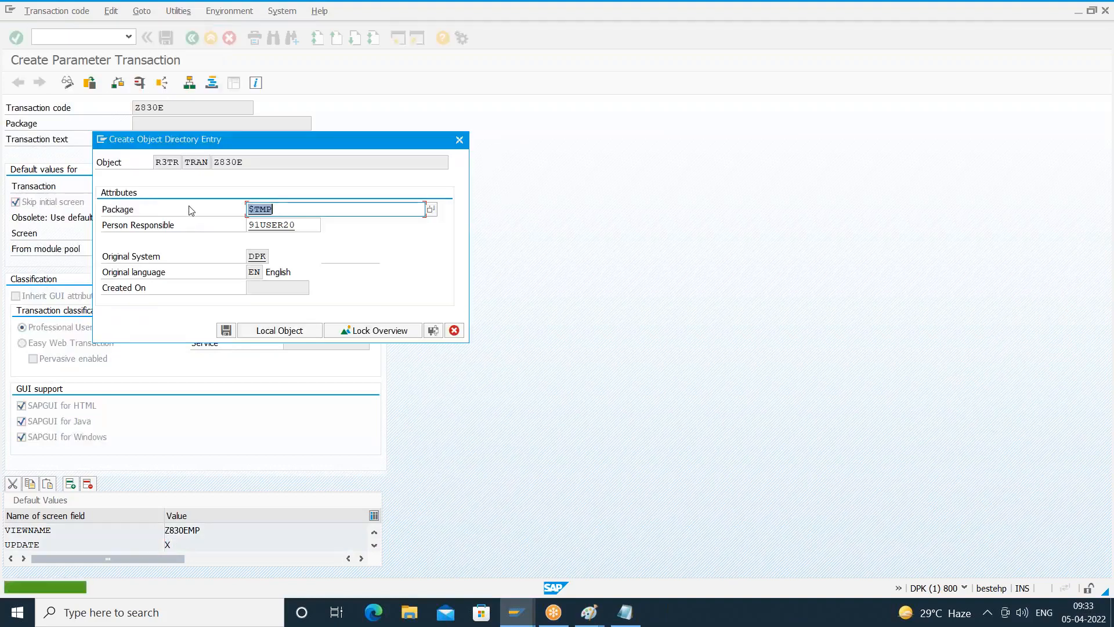
{"action": "double_click", "coordinate": [249, 163]}
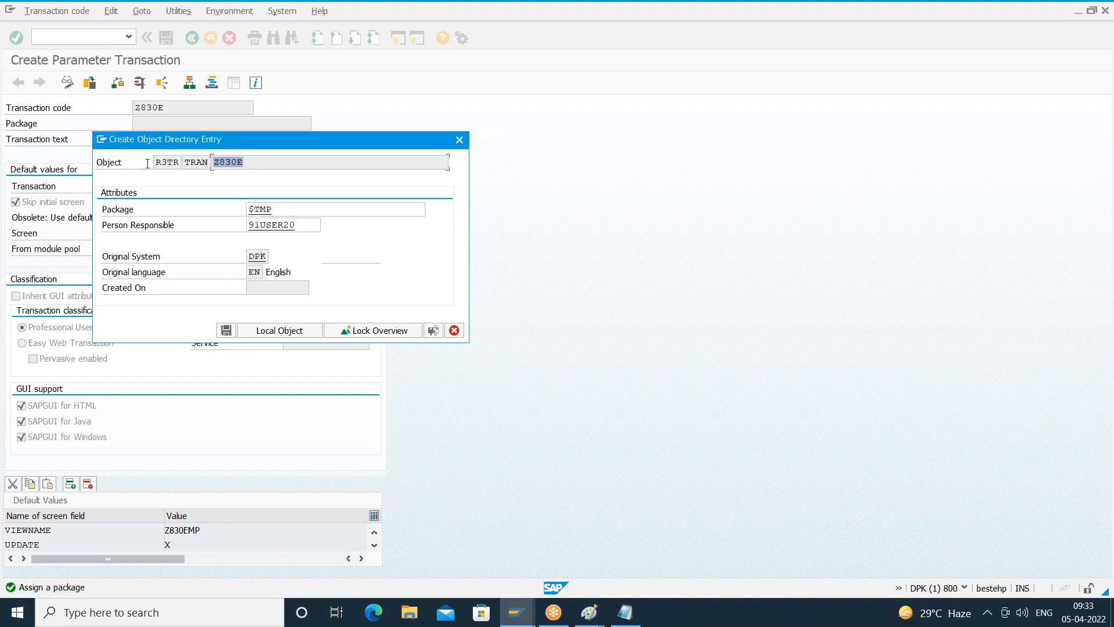
{"action": "left_click", "coordinate": [283, 331]}
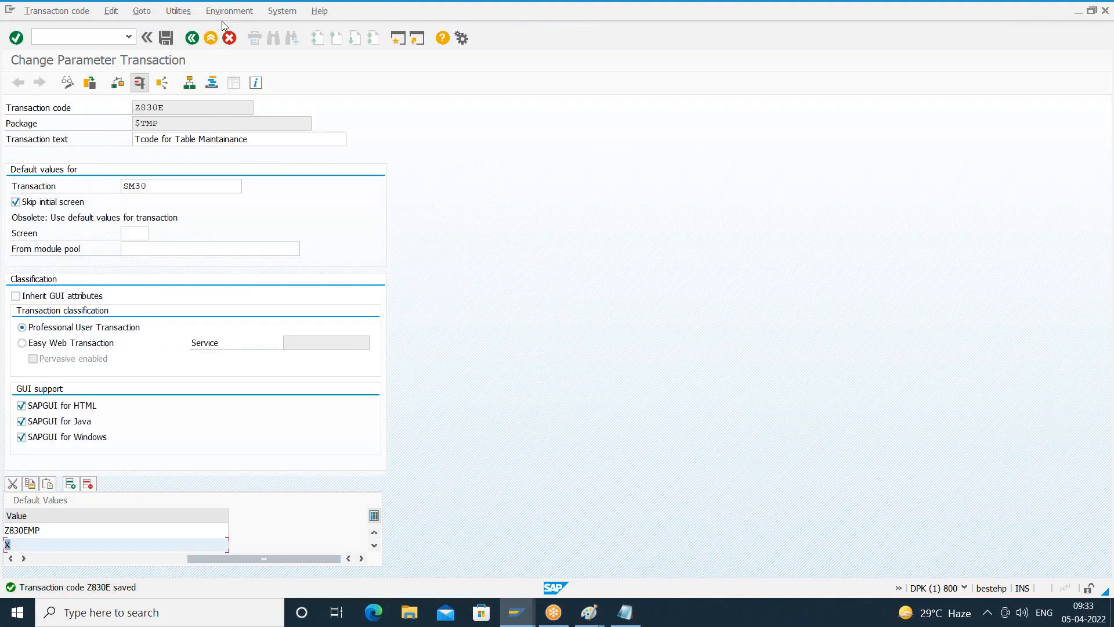
{"action": "left_click", "coordinate": [192, 39]}
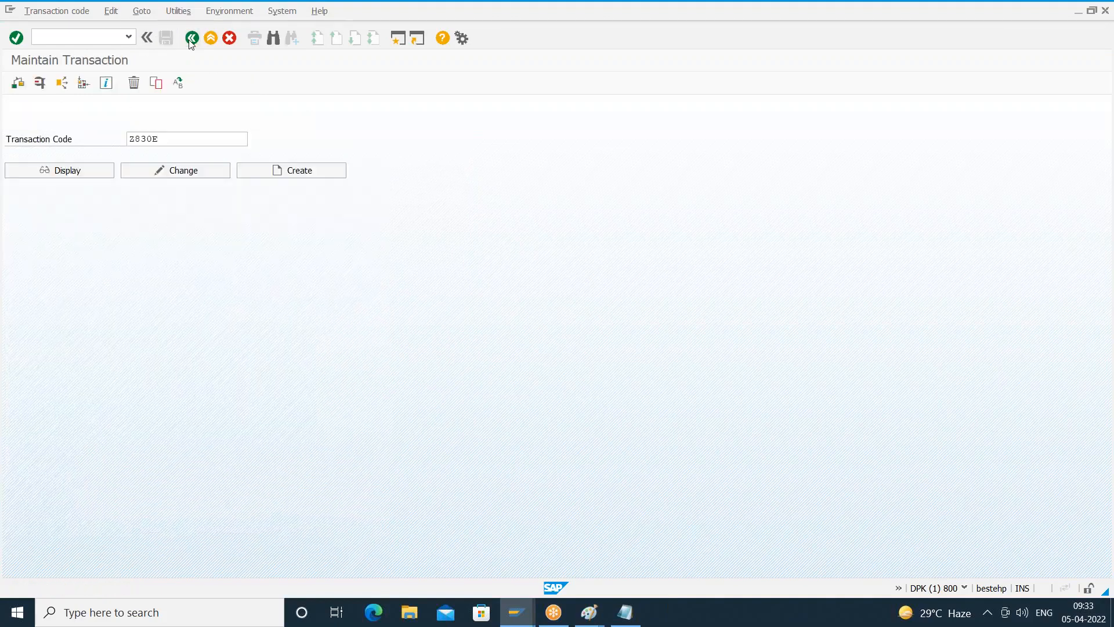
{"action": "left_click", "coordinate": [192, 40]}
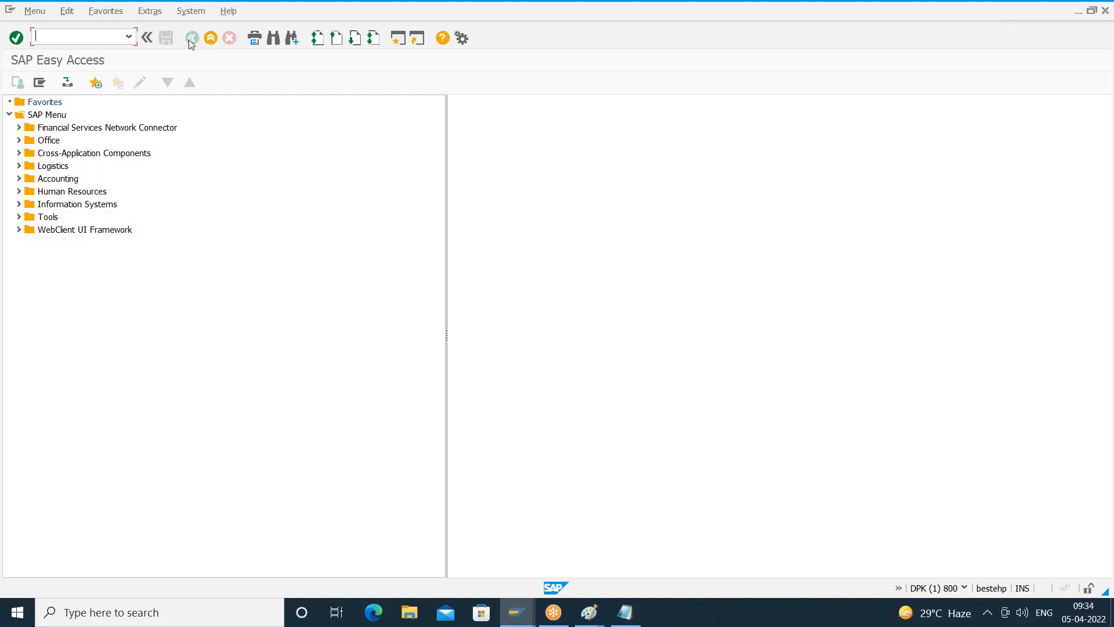
- Run transaction Z830E, acknowledge the information dialog, check the Employee Data maintenance view, and return to SAP Easy Access
{"action": "type", "text": "Z830E"}
{"action": "key", "text": "Return"}
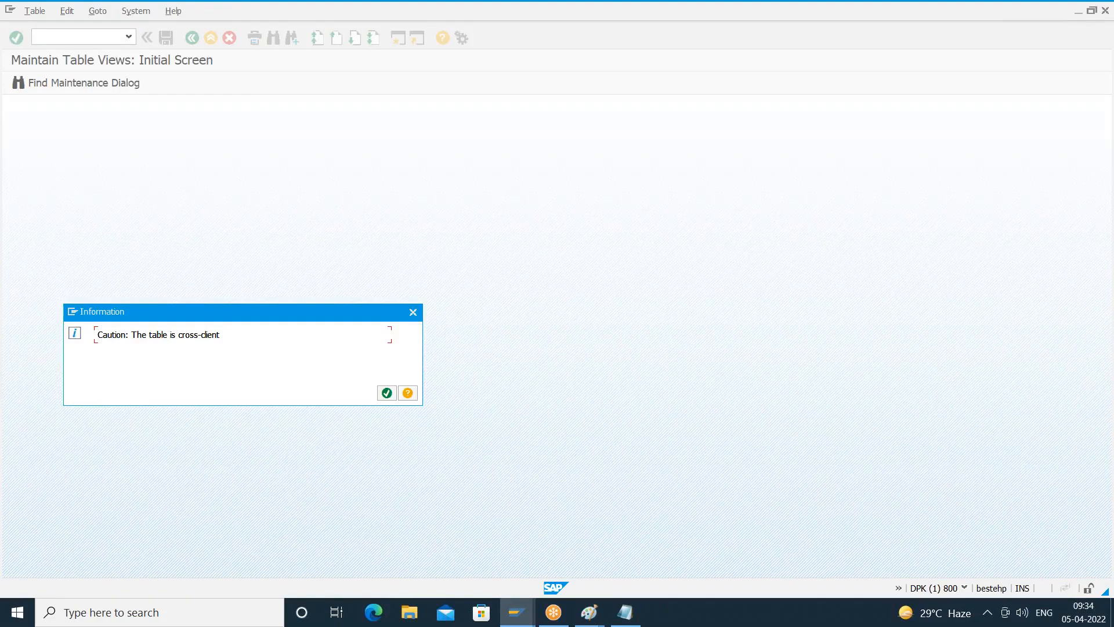
{"action": "key", "text": "Return"}
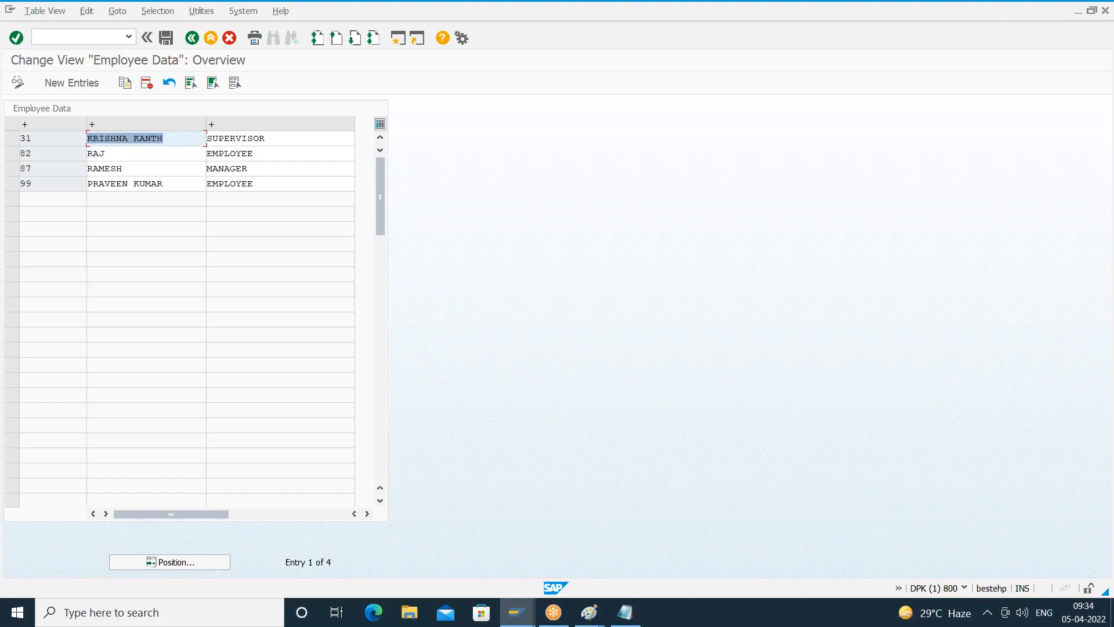
{"action": "left_click", "coordinate": [193, 39]}
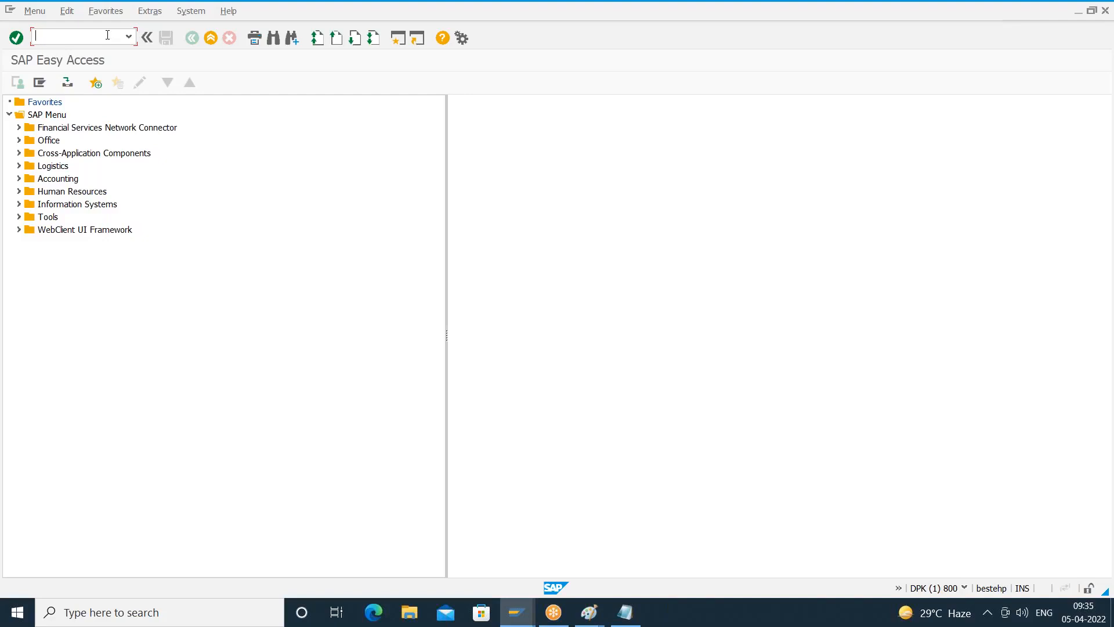
- Open the Object Navigator with SE80 and locate screen 0001 among the screens of function group Z830TMFGROUP
{"action": "type", "text": "SE80"}
{"action": "key", "text": "Return"}
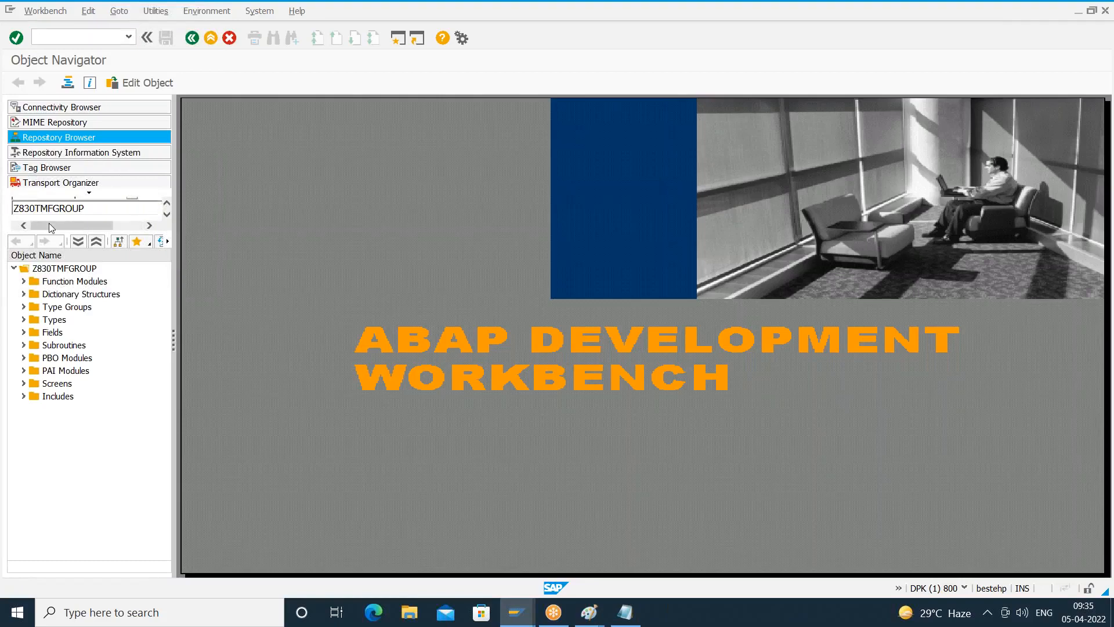
{"action": "left_click", "coordinate": [88, 213]}
{"action": "left_click", "coordinate": [23, 384]}
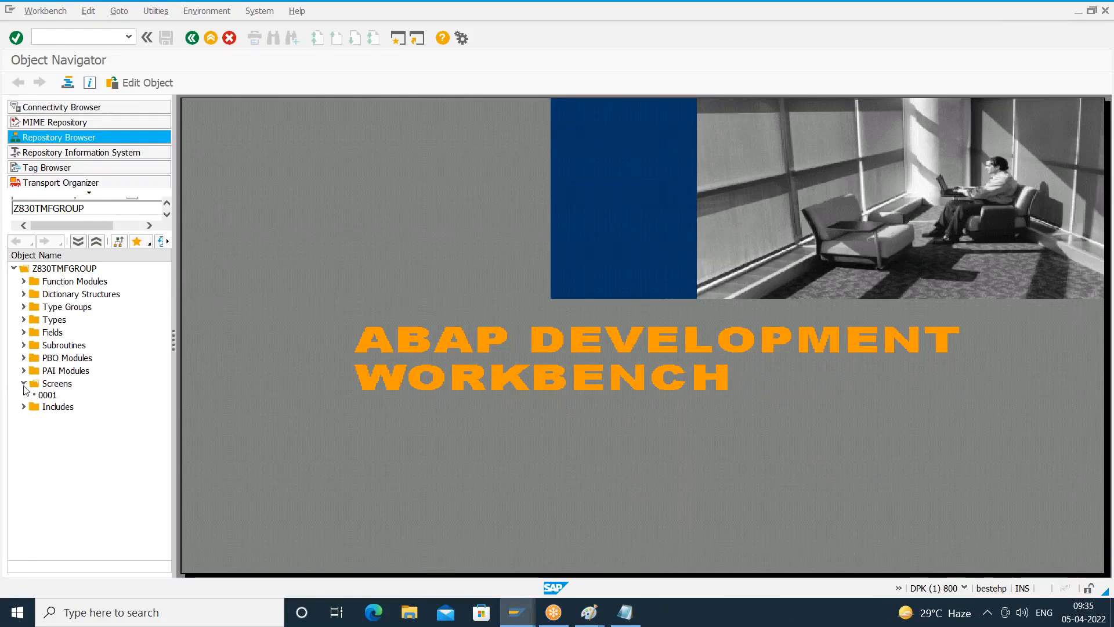
{"action": "left_click", "coordinate": [54, 397]}
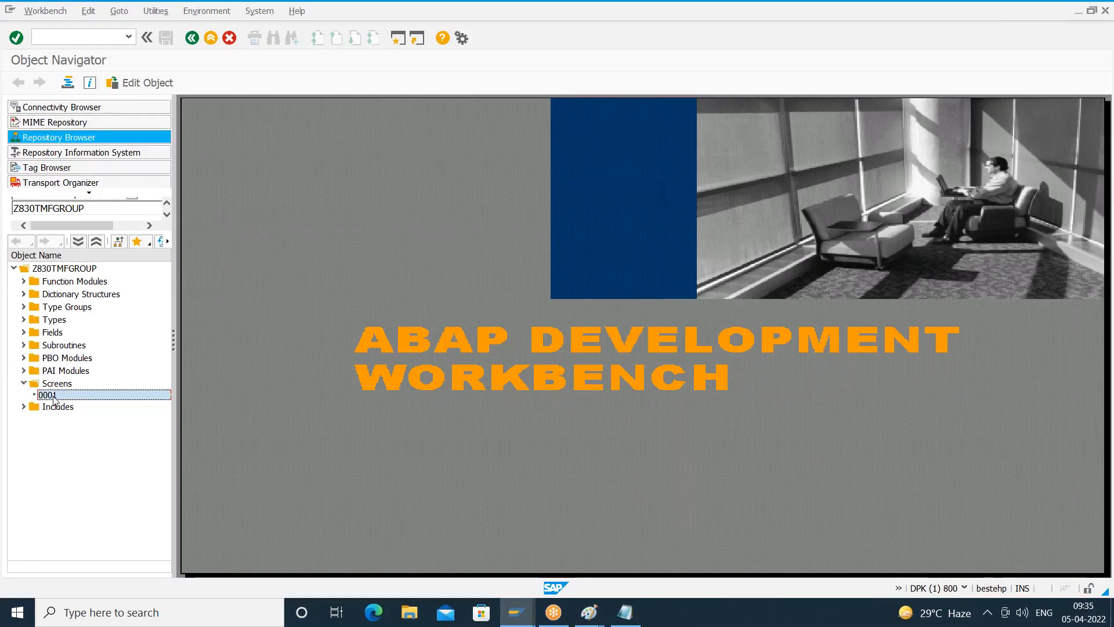
- Examine the includes, subroutines and function modules of function group Z830TMFGROUP, and leave the Object Navigator
{"action": "left_click", "coordinate": [26, 408]}
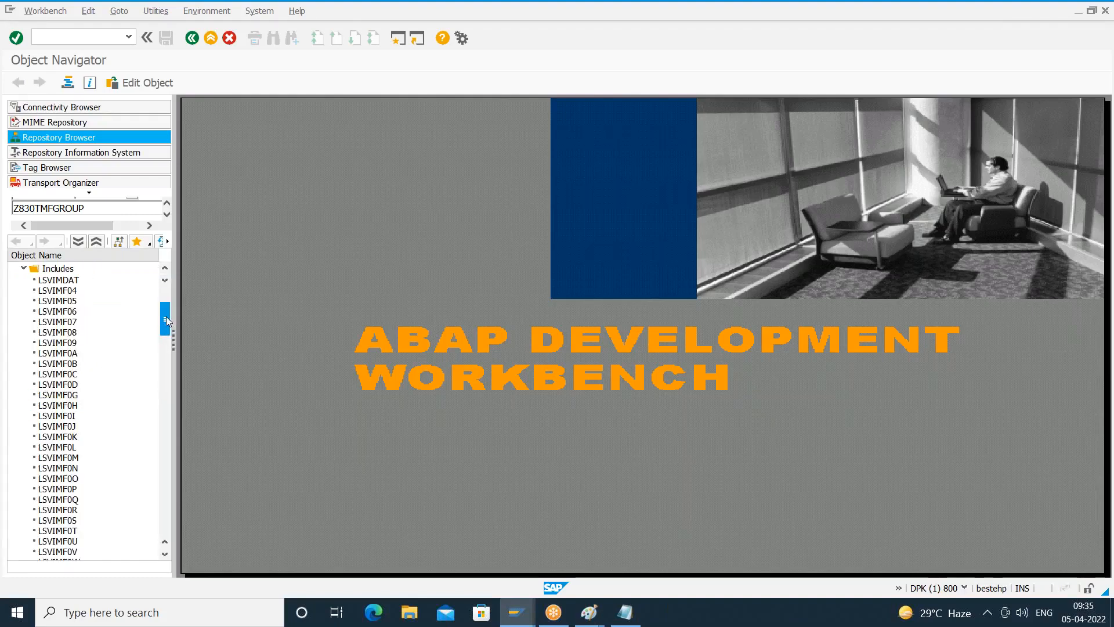
{"action": "scroll", "coordinate": [166, 320], "scroll_direction": "up", "scroll_amount": 4}
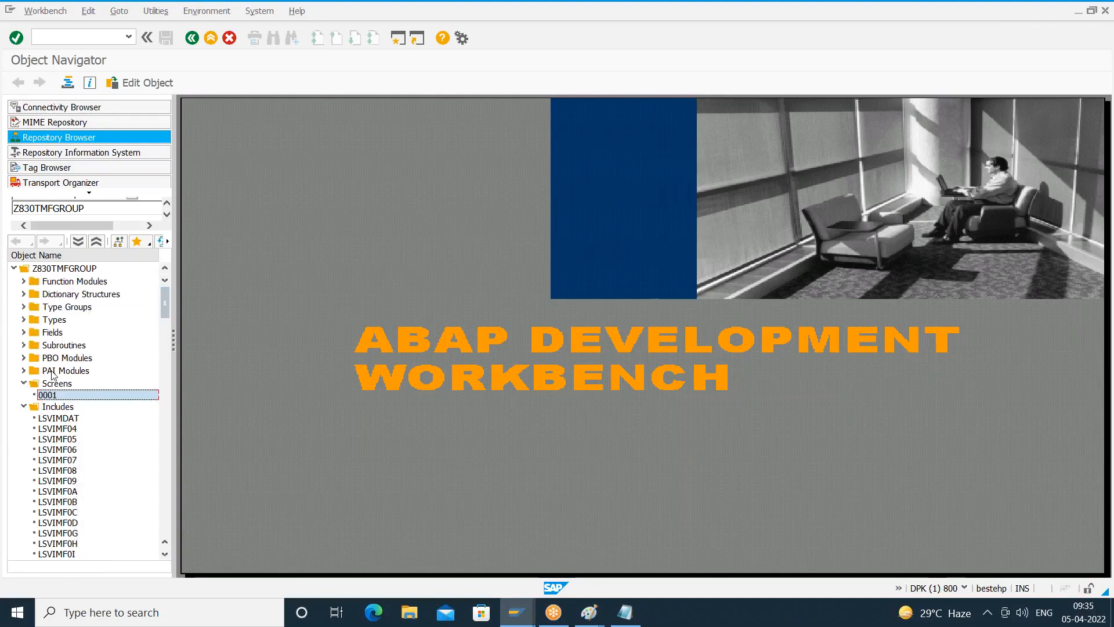
{"action": "left_click", "coordinate": [23, 407]}
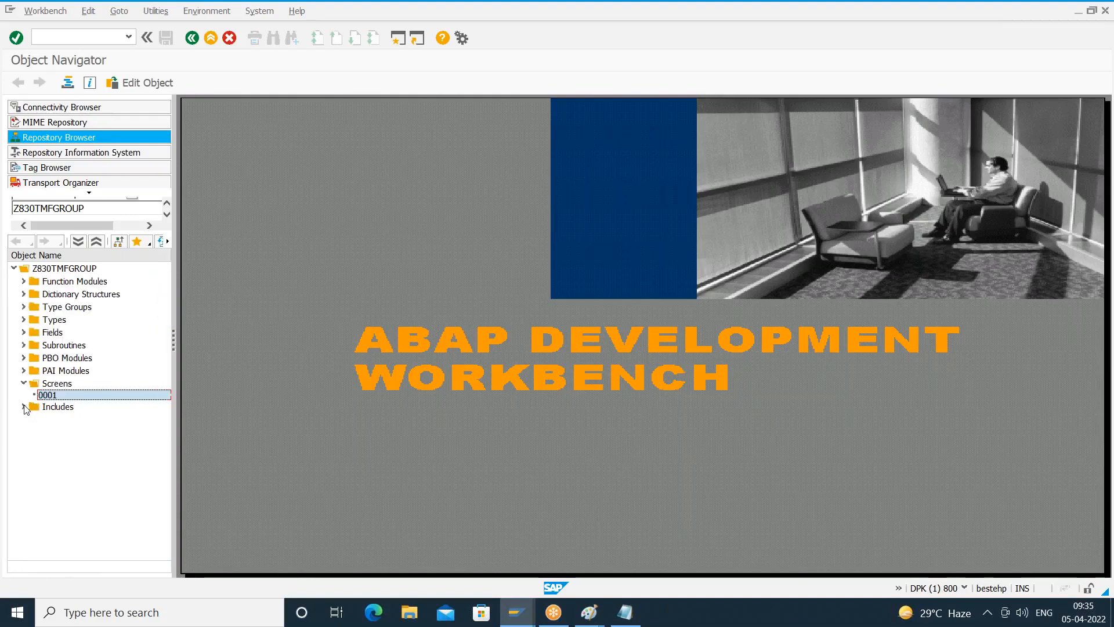
{"action": "left_click", "coordinate": [24, 345]}
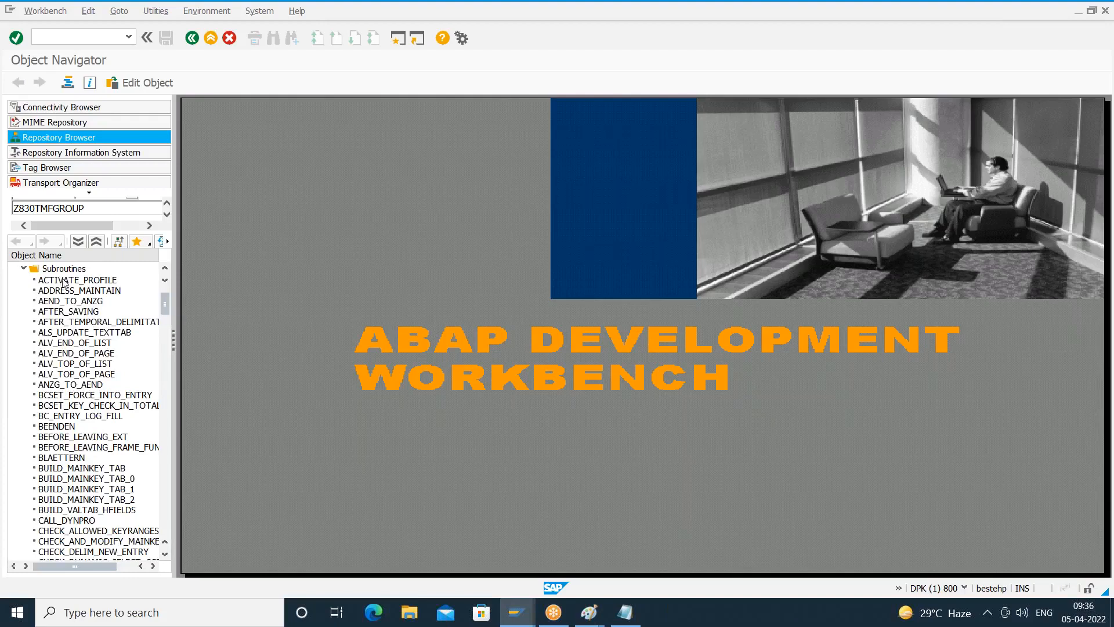
{"action": "left_click", "coordinate": [23, 268]}
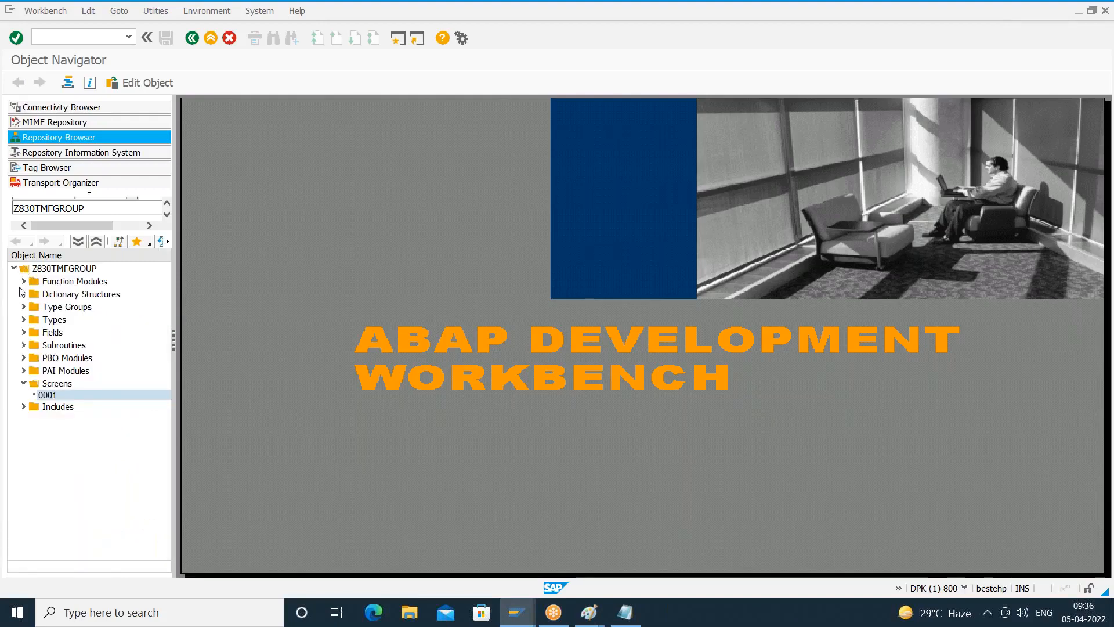
{"action": "left_click", "coordinate": [23, 281]}
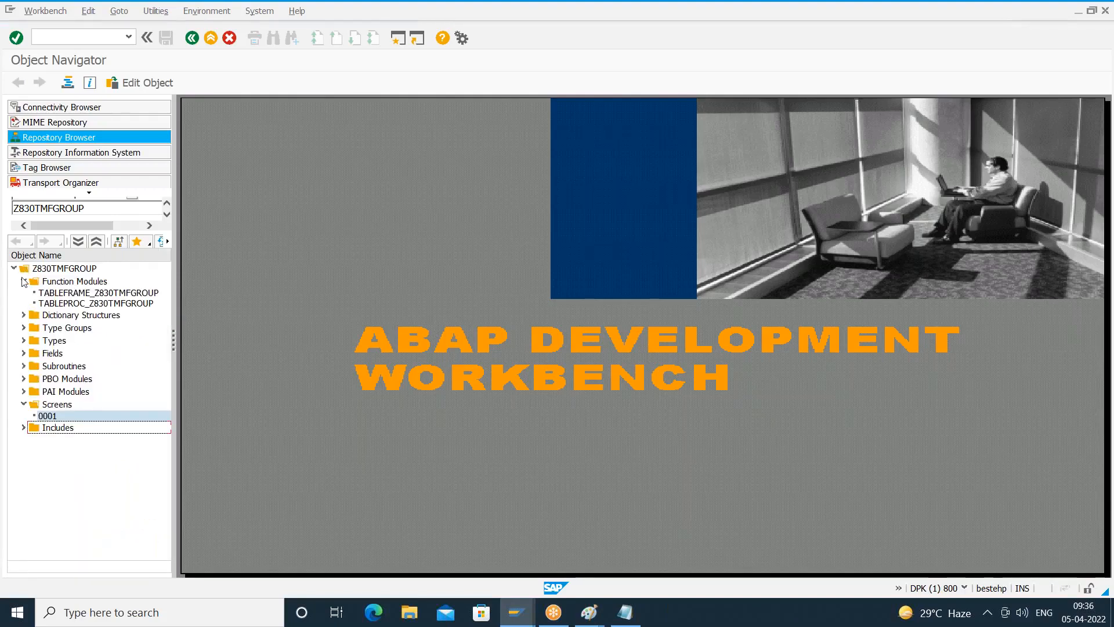
{"action": "left_click", "coordinate": [22, 281]}
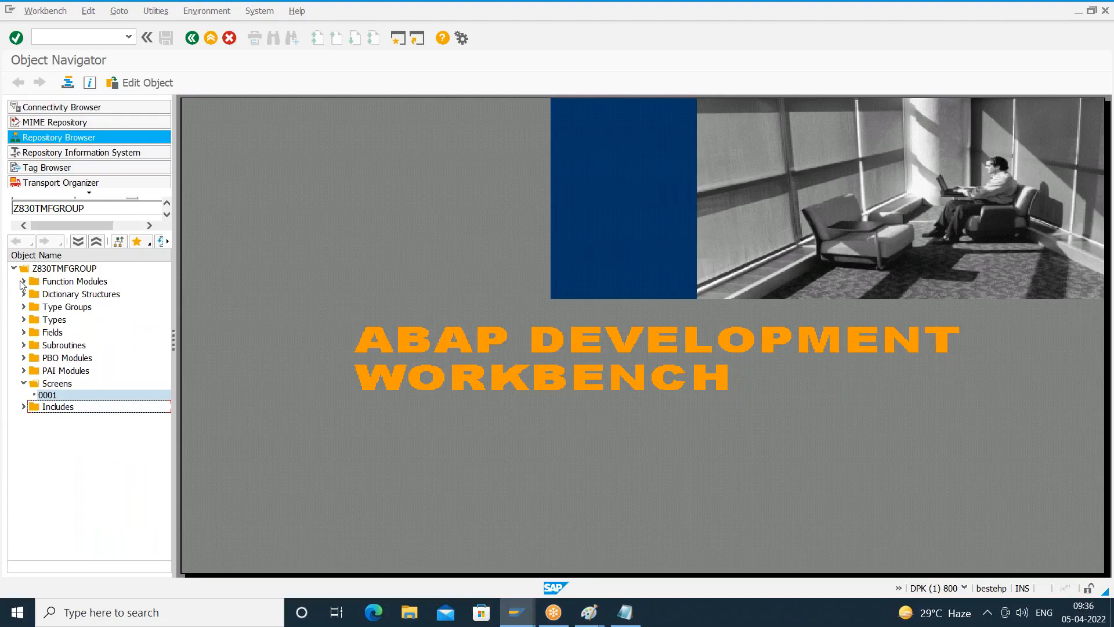
{"action": "left_click", "coordinate": [192, 38]}
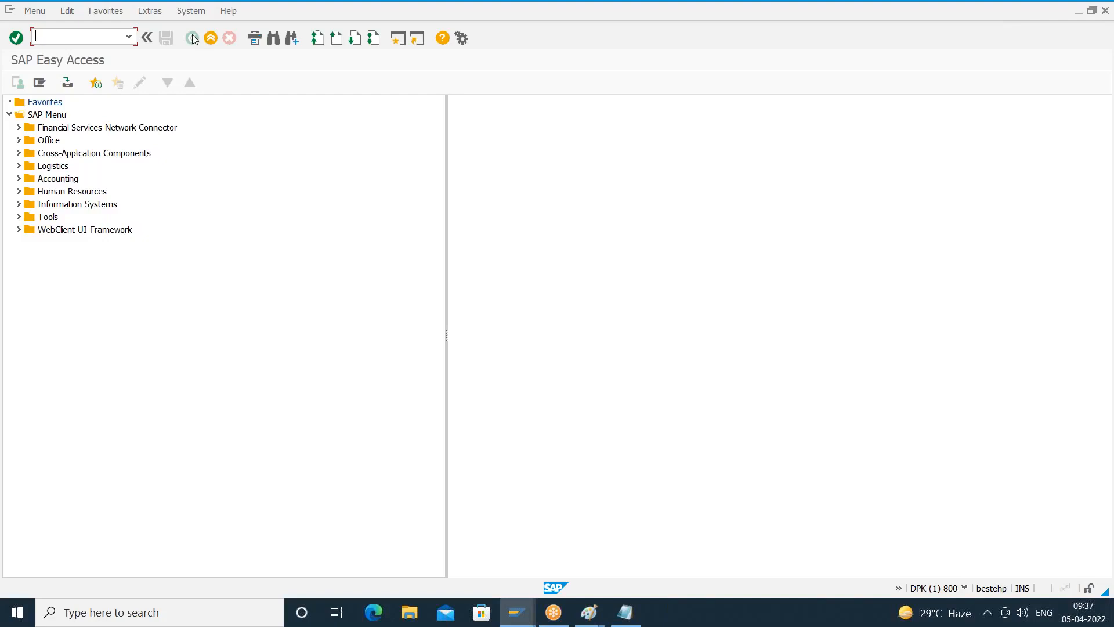
- Open transaction SE11 and display the dictionary definition of table KNA1
{"action": "type", "text": "se11"}
{"action": "key", "text": "Return"}
{"action": "type", "text": "kna1"}
{"action": "key", "text": "F7"}
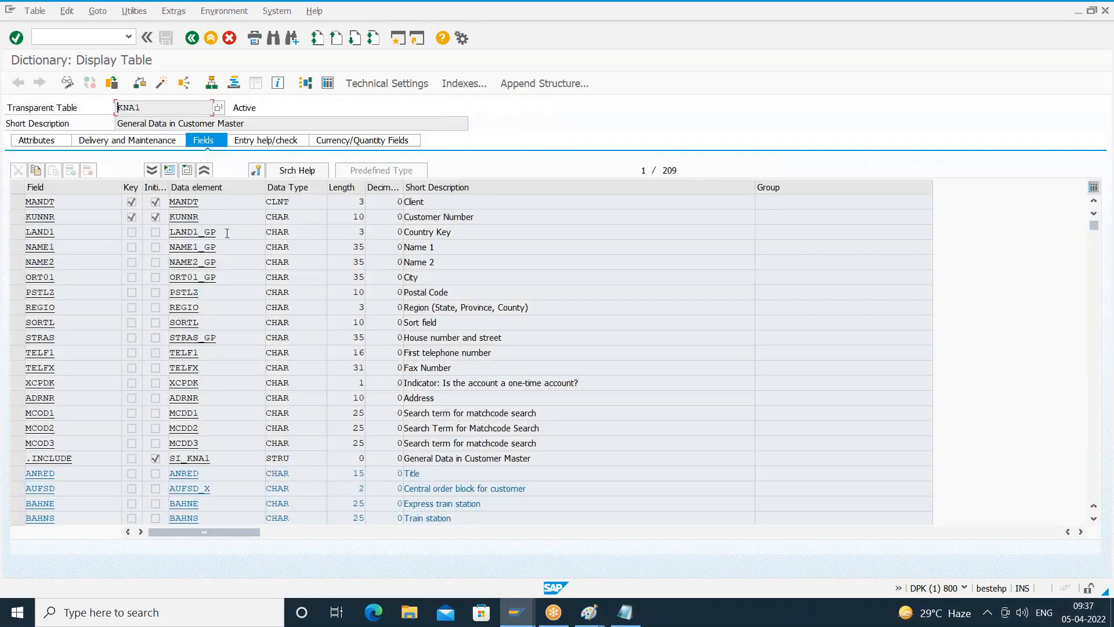
- Inspect the data elements assigned to the KNA1 fields, including KUNNR, PSTLZ and SORTL
{"action": "double_click", "coordinate": [204, 218]}
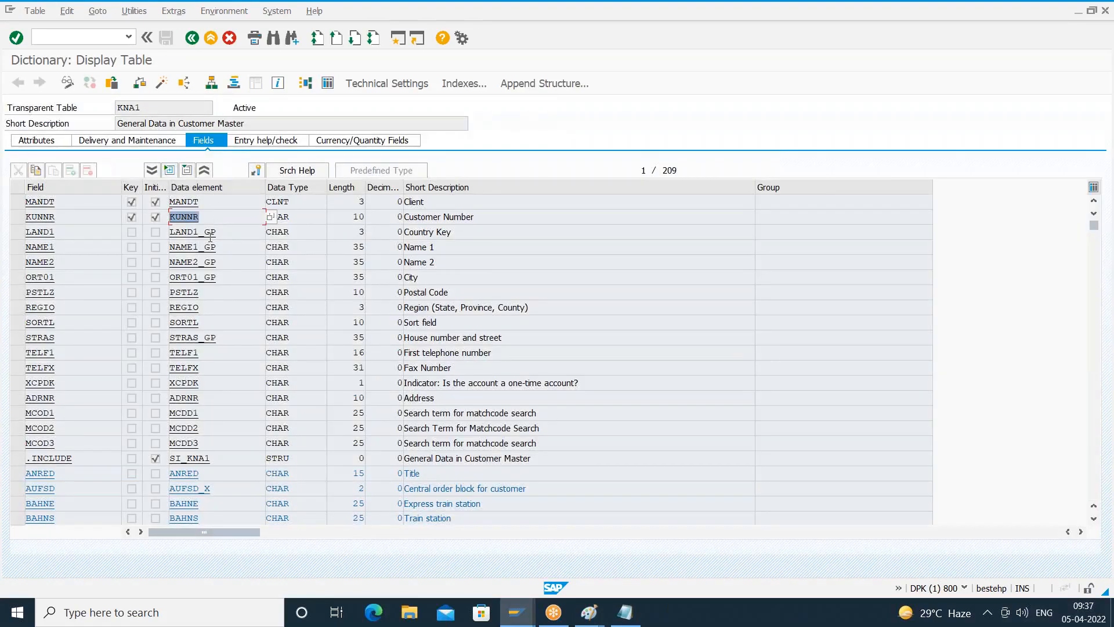
{"action": "double_click", "coordinate": [202, 293]}
{"action": "left_click_drag", "start_coordinate": [171, 323], "coordinate": [182, 322]}
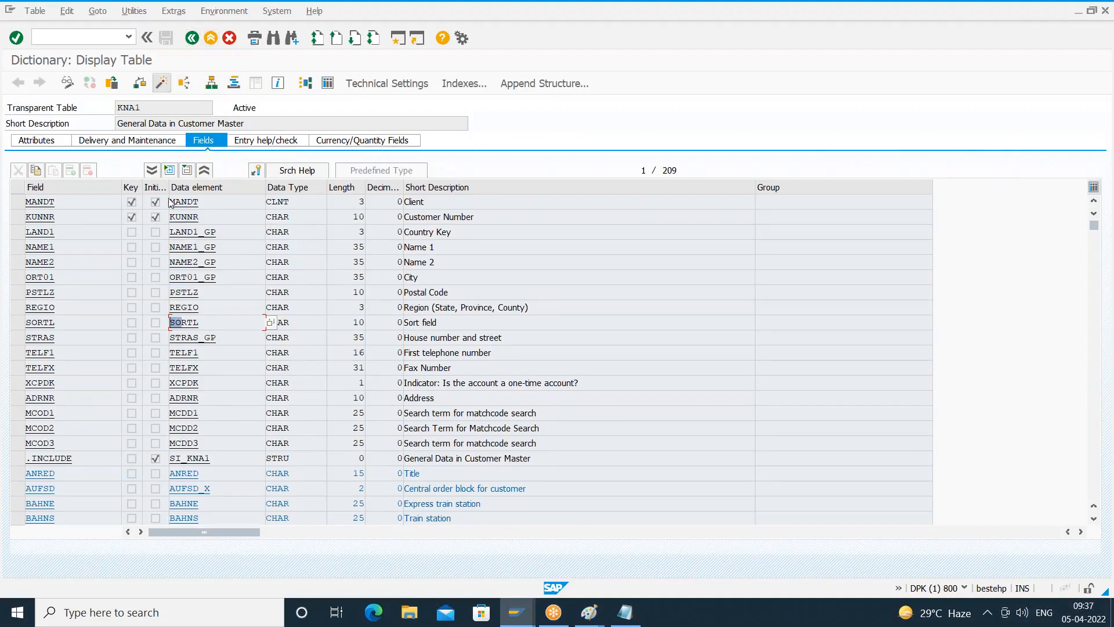
{"action": "left_click", "coordinate": [195, 185]}
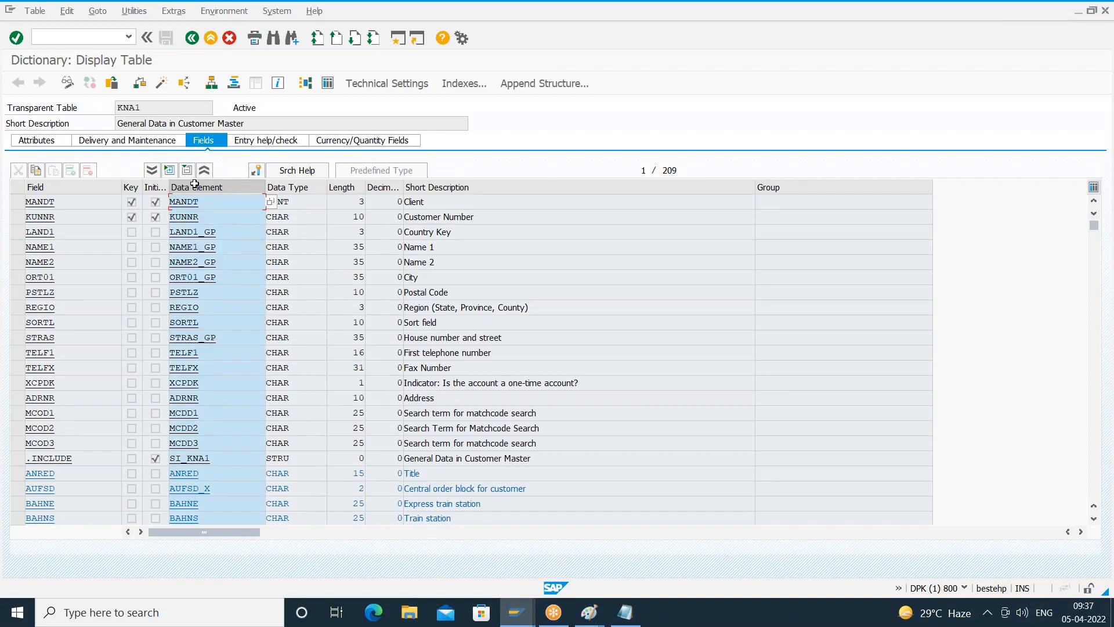
{"action": "left_click", "coordinate": [195, 184]}
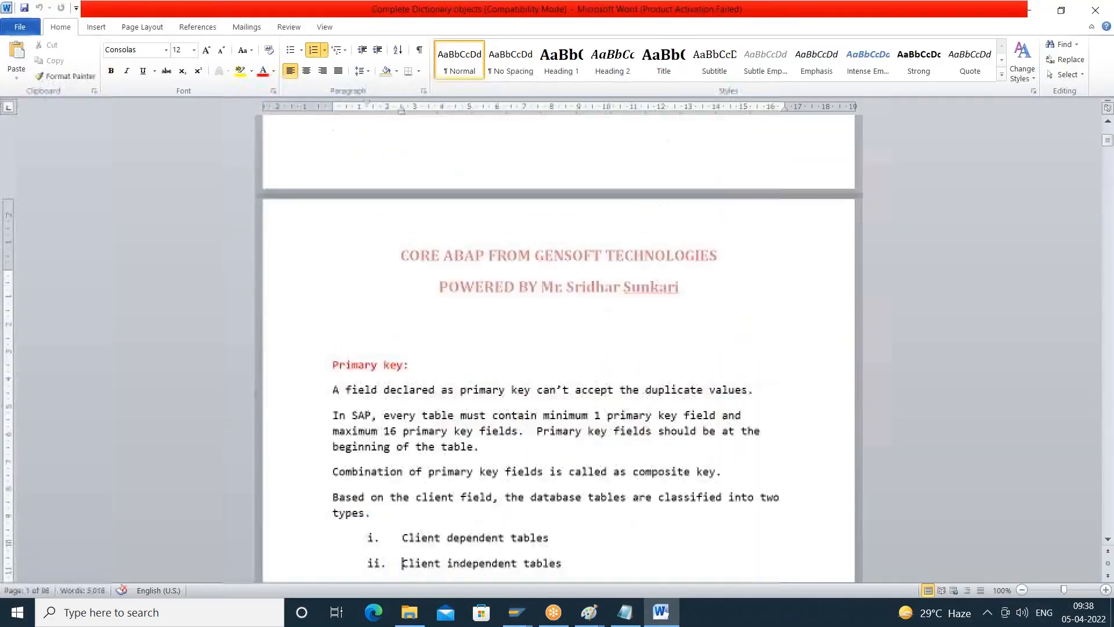
- Switch to the Word dictionary notes and highlight the two ways of creating a table field under Table creation
{"action": "scroll", "coordinate": [398, 563], "scroll_direction": "down", "scroll_amount": 15}
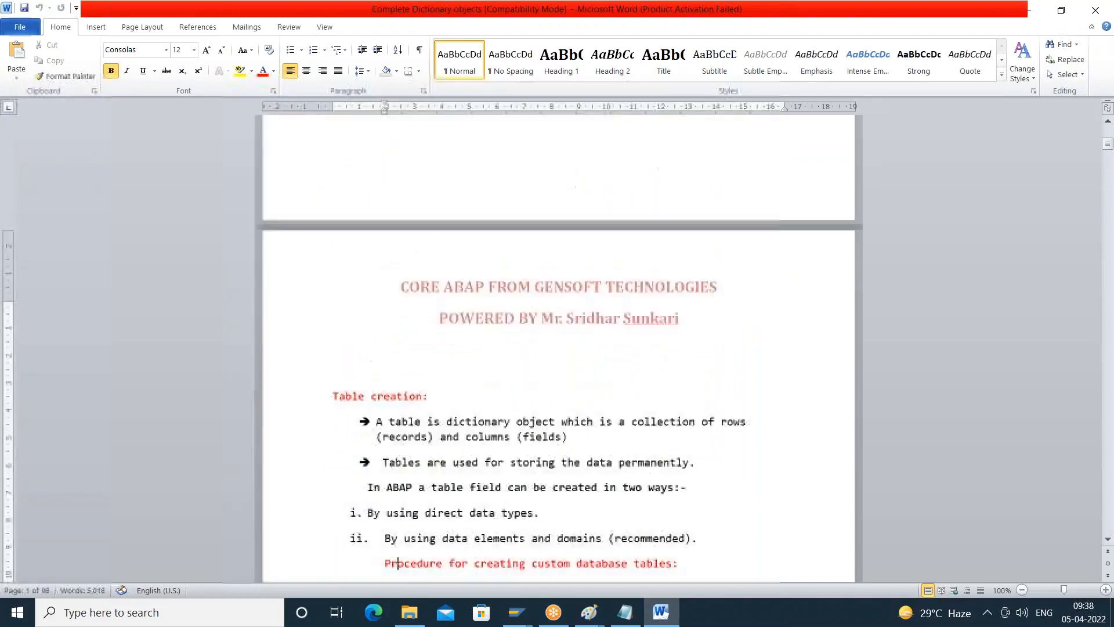
{"action": "key", "text": "Down"}
{"action": "key", "text": "Down"}
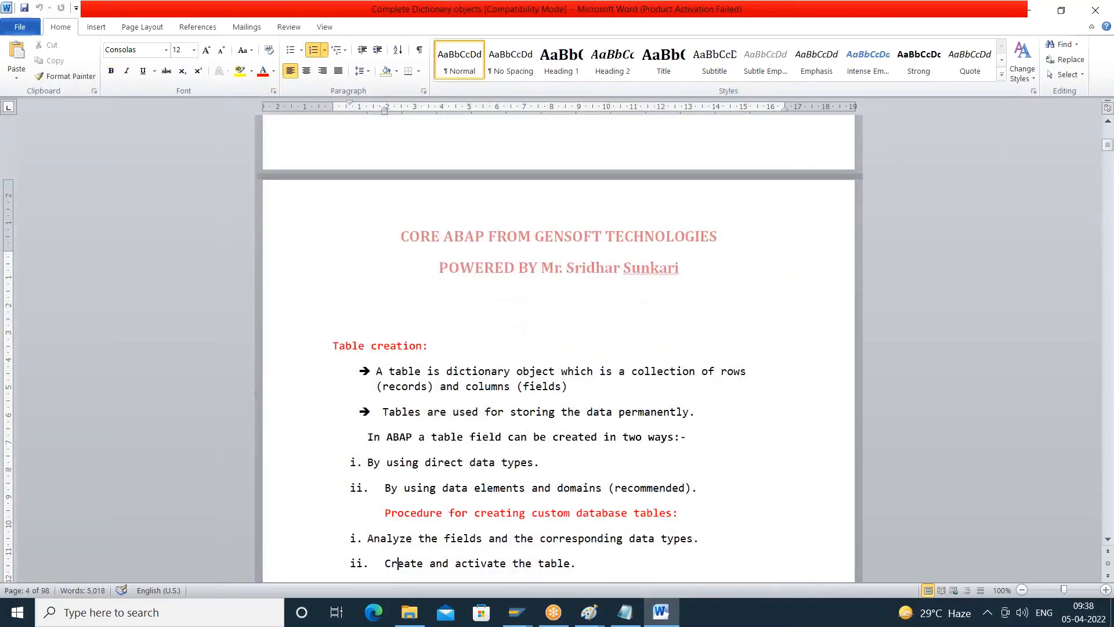
{"action": "key", "text": "Down"}
{"action": "left_click_drag", "start_coordinate": [457, 410], "coordinate": [545, 438]}
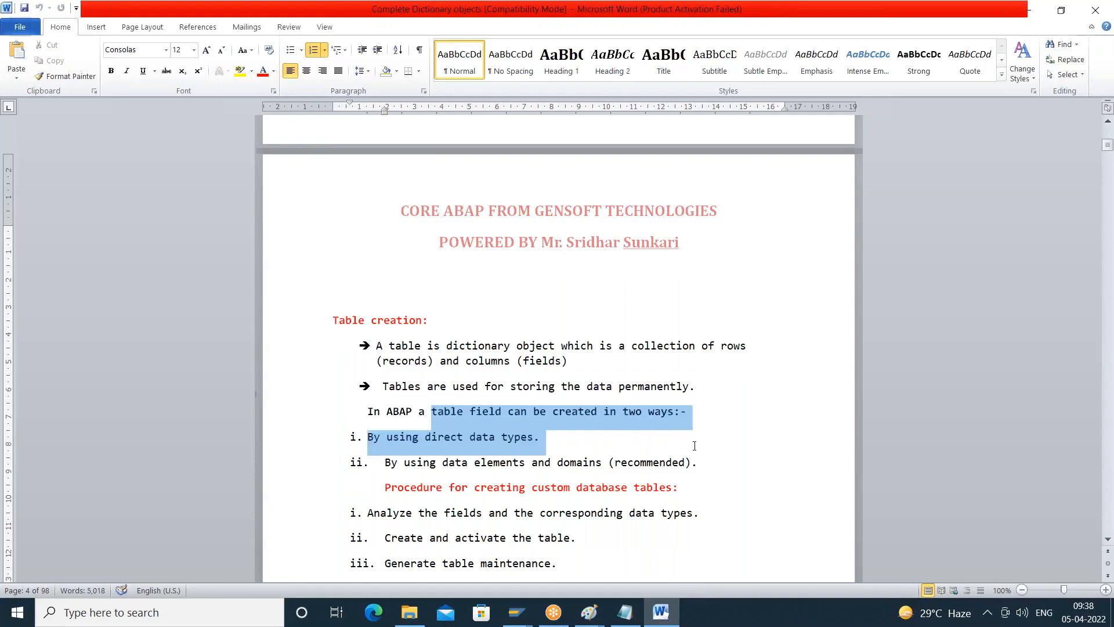
{"action": "left_click_drag", "start_coordinate": [695, 446], "coordinate": [706, 460]}
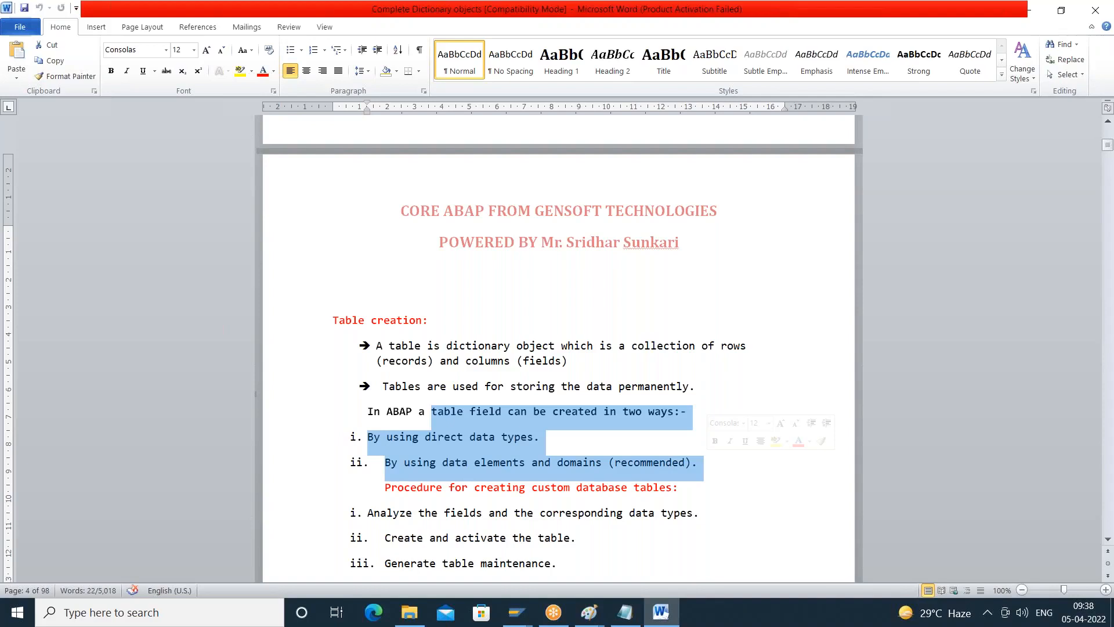
- Read through the table creation procedure and minimum settings up to the limitations of creating fields with direct data types
{"action": "key", "text": "Home"}
{"action": "key", "text": "Down"}
{"action": "key", "text": "Down"}
{"action": "key", "text": "Down"}
{"action": "key", "text": "Down"}
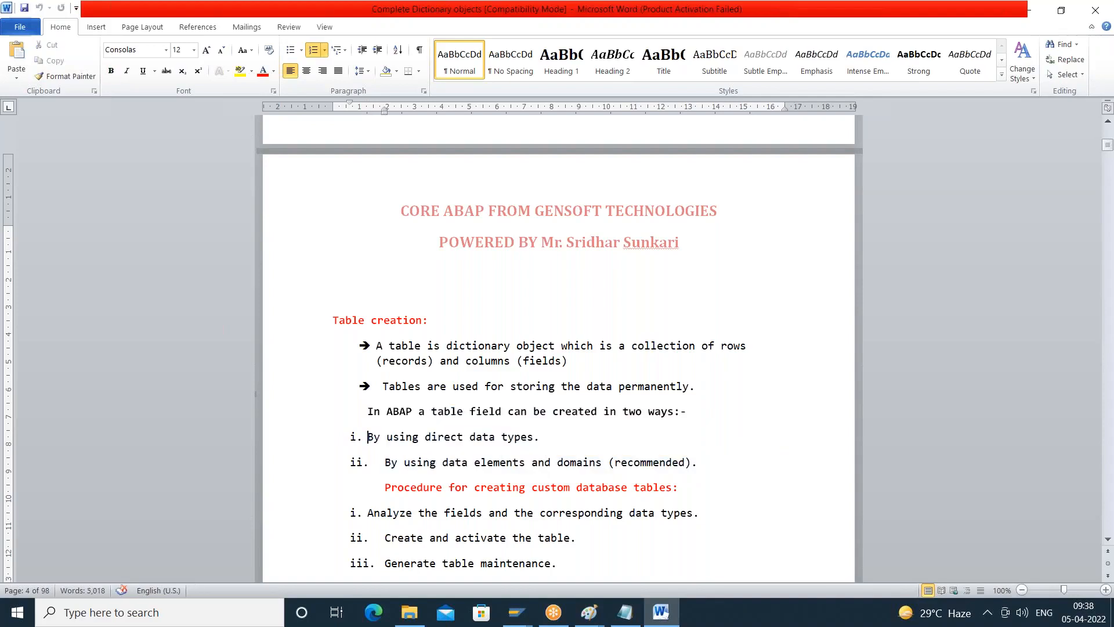
{"action": "key", "text": "Down"}
{"action": "key", "text": "Down"}
{"action": "key", "text": "Down"}
{"action": "key", "text": "Down"}
{"action": "key", "text": "Down"}
{"action": "key", "text": "Down"}
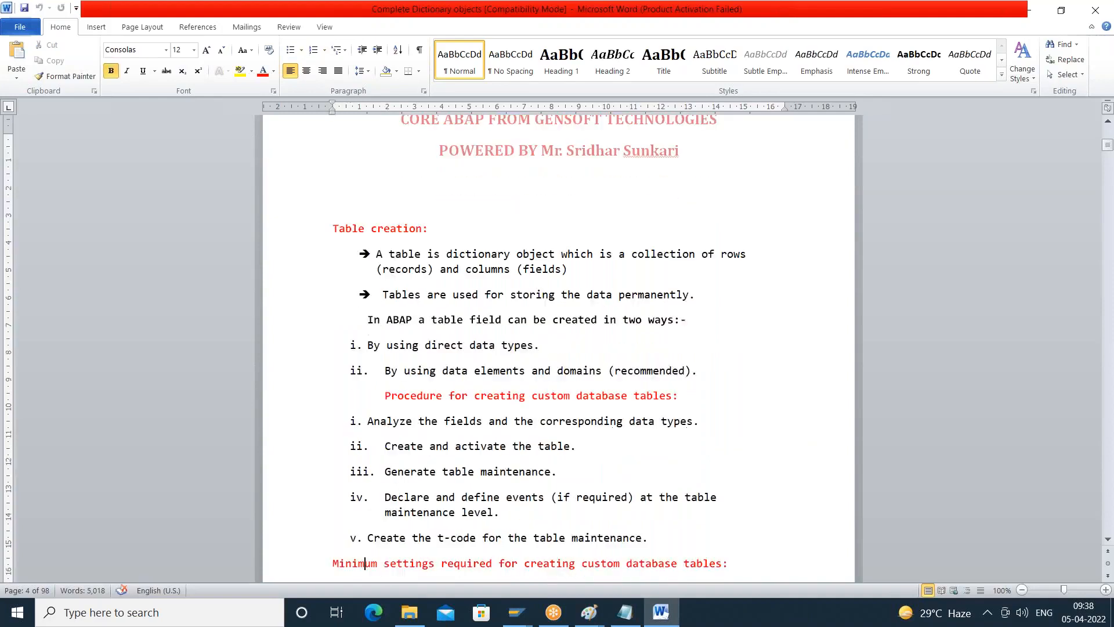
{"action": "key", "text": "Down"}
{"action": "key", "text": "Down"}
{"action": "key", "text": "Down"}
{"action": "key", "text": "Down"}
{"action": "key", "text": "Down"}
{"action": "key", "text": "Down"}
{"action": "key", "text": "Down"}
{"action": "key", "text": "Down"}
{"action": "key", "text": "Down"}
{"action": "key", "text": "Down"}
{"action": "key", "text": "Down"}
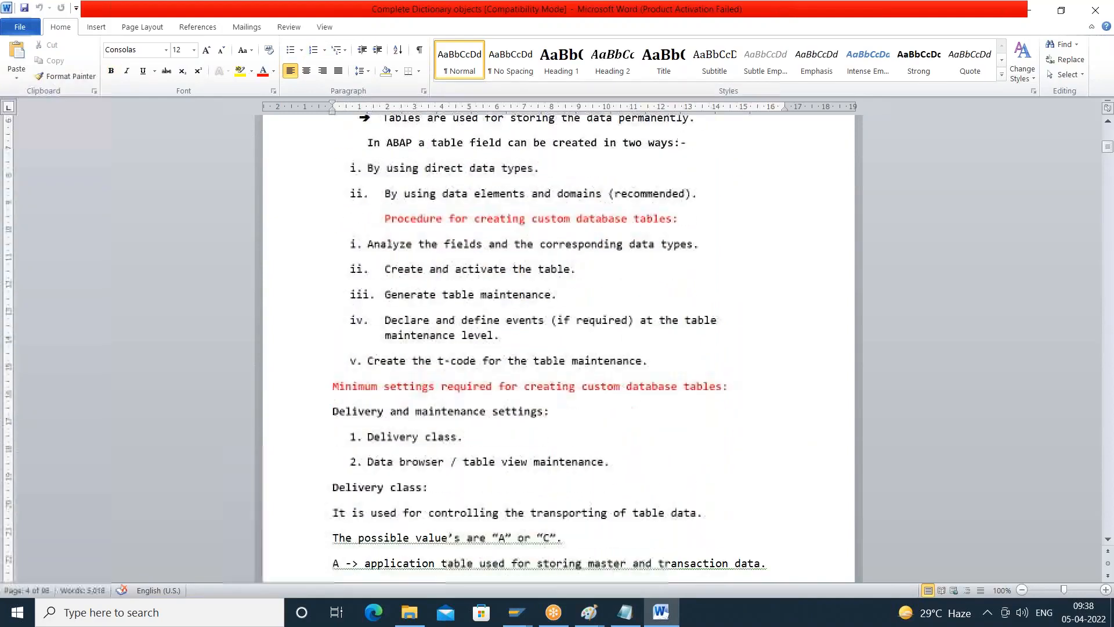
{"action": "key", "text": "Down"}
{"action": "key", "text": "Down"}
{"action": "key", "text": "Down"}
{"action": "key", "text": "Down"}
{"action": "key", "text": "Down"}
{"action": "key", "text": "Down"}
{"action": "key", "text": "Down"}
{"action": "key", "text": "Down"}
{"action": "key", "text": "Down"}
{"action": "key", "text": "Down"}
{"action": "key", "text": "Down"}
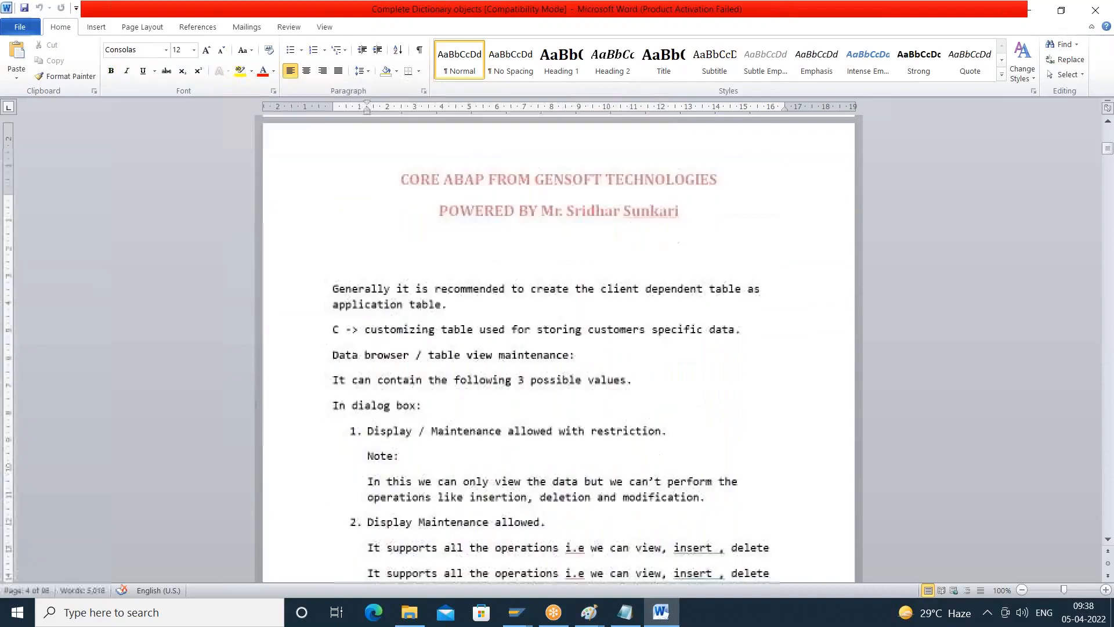
{"action": "key", "text": "Down"}
{"action": "key", "text": "Down"}
{"action": "key", "text": "Down"}
{"action": "key", "text": "Down"}
{"action": "key", "text": "Down"}
{"action": "key", "text": "Down"}
{"action": "key", "text": "Down"}
{"action": "key", "text": "Down"}
{"action": "key", "text": "Down"}
{"action": "key", "text": "Down"}
{"action": "key", "text": "Down"}
{"action": "key", "text": "Down"}
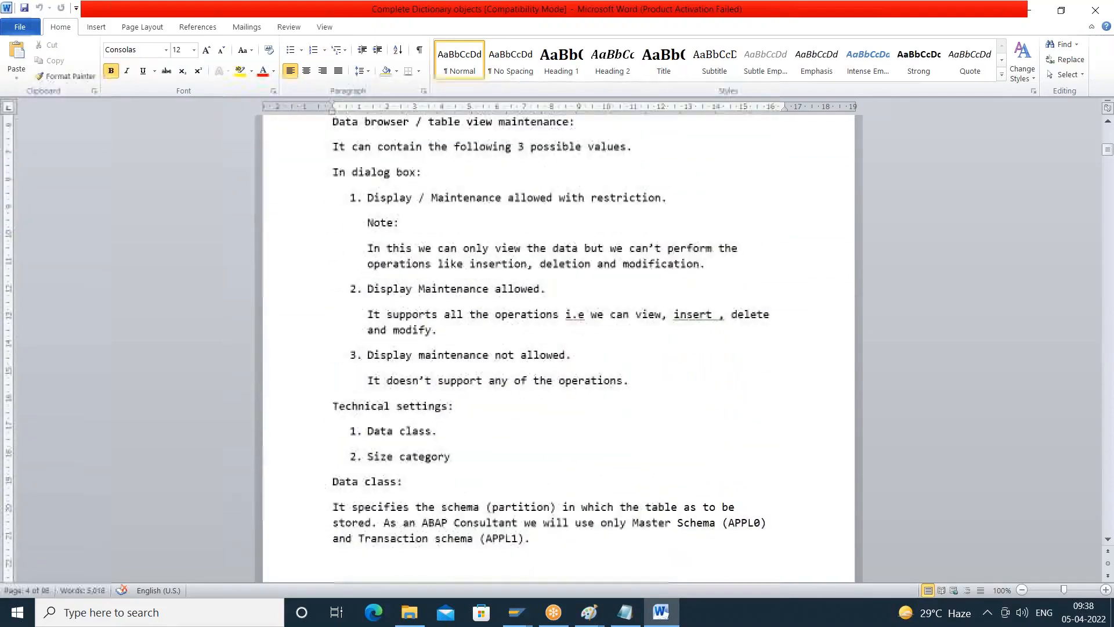
{"action": "key", "text": "Down"}
{"action": "key", "text": "Down"}
{"action": "key", "text": "Down"}
{"action": "key", "text": "Down"}
{"action": "key", "text": "Down"}
{"action": "key", "text": "Down"}
{"action": "key", "text": "Down"}
{"action": "key", "text": "Down"}
{"action": "key", "text": "Down"}
{"action": "key", "text": "Down"}
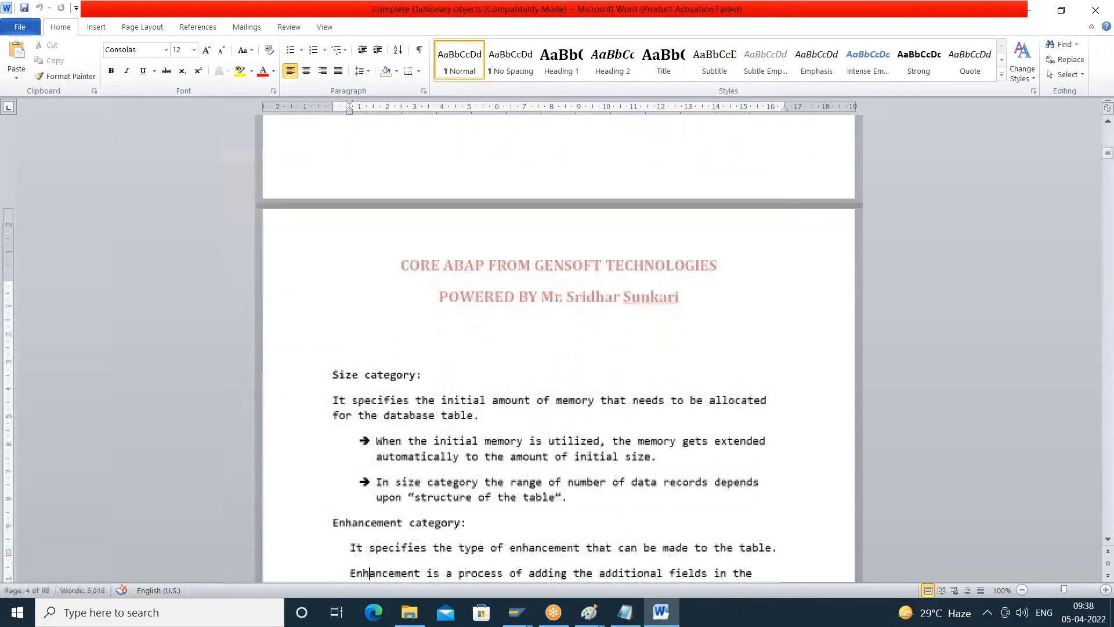
{"action": "key", "text": "Down"}
{"action": "key", "text": "Up"}
{"action": "key", "text": "Up"}
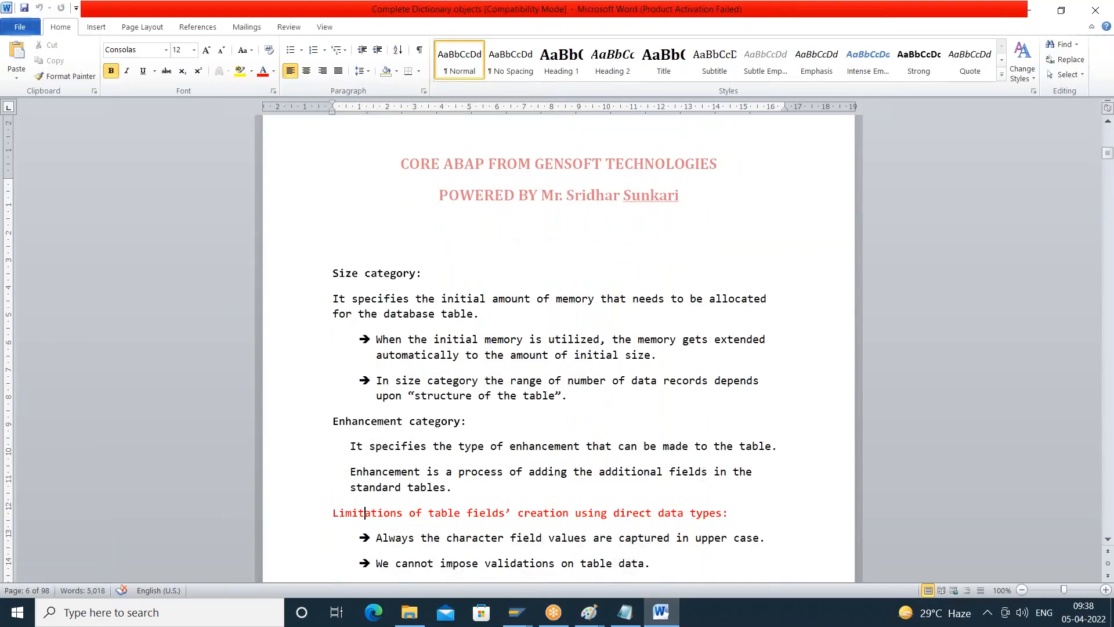
- Examine each listed limitation of creating table fields using direct data types
{"action": "key", "text": "Right"}
{"action": "key", "text": "Right"}
{"action": "key", "text": "Right"}
{"action": "key", "text": "Right"}
{"action": "key", "text": "Right"}
{"action": "key", "text": "Right"}
{"action": "key", "text": "Right"}
{"action": "key", "text": "Right"}
{"action": "key", "text": "Right"}
{"action": "key", "text": "Right"}
{"action": "key", "text": "Right"}
{"action": "key", "text": "Right"}
{"action": "key", "text": "Right"}
{"action": "key", "text": "Right"}
{"action": "key", "text": "Right"}
{"action": "key", "text": "Right"}
{"action": "key", "text": "Right"}
{"action": "key", "text": "Right"}
{"action": "key", "text": "Right"}
{"action": "key", "text": "Right"}
{"action": "key", "text": "Down"}
{"action": "key", "text": "Down"}
{"action": "key", "text": "Left"}
{"action": "key", "text": "Left"}
{"action": "key", "text": "Left"}
{"action": "key", "text": "Left"}
{"action": "key", "text": "Left"}
{"action": "key", "text": "Left"}
{"action": "key", "text": "Left"}
{"action": "scroll", "coordinate": [557, 348], "scroll_direction": "down", "scroll_amount": 1}
{"action": "scroll", "coordinate": [557, 348], "scroll_direction": "down", "scroll_amount": 1}
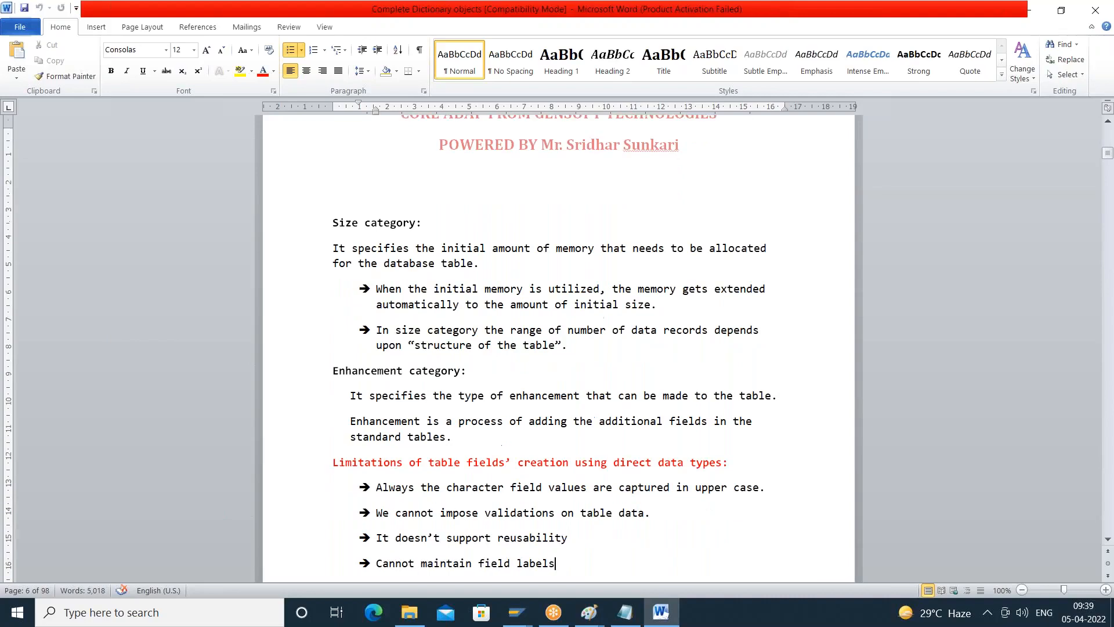
- Highlight the field labels limitation, followed by the upper case, validation and reusability limitations
{"action": "key", "text": "shift+Left"}
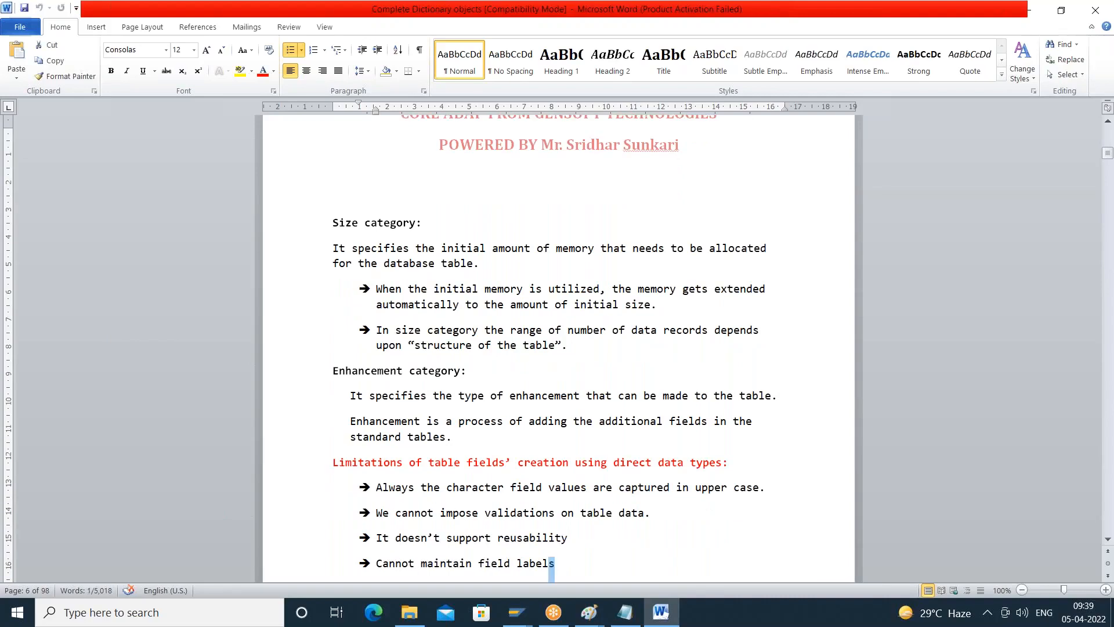
{"action": "key", "text": "shift+Left"}
{"action": "key", "text": "shift+Left"}
{"action": "key", "text": "shift+Left"}
{"action": "key", "text": "shift+Left"}
{"action": "key", "text": "shift+Left"}
{"action": "key", "text": "shift+Left"}
{"action": "key", "text": "shift+Left"}
{"action": "key", "text": "shift+Left"}
{"action": "key", "text": "shift+Left"}
{"action": "key", "text": "shift+Left"}
{"action": "key", "text": "shift+Left"}
{"action": "key", "text": "shift+Left"}
{"action": "key", "text": "shift+Left"}
{"action": "key", "text": "shift+Left"}
{"action": "key", "text": "shift+Left"}
{"action": "key", "text": "shift+Left"}
{"action": "key", "text": "shift+Left"}
{"action": "key", "text": "shift+Left"}
{"action": "key", "text": "shift+Left"}
{"action": "key", "text": "shift+Left"}
{"action": "key", "text": "shift+Left"}
{"action": "key", "text": "shift+Left"}
{"action": "key", "text": "shift+Left"}
{"action": "key", "text": "shift+Left"}
{"action": "key", "text": "shift+Left"}
{"action": "key", "text": "shift+Left"}
{"action": "key", "text": "shift+Left"}
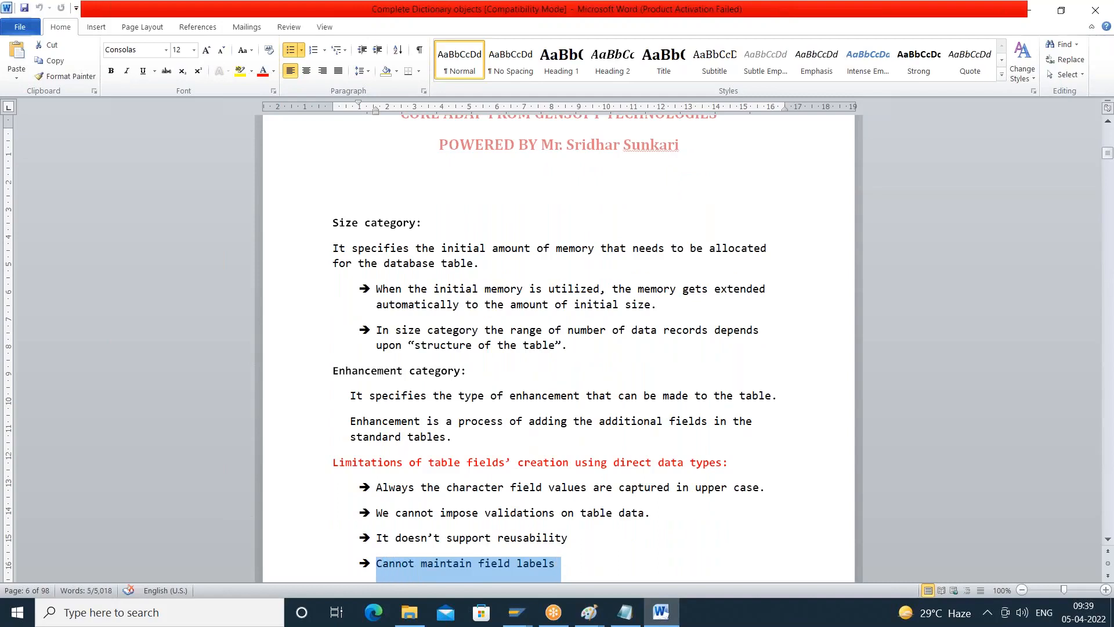
{"action": "key", "text": "Up"}
{"action": "key", "text": "shift+Down"}
{"action": "key", "text": "shift+Down"}
{"action": "key", "text": "shift+Down"}
{"action": "key", "text": "shift+Down"}
{"action": "key", "text": "shift+Down"}
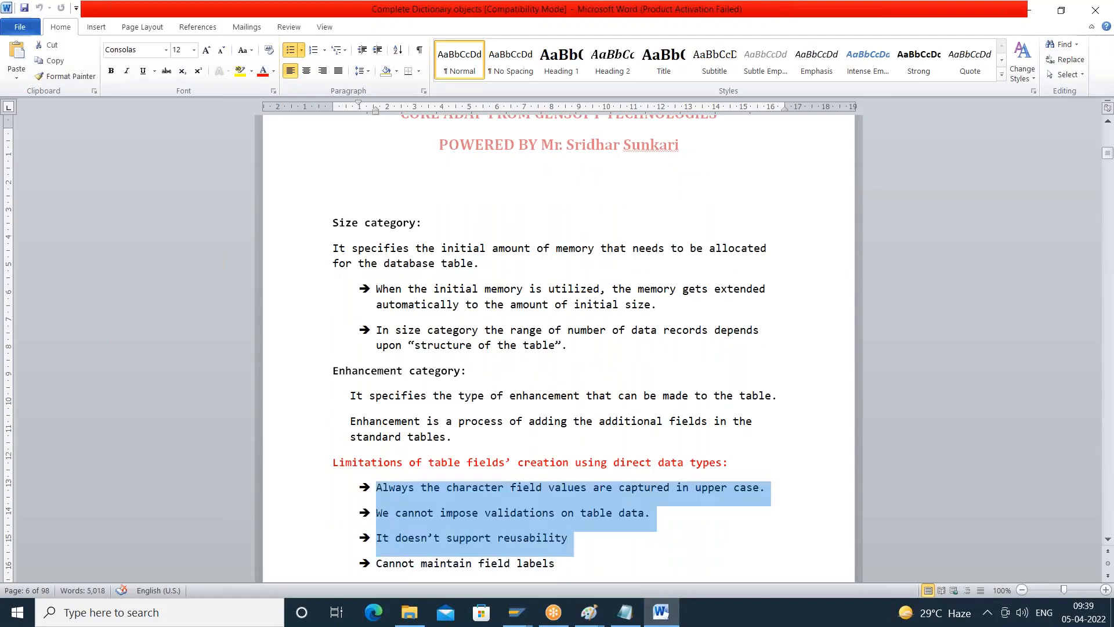
- Return to the two ways of creating a table field and highlight the numbers of both options
{"action": "key", "text": "Up"}
{"action": "key", "text": "Up"}
{"action": "key", "text": "Down"}
{"action": "key", "text": "Down"}
{"action": "key", "text": "Up"}
{"action": "key", "text": "Up"}
{"action": "key", "text": "Up"}
{"action": "key", "text": "Up"}
{"action": "key", "text": "Up"}
{"action": "key", "text": "Up"}
{"action": "key", "text": "Up"}
{"action": "key", "text": "Up"}
{"action": "key", "text": "Up"}
{"action": "key", "text": "Up"}
{"action": "key", "text": "Up"}
{"action": "key", "text": "Up"}
{"action": "key", "text": "Up"}
{"action": "key", "text": "Up"}
{"action": "key", "text": "Up"}
{"action": "key", "text": "Up"}
{"action": "key", "text": "Up"}
{"action": "key", "text": "Up"}
{"action": "key", "text": "Up"}
{"action": "key", "text": "Up"}
{"action": "key", "text": "Up"}
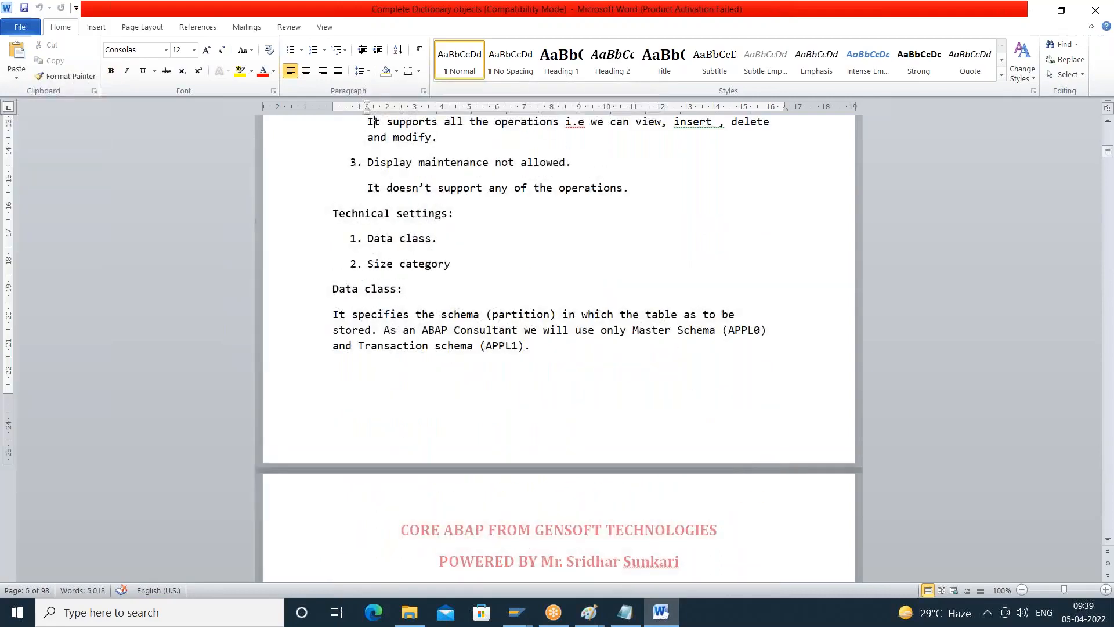
{"action": "key", "text": "Up"}
{"action": "key", "text": "Up"}
{"action": "key", "text": "Up"}
{"action": "key", "text": "Up"}
{"action": "key", "text": "Up"}
{"action": "key", "text": "Up"}
{"action": "key", "text": "Up"}
{"action": "key", "text": "Up"}
{"action": "key", "text": "Up"}
{"action": "key", "text": "Up"}
{"action": "key", "text": "Up"}
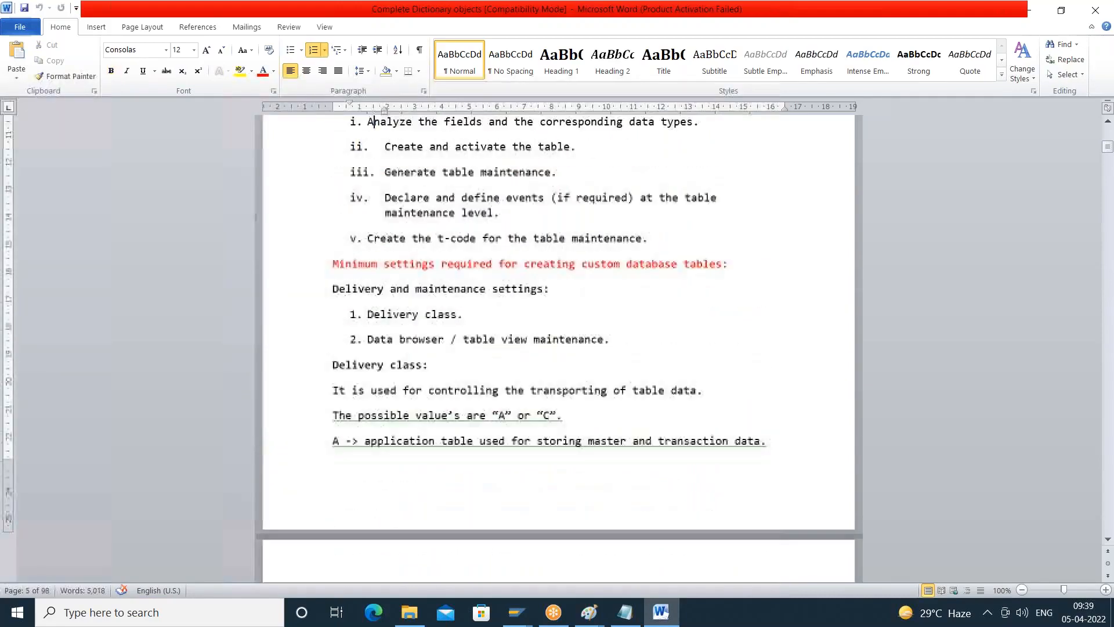
{"action": "key", "text": "Down"}
{"action": "key", "text": "Down"}
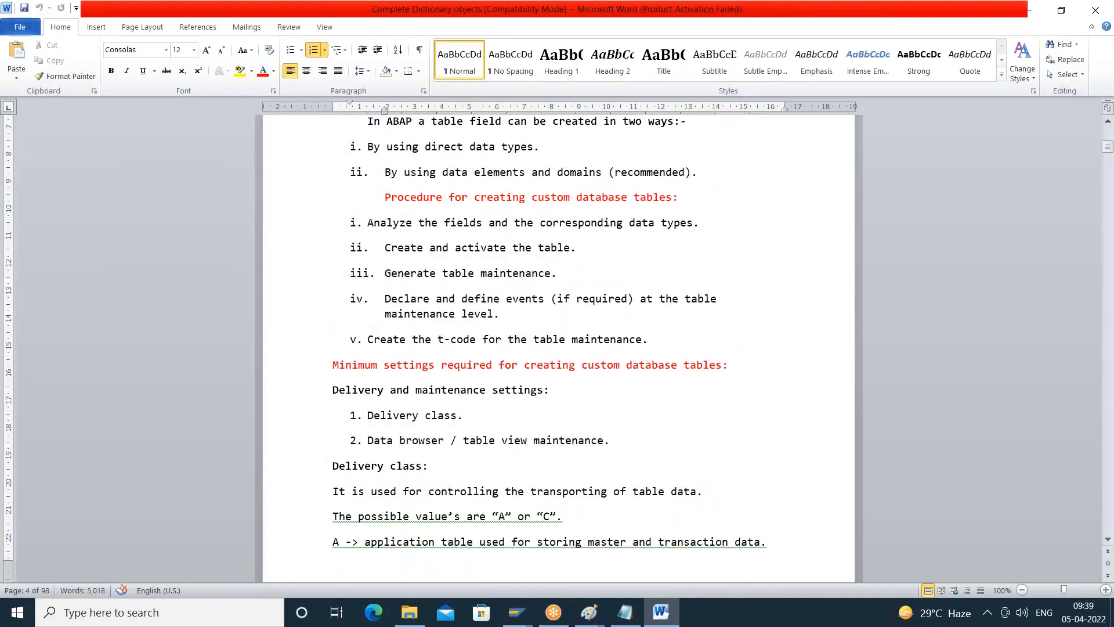
{"action": "key", "text": "shift+Down"}
{"action": "left_click", "coordinate": [359, 173]}
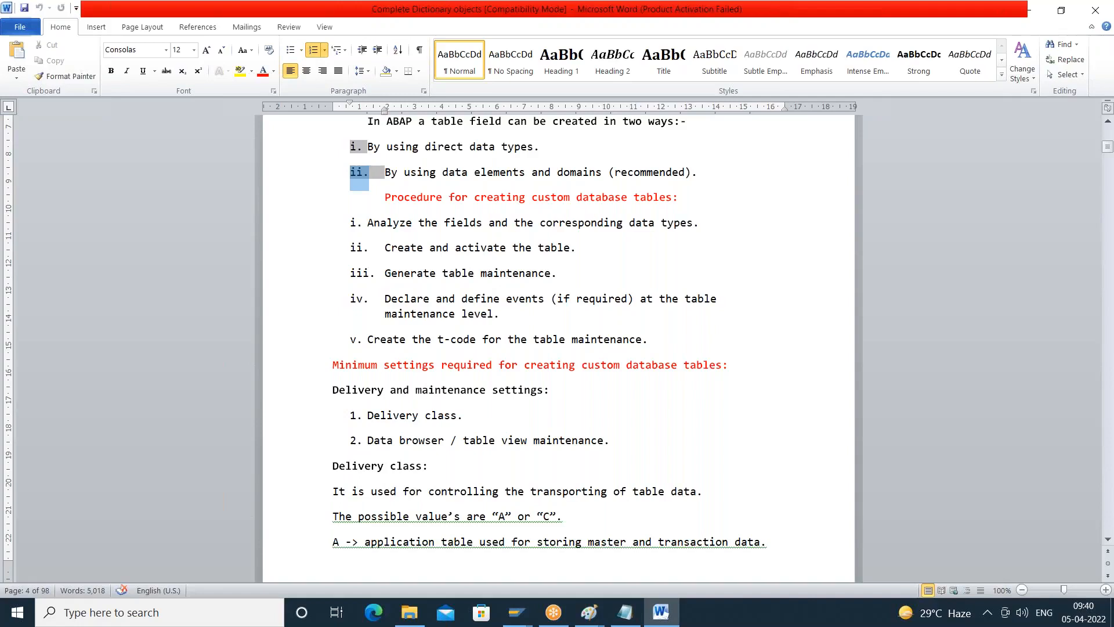
- Switch to Notepad and add the line "types: begin of ...." below the SM30 note, followed by blank lines
{"action": "left_click", "coordinate": [633, 613]}
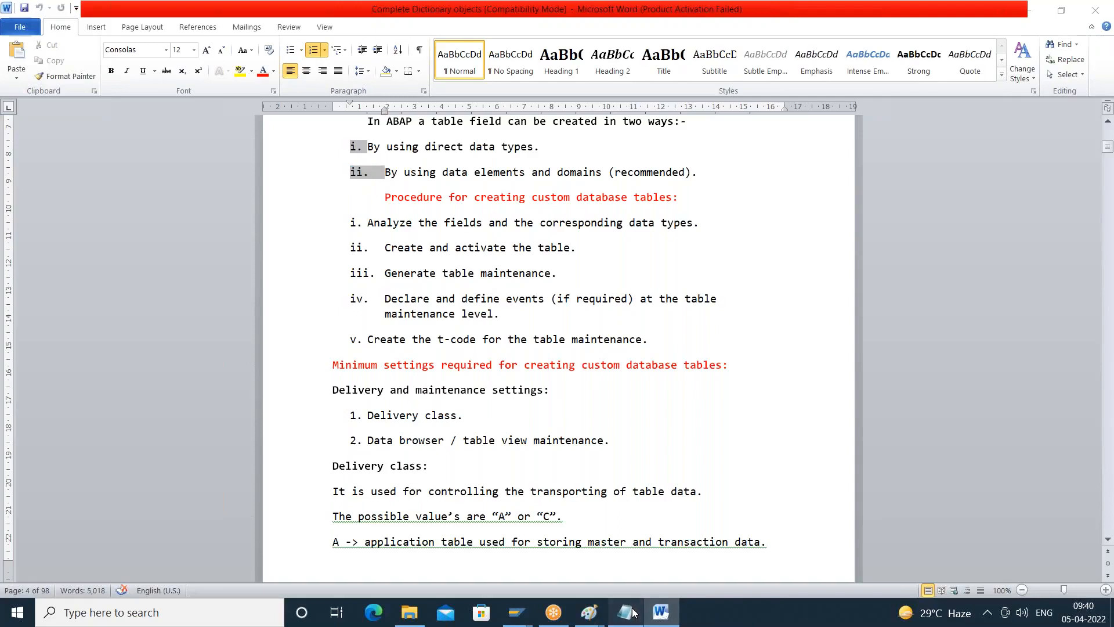
{"action": "key", "text": "Return"}
{"action": "key", "text": "Return"}
{"action": "type", "text": "types: begin of ...."}
{"action": "key", "text": "Return"}
{"action": "key", "text": "Return"}
{"action": "key", "text": "Return"}
{"action": "key", "text": "Return"}
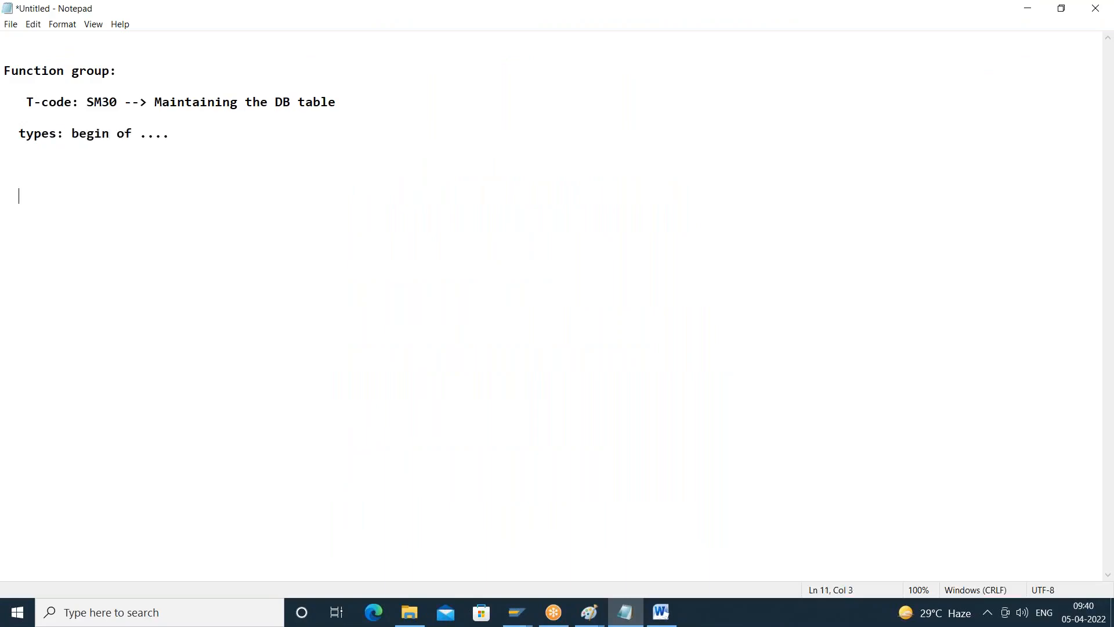
- Start a data declaration with itab1 and itab2 on separate lines
{"action": "type", "text": "data : itab1"}
{"action": "key", "text": "Return"}
{"action": "type", "text": "itab2"}
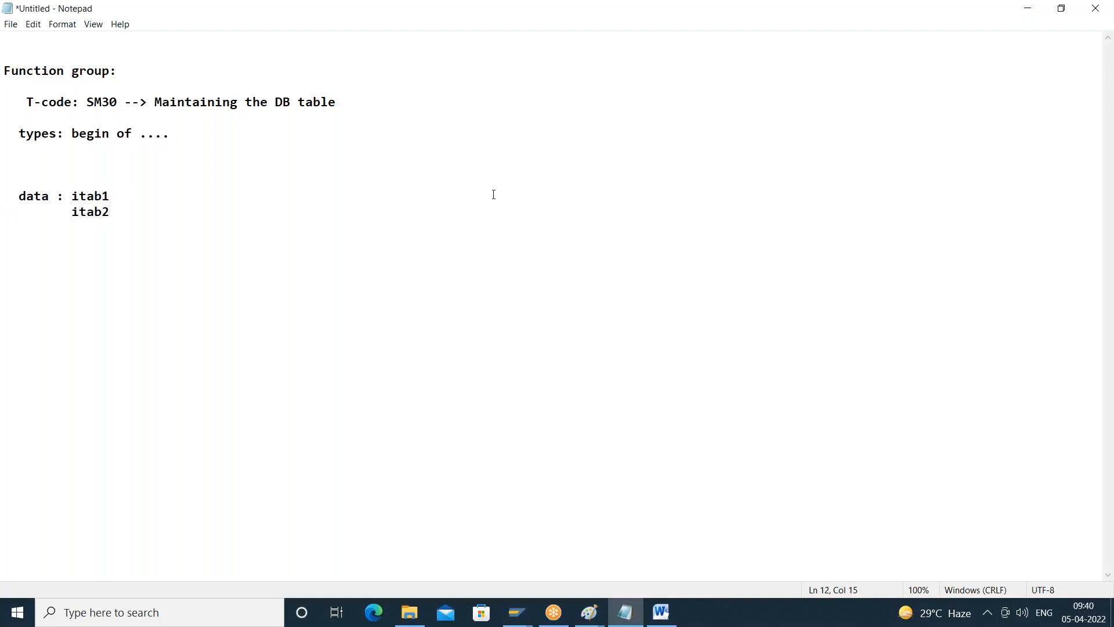
- Name the structure type ty_Emp and declare itab1 and itab2 each as type table of ty_emp
{"action": "left_click", "coordinate": [194, 138]}
{"action": "type", "text": "ty_Emp"}
{"action": "left_click", "coordinate": [123, 194]}
{"action": "type", "text": "type table of ty_emp          i"}
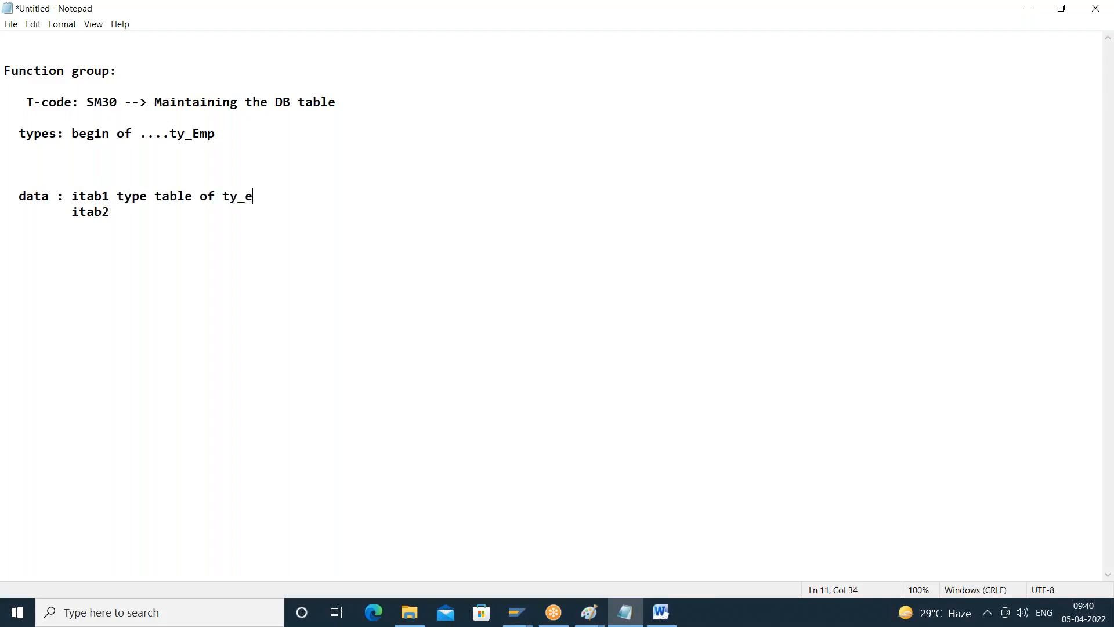
{"action": "type", "text": "tab2 type table of ty_emp"}
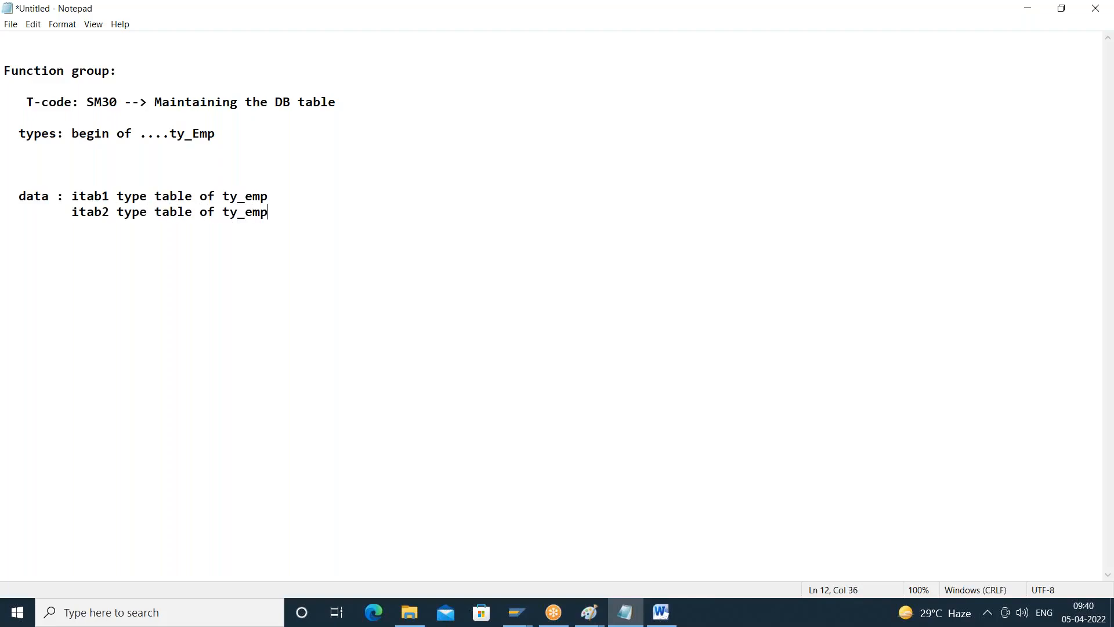
{"action": "type", "text": ","}
- End the itab2 declaration with a comma and add "wa_emp type ty_emp." on the next line
{"action": "key", "text": "Return"}
{"action": "type", "text": "wa_emp type ty_emp."}
{"action": "key", "text": "Return"}
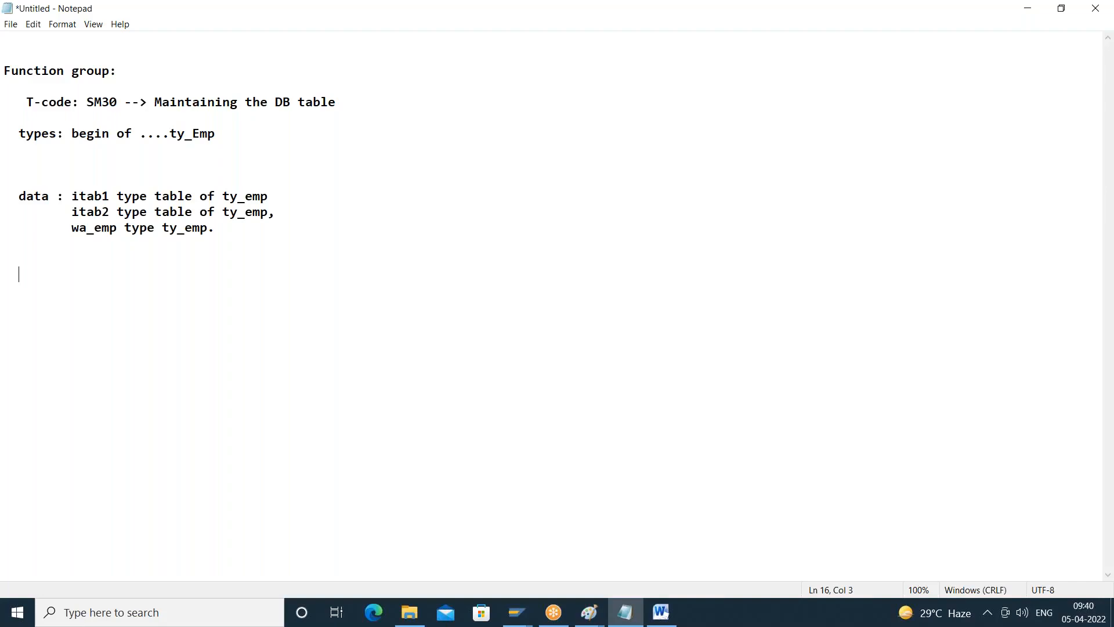
- Rename the work area to wa_emp1, end its line with a comma, and add "wa_emp2 type ty_Emp." below it
{"action": "key", "text": "Up"}
{"action": "key", "text": "Right"}
{"action": "key", "text": "Right"}
{"action": "key", "text": "Right"}
{"action": "key", "text": "Right"}
{"action": "key", "text": "Right"}
{"action": "key", "text": "Right"}
{"action": "key", "text": "Right"}
{"action": "key", "text": "Right"}
{"action": "key", "text": "Right"}
{"action": "key", "text": "Right"}
{"action": "type", "text": "1"}
{"action": "key", "text": "End"}
{"action": "key", "text": "BackSpace"}
{"action": "type", "text": ","}
{"action": "key", "text": "Down"}
{"action": "type", "text": "wa_emp2 type ty_Emp."}
{"action": "key", "text": "Return"}
{"action": "key", "text": "Return"}
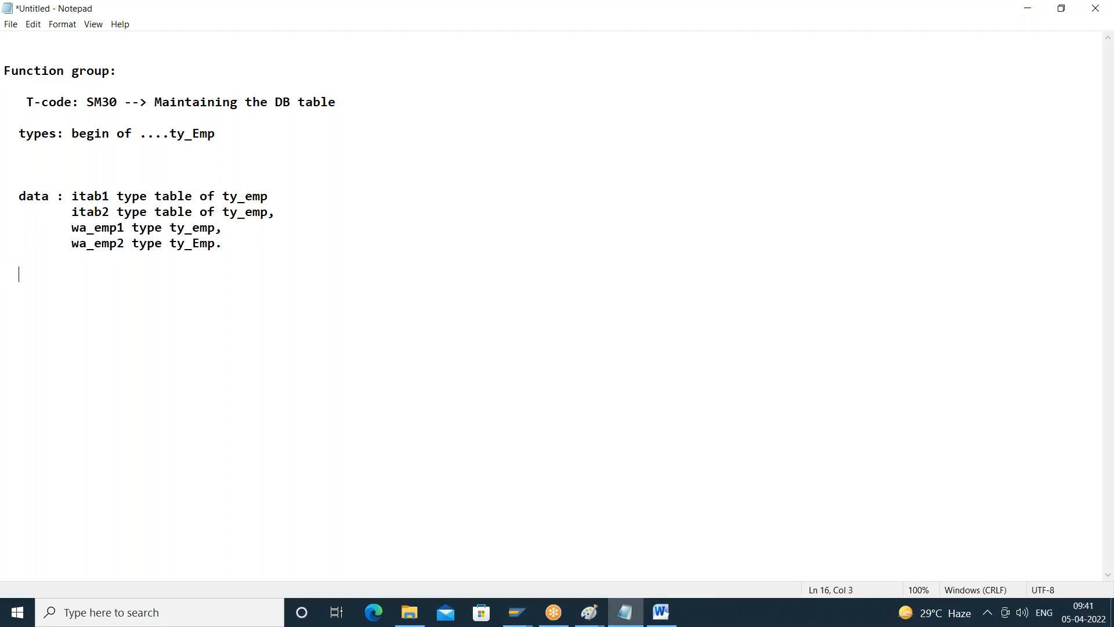
- Highlight the internal table and work area declarations, and write "append wa_emp to itab1." below them
{"action": "left_click_drag", "start_coordinate": [74, 196], "coordinate": [117, 227]}
{"action": "left_click_drag", "start_coordinate": [78, 195], "coordinate": [118, 243]}
{"action": "left_click_drag", "start_coordinate": [169, 227], "coordinate": [225, 245]}
{"action": "left_click", "coordinate": [246, 245]}
{"action": "key", "text": "Return"}
{"action": "type", "text": "append wa_emp1"}
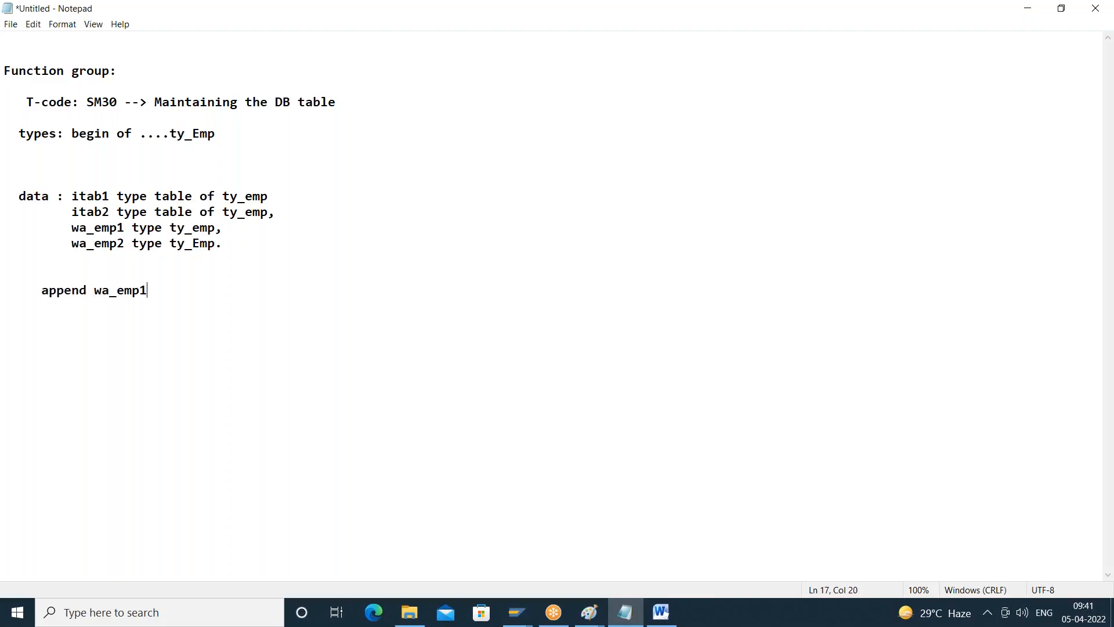
{"action": "key", "text": "BackSpace"}
{"action": "type", "text": "to t"}
{"action": "key", "text": "BackSpace"}
{"action": "type", "text": "itab1."}
- Add a second statement reading "append wa_emp to itab2."
{"action": "key", "text": "Return"}
{"action": "key", "text": "Return"}
{"action": "type", "text": "append wa_e"}
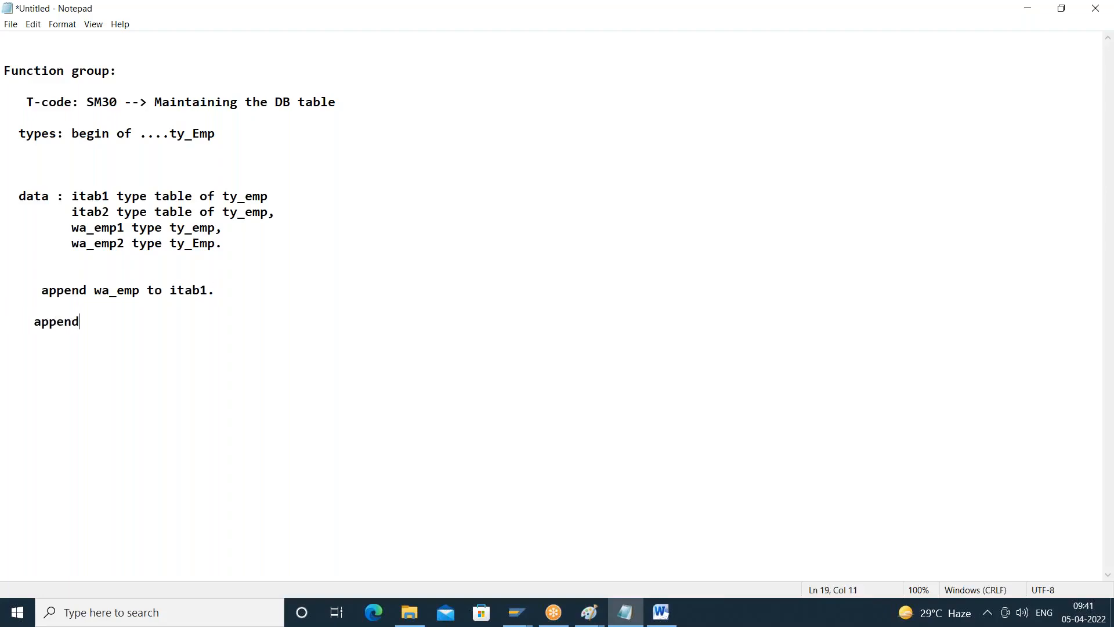
{"action": "type", "text": "mp ty"}
{"action": "key", "text": "BackSpace"}
{"action": "type", "text": "o itab2."}
- Add a loop block with "loop at itab1 into wa_emp." and a closing "endloop." separated by a blank line
{"action": "key", "text": "Return"}
{"action": "key", "text": "Return"}
{"action": "key", "text": "Return"}
{"action": "type", "text": "loop "}
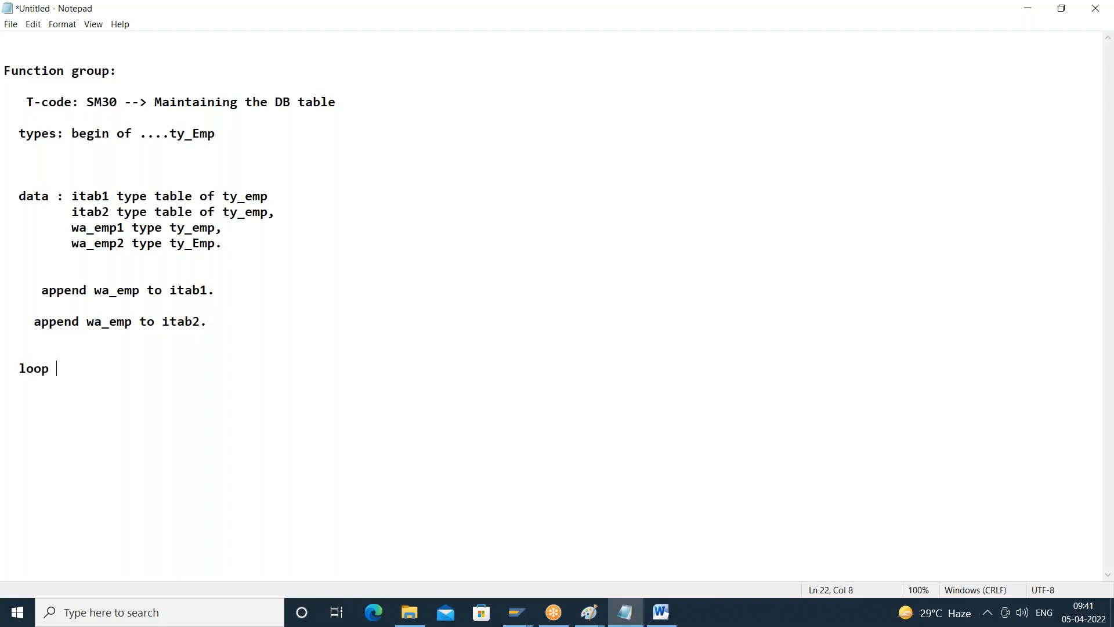
{"action": "type", "text": "at itab1 into wa_emp."}
{"action": "key", "text": "Return"}
{"action": "key", "text": "Return"}
{"action": "type", "text": "endloop.     "}
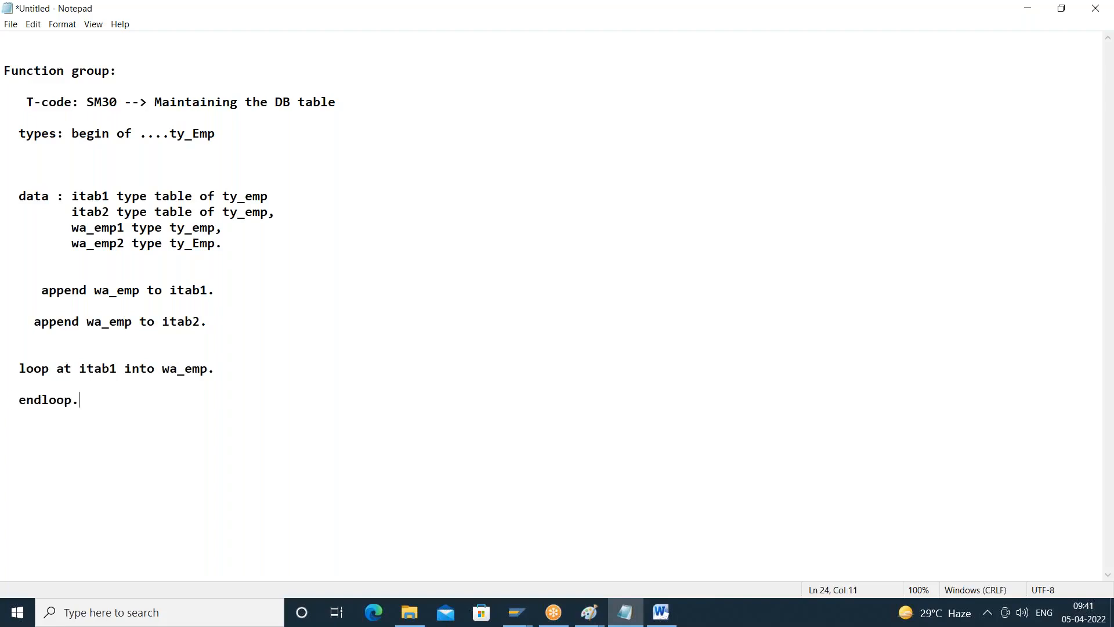
{"action": "type", "text": "loop at itab2 intp"}
- Add a second loop block with "loop at itab2 into wa_emp." and a closing "endloop." separated by a blank line
{"action": "type", "text": "o wa_emp."}
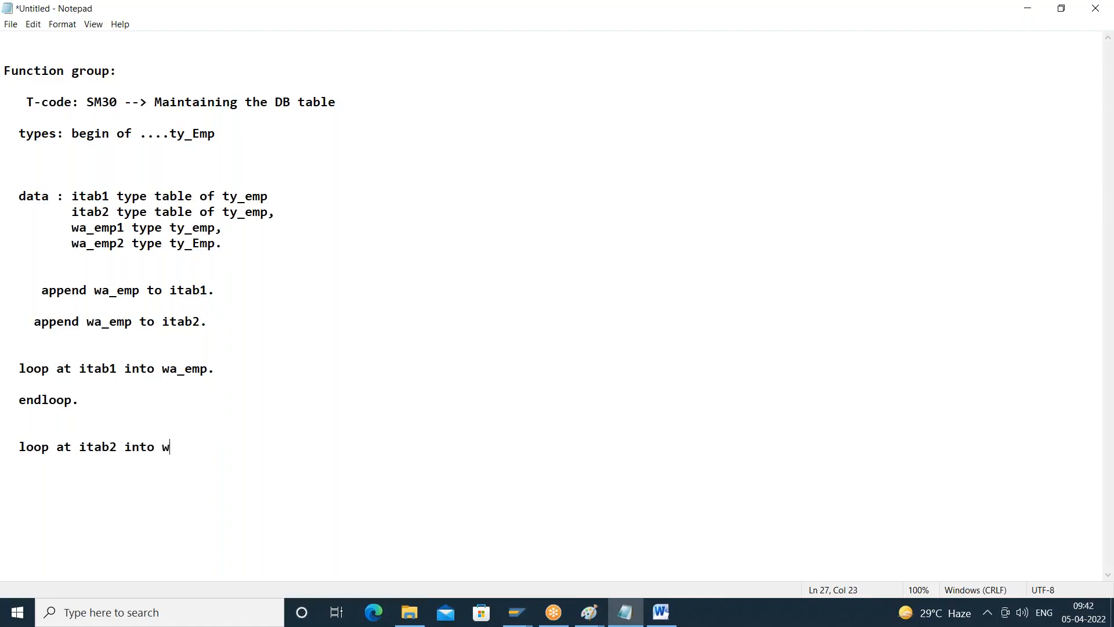
{"action": "key", "text": "Return"}
{"action": "key", "text": "Return"}
{"action": "type", "text": "endloop."}
{"action": "key", "text": "Return"}
{"action": "key", "text": "Return"}
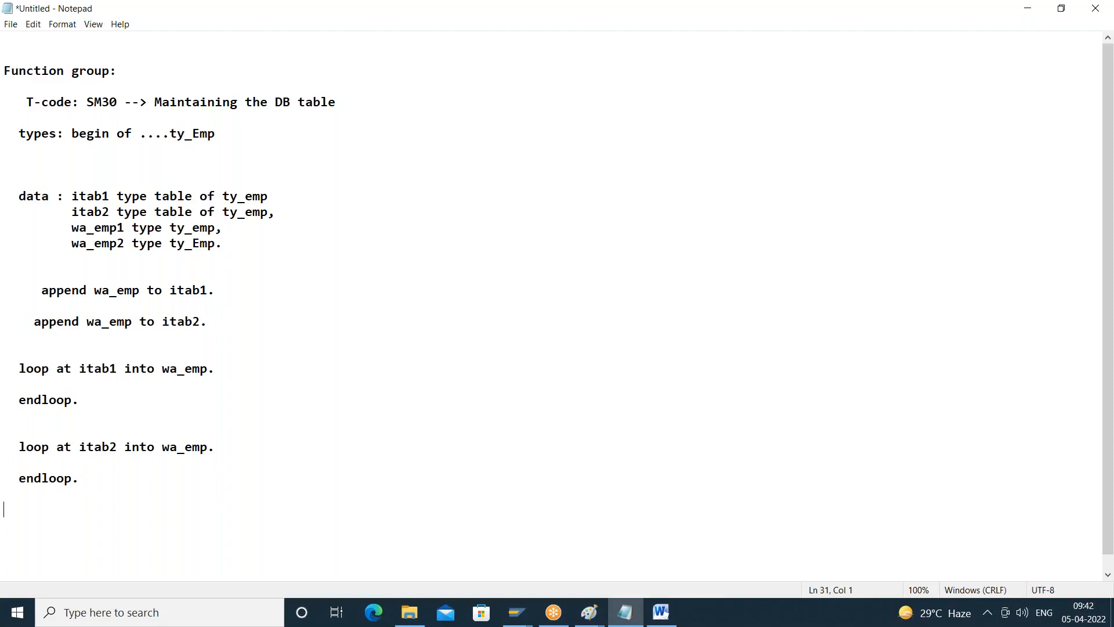
- Switch to SAP to view the fields of table KNA1, and bring up the "table creation minimum settings" diagram in Paint
{"action": "left_click", "coordinate": [516, 612]}
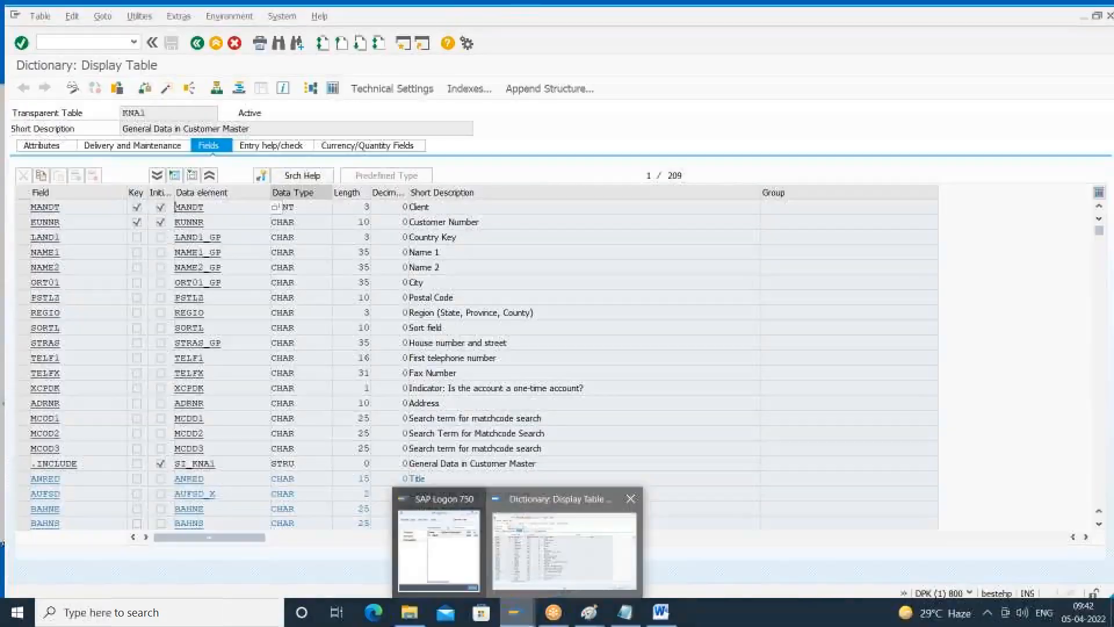
{"action": "left_click", "coordinate": [516, 566]}
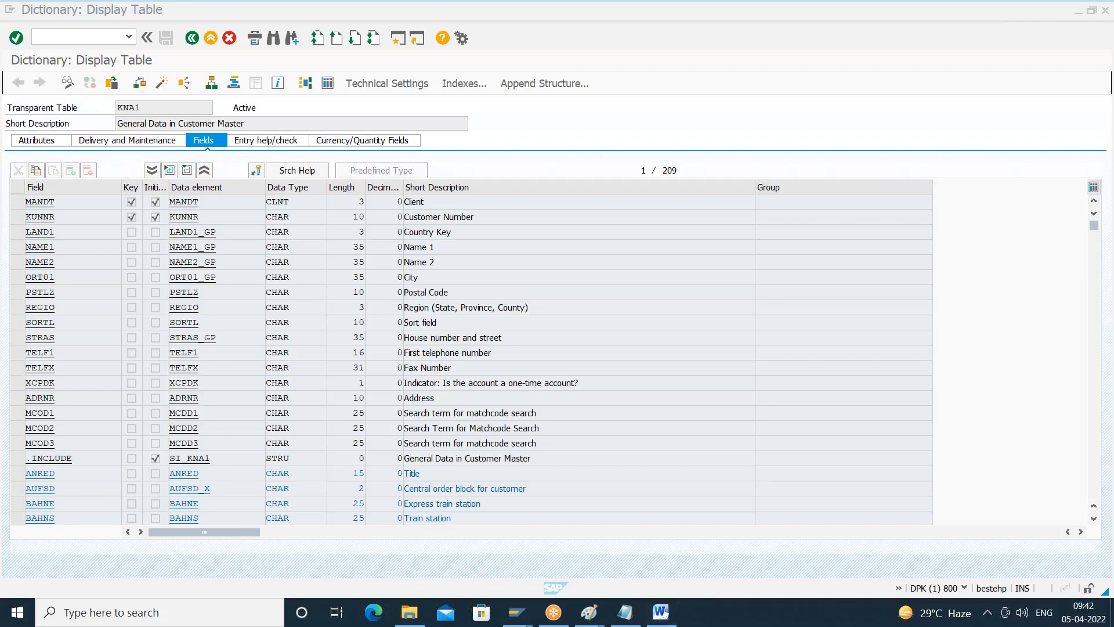
{"action": "mouse_move", "coordinate": [588, 615]}
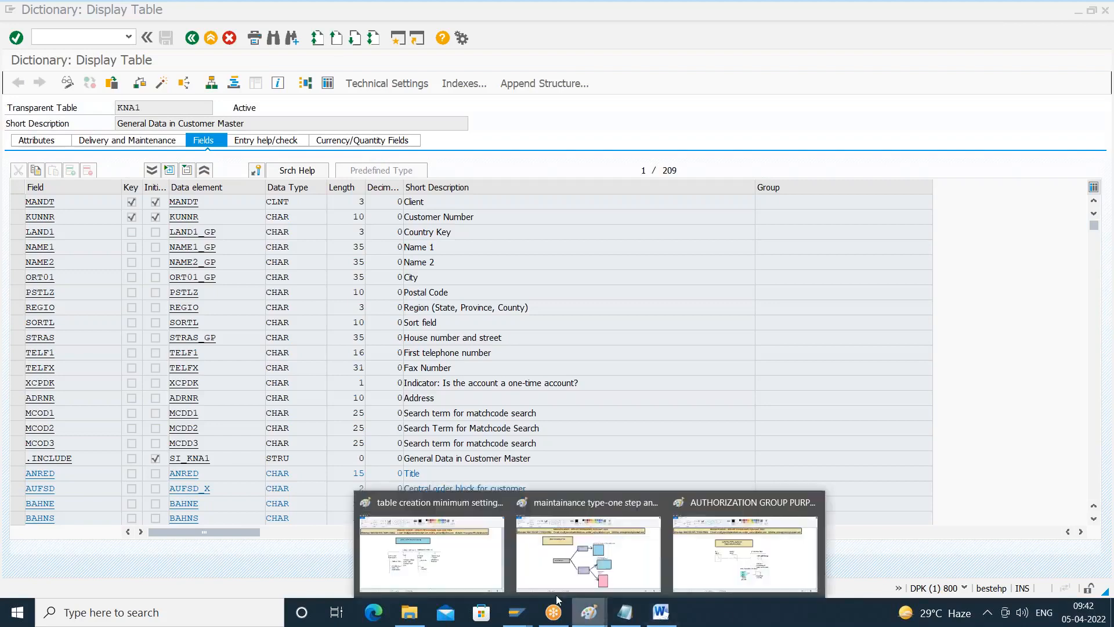
{"action": "left_click", "coordinate": [461, 567]}
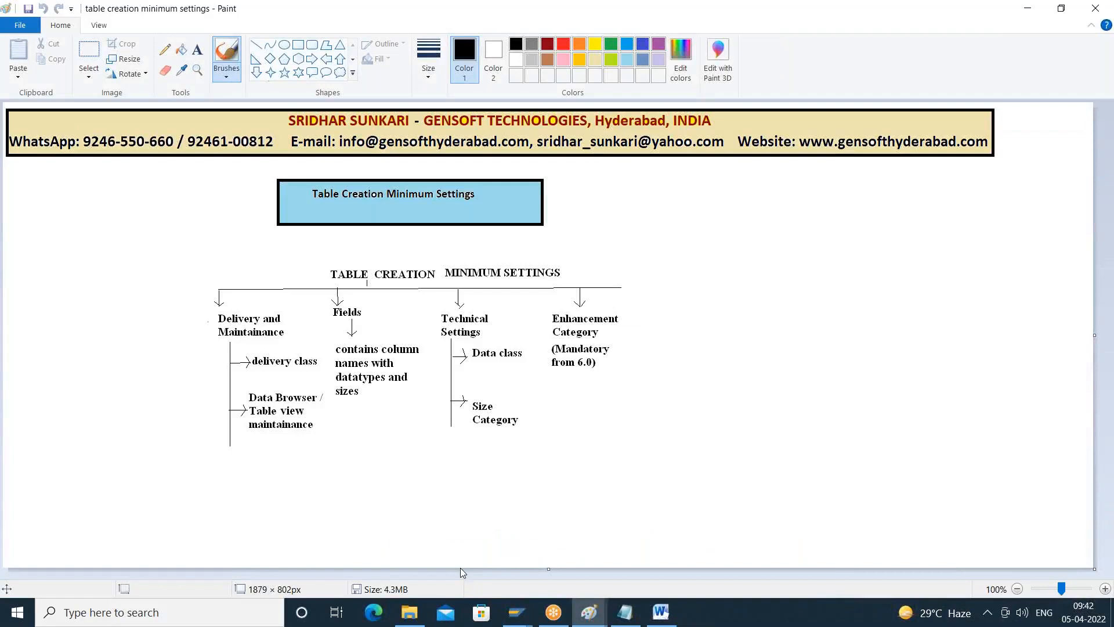